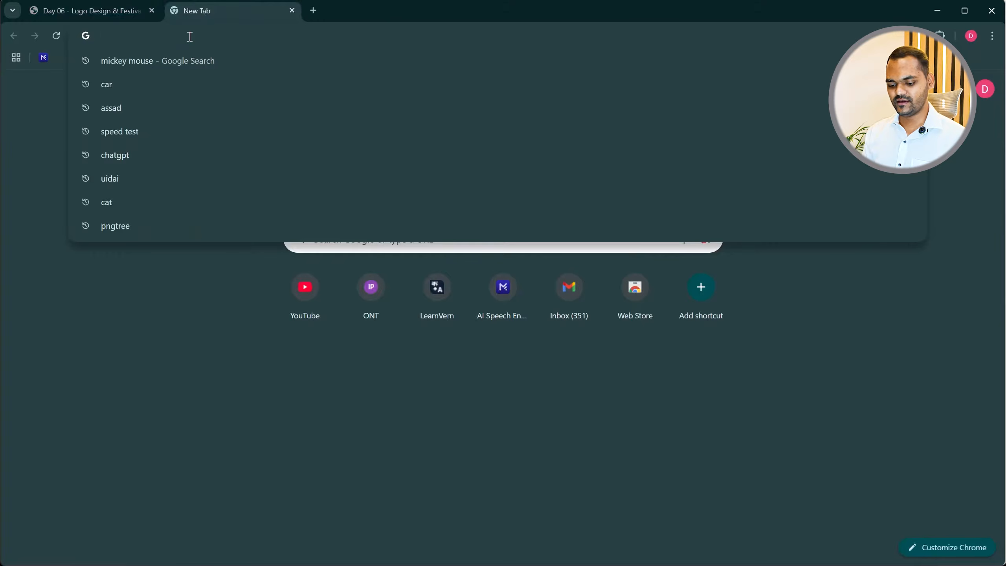
Step: Search Google Images for "mickey mouse cartoon"
type("mikc")
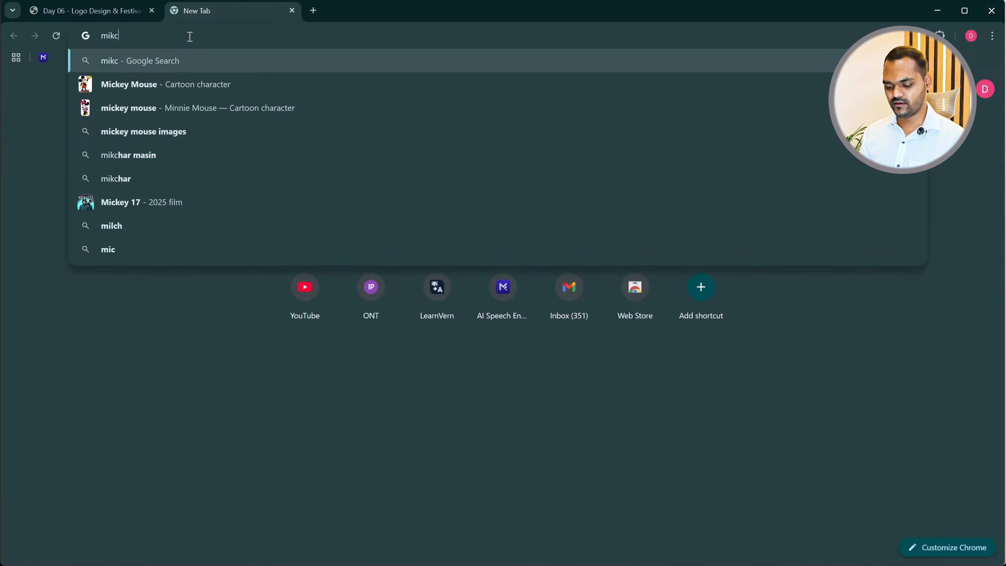
type("ey mouse cat")
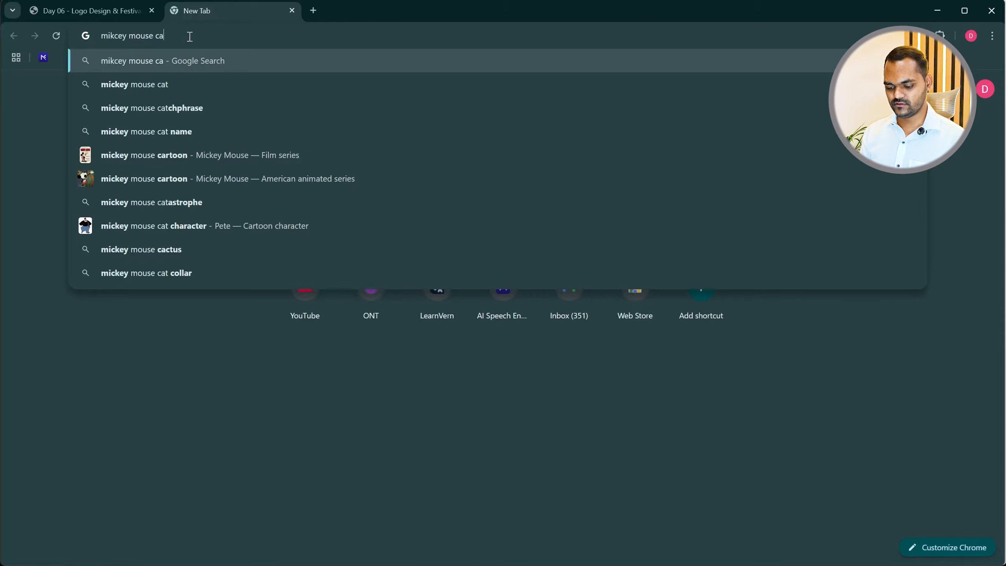
key("BackSpace")
type("rtoon")
key("Return")
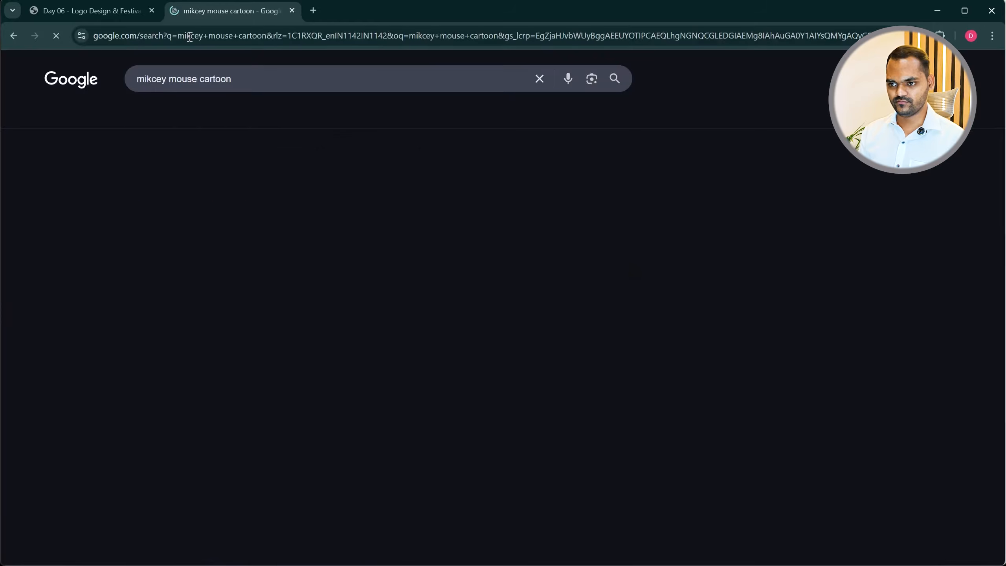
left_click(168, 115)
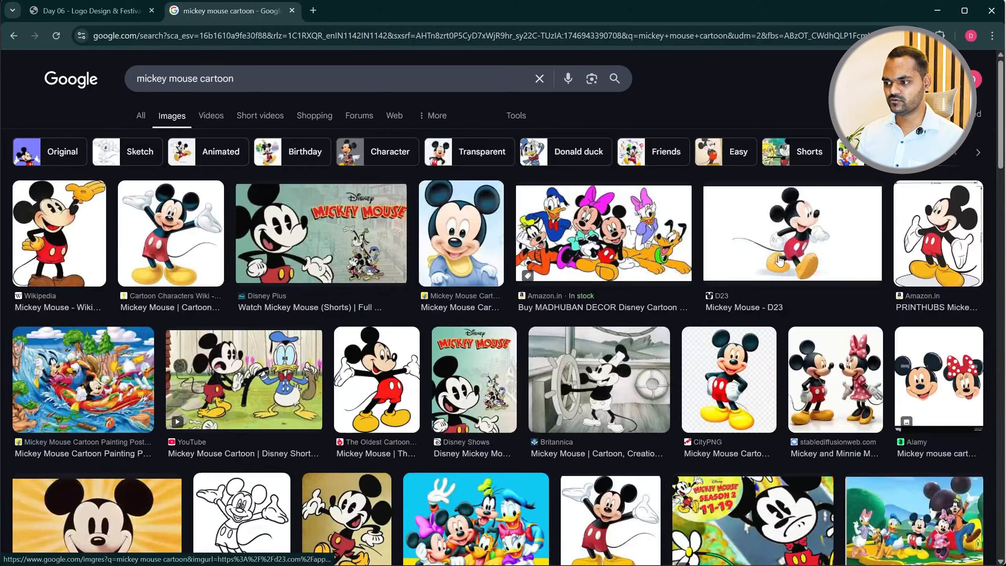
Step: Open the Amazon.in PRINTHUBS Mickey Mouse sticker result and copy its image
left_click(947, 239)
right_click(771, 317)
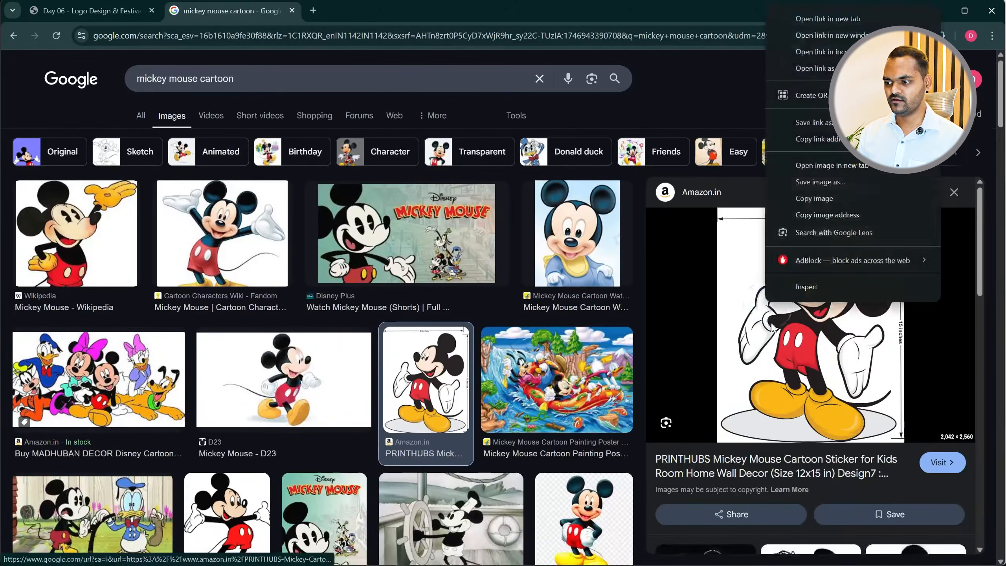
left_click(801, 197)
Step: Switch to CorelDRAW, paste the copied Mickey Mouse image onto the page, and shift it slightly up to X 8.638", Y 6.106"
key("alt+Tab")
key("alt+Tab")
key("alt+Tab")
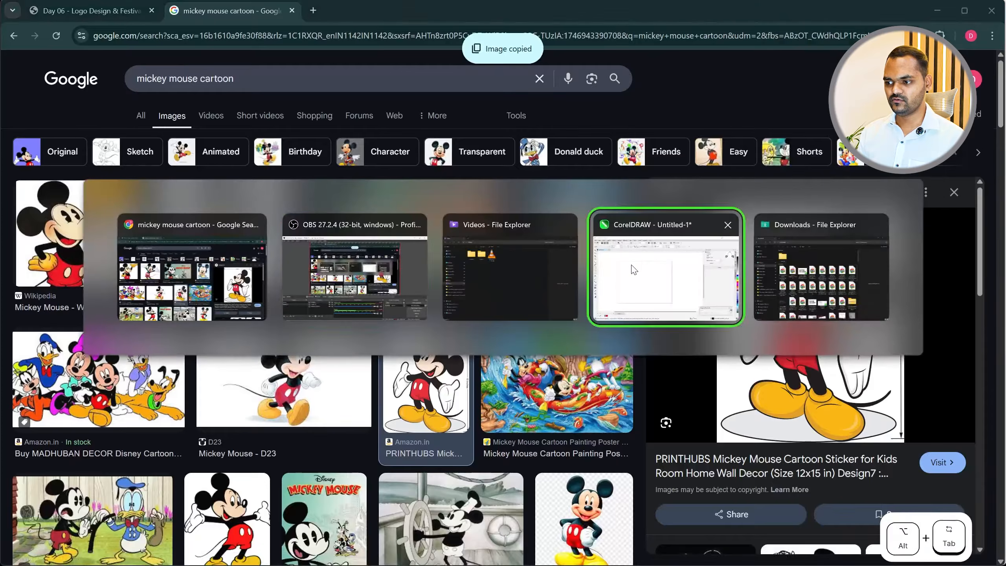
key("ctrl+v")
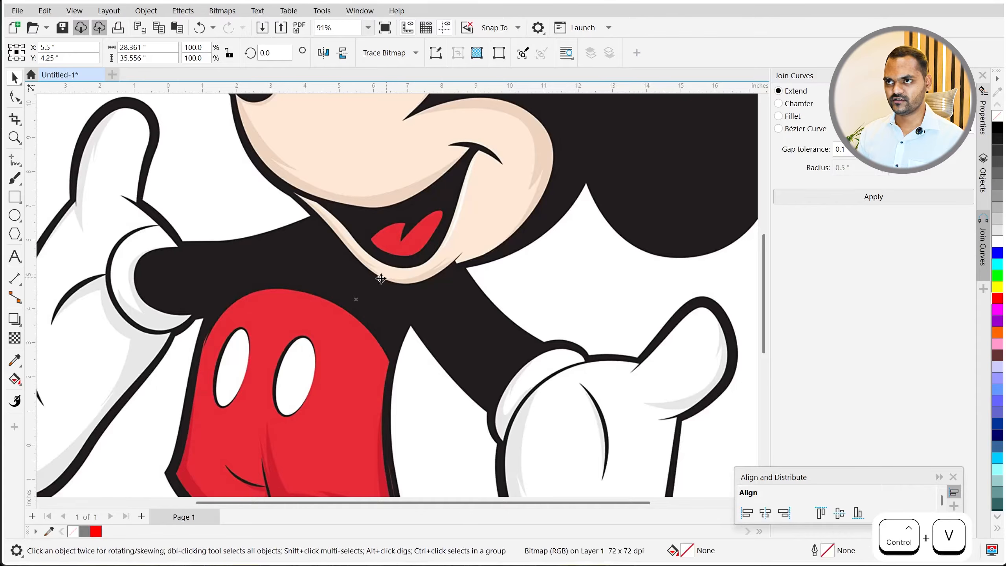
scroll(333, 330, "down", 4)
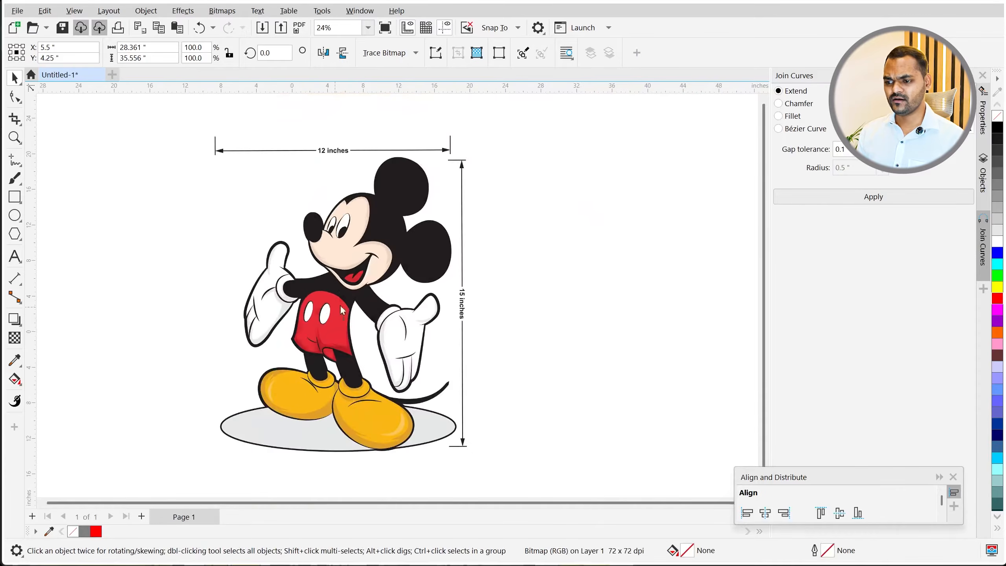
left_click_drag(343, 311, 361, 293)
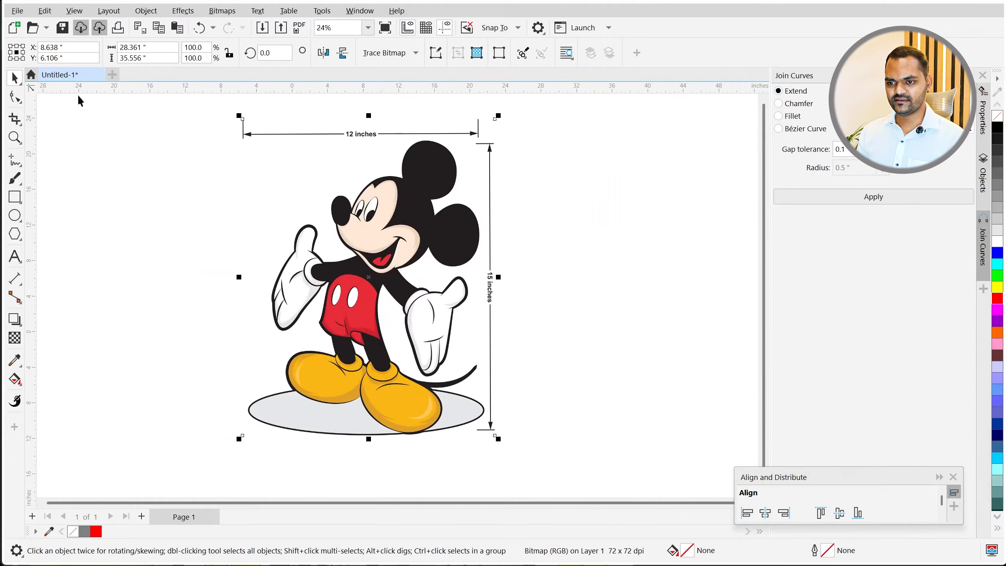
Step: Set the Eraser nib size to 3 inches and undo a trial stroke over the upper part of the bitmap
left_click(11, 126)
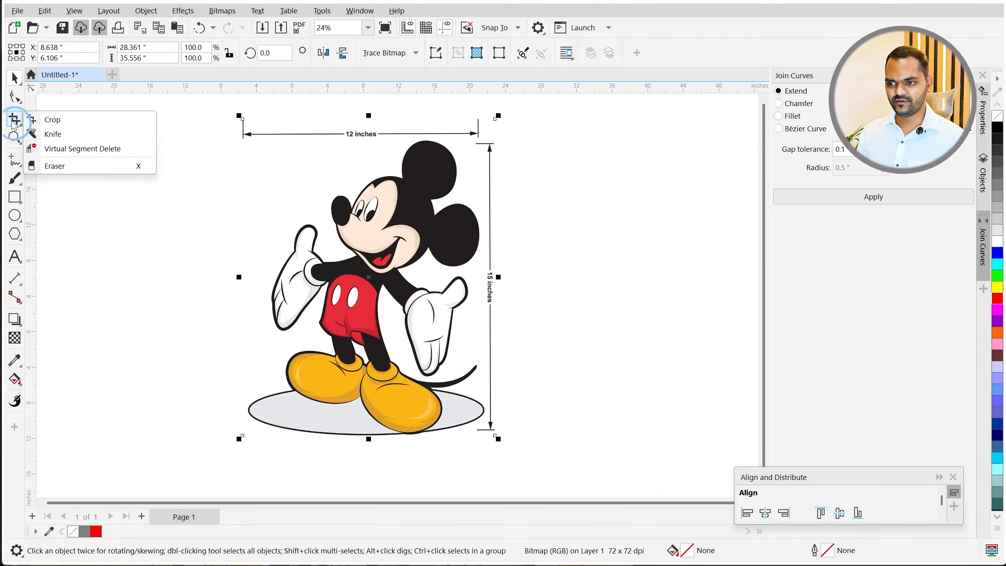
left_click(63, 164)
double_click(130, 52)
type("3")
key("Return")
mouse_move(286, 131)
left_mouse_down()
mouse_move(458, 113)
mouse_move(490, 150)
mouse_move(512, 227)
left_mouse_up()
key("ctrl+z")
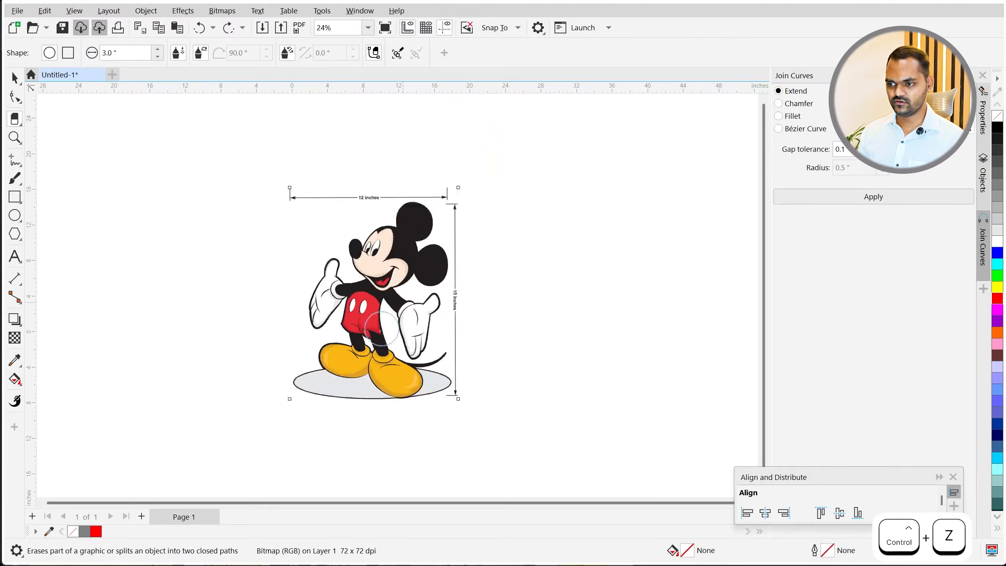
Step: Erase the "12 inches" dimension line above the character and the "15 inches" dimension line beside it
scroll(456, 191, "up", 3)
left_click_drag(285, 241, 54, 254)
scroll(355, 138, "down", 4)
scroll(518, 199, "up", 1)
mouse_move(409, 197)
left_mouse_down()
mouse_move(429, 238)
mouse_move(427, 416)
mouse_move(458, 419)
mouse_move(407, 415)
mouse_move(415, 360)
left_mouse_up()
scroll(425, 335, "down", 2)
key("ctrl+space")
Step: Examine the edge quality of the bitmap at high magnification around the face outline and the yellow shoe
scroll(328, 236, "up", 3)
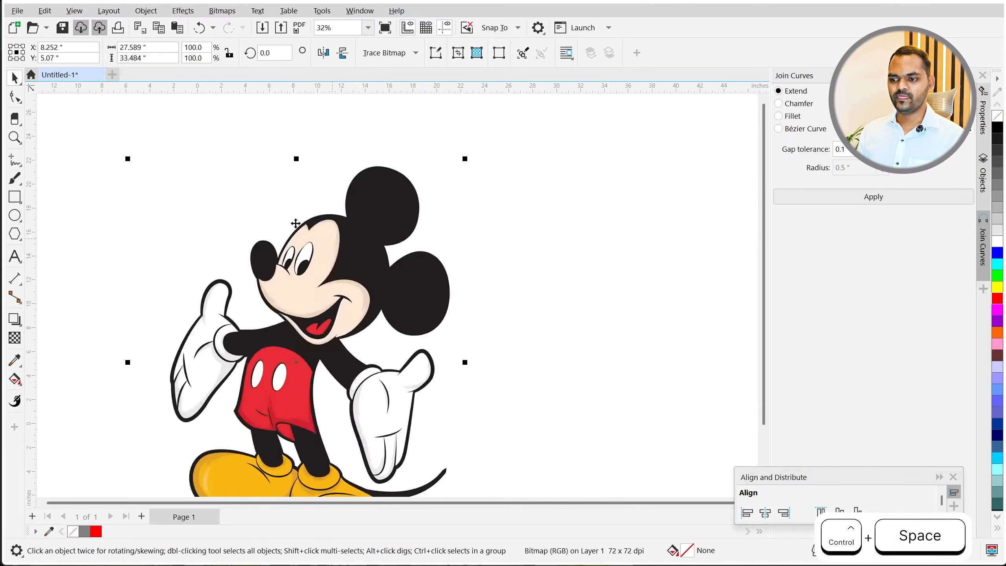
scroll(328, 236, "up", 10)
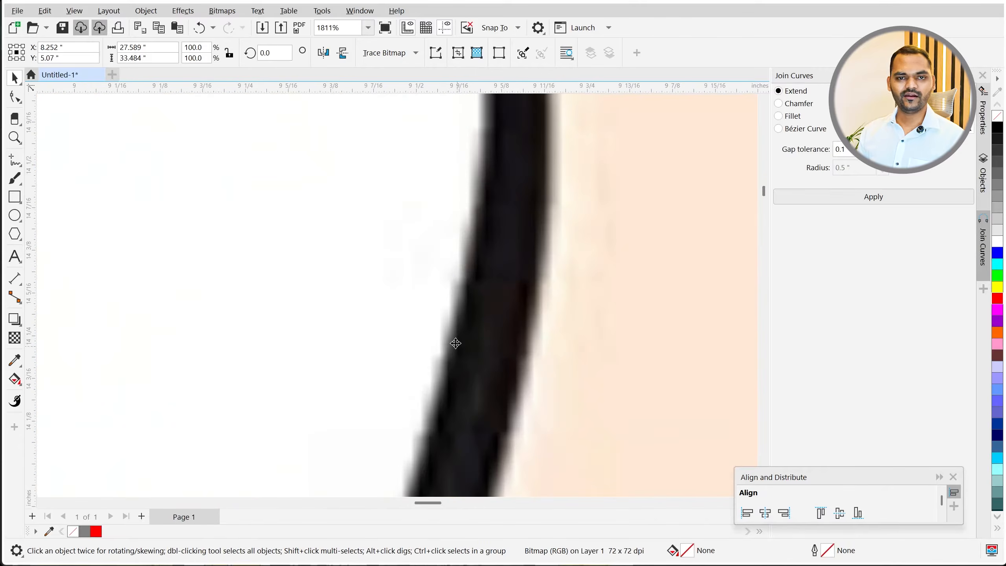
scroll(426, 224, "down", 11)
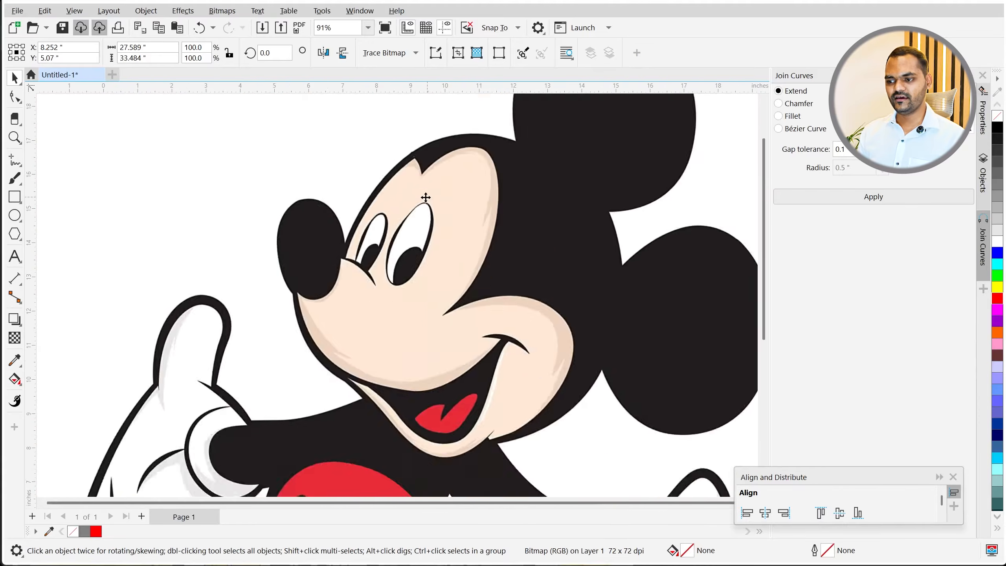
scroll(410, 393, "up", 5)
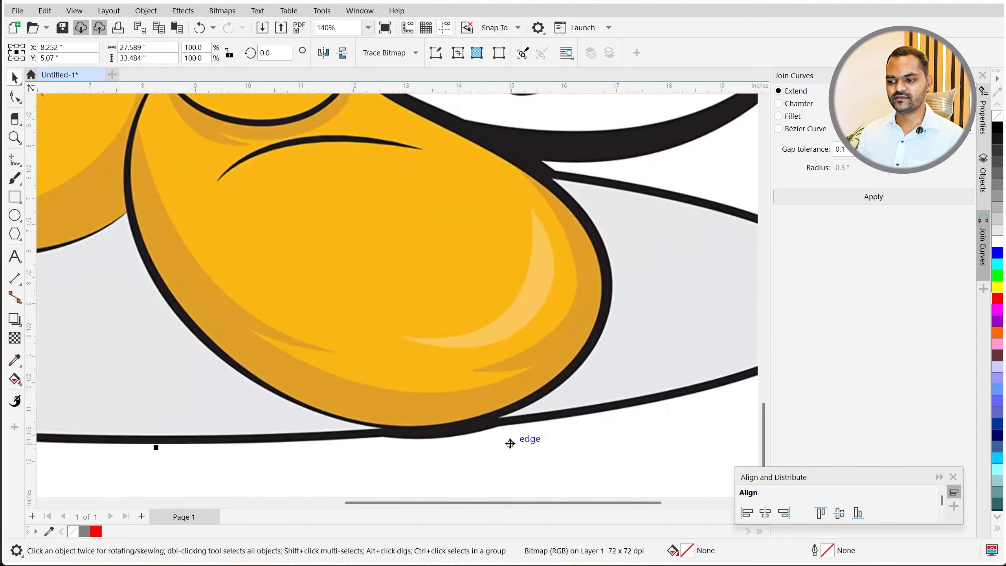
scroll(443, 407, "down", 7)
key("ctrl+space")
key("ctrl+space")
scroll(450, 360, "down", 1)
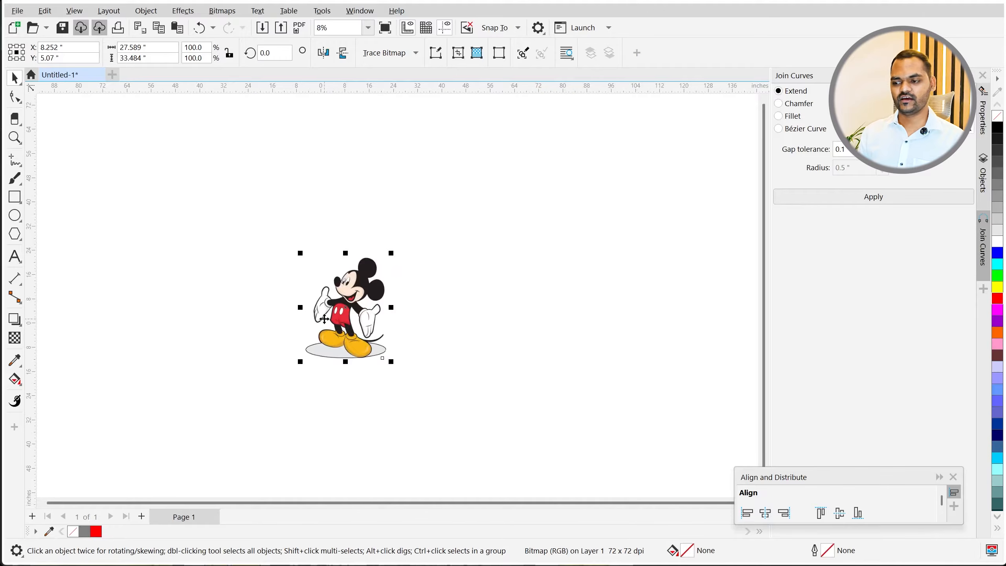
scroll(344, 313, "up", 3)
scroll(372, 277, "down", 3)
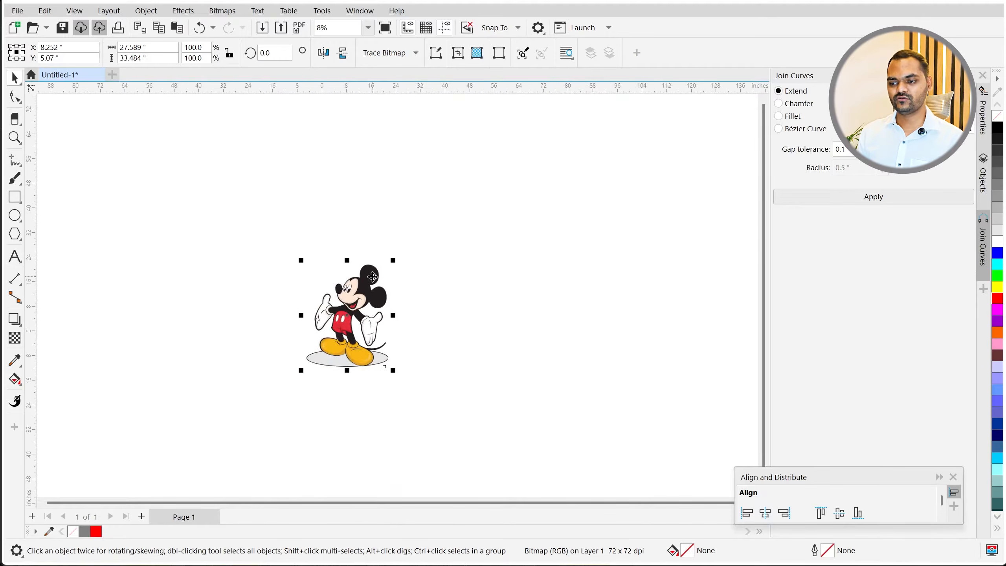
left_click(392, 257)
scroll(393, 257, "up", 2)
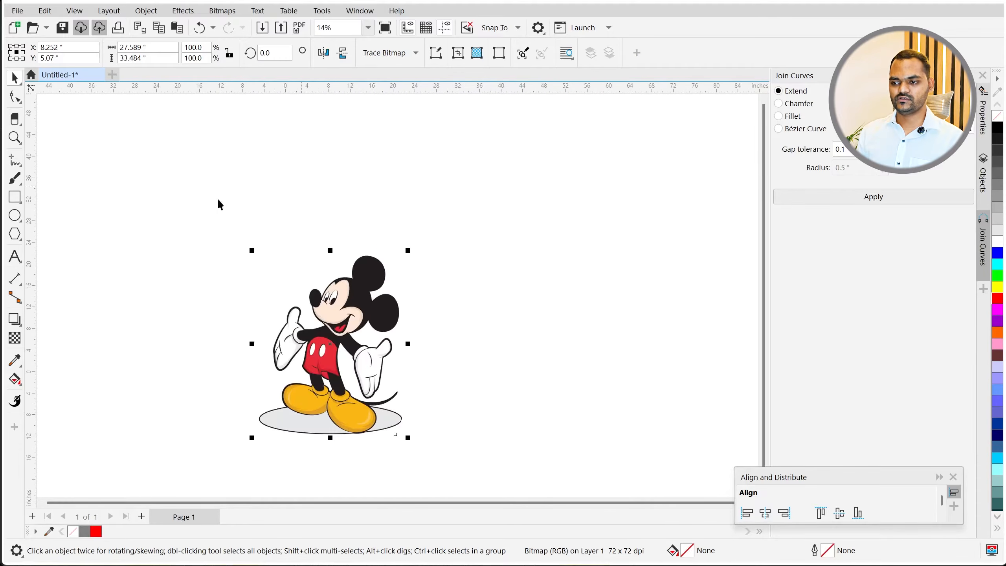
scroll(151, 313, "up", 2)
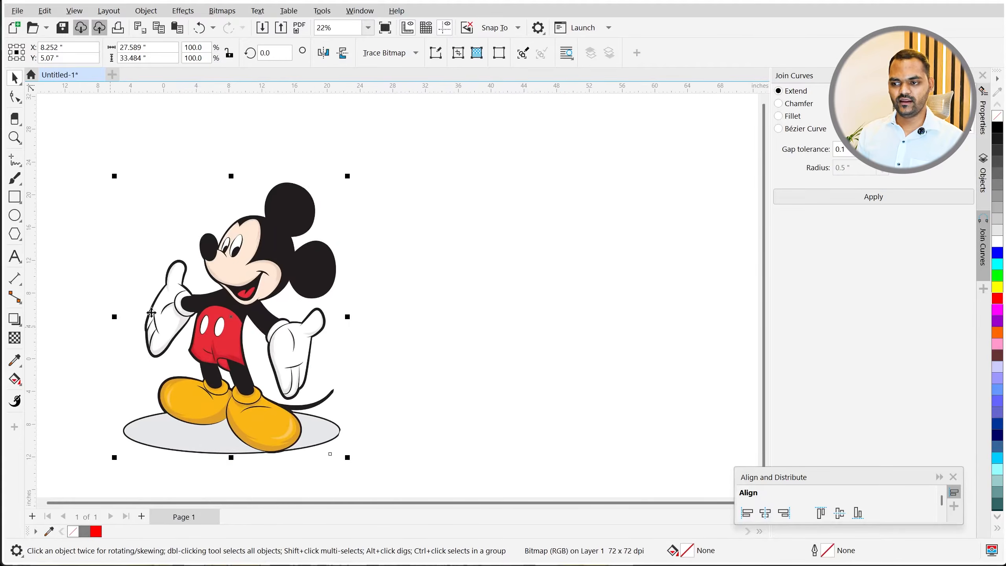
left_click(386, 54)
mouse_move(414, 101)
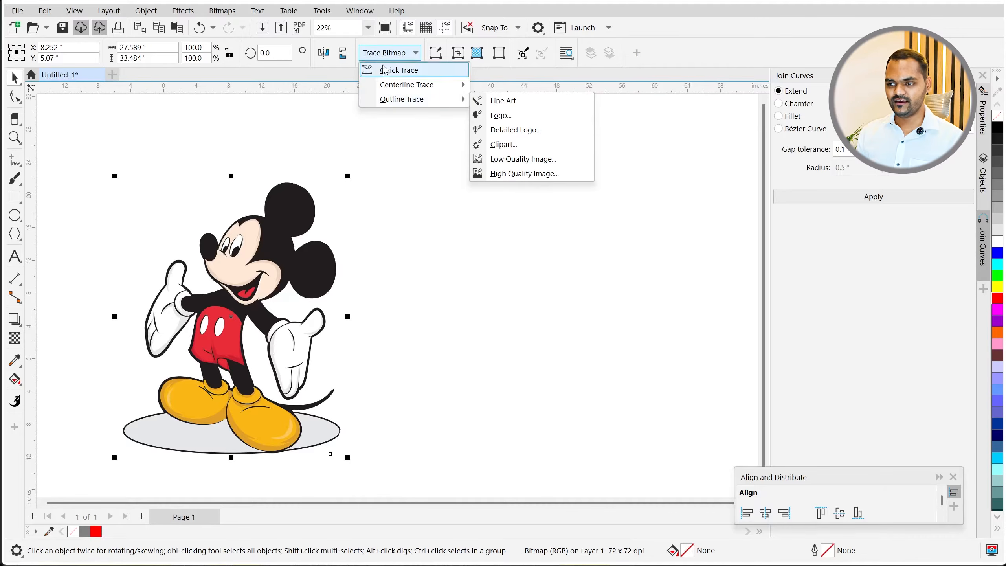
left_click(416, 227)
left_click(253, 263)
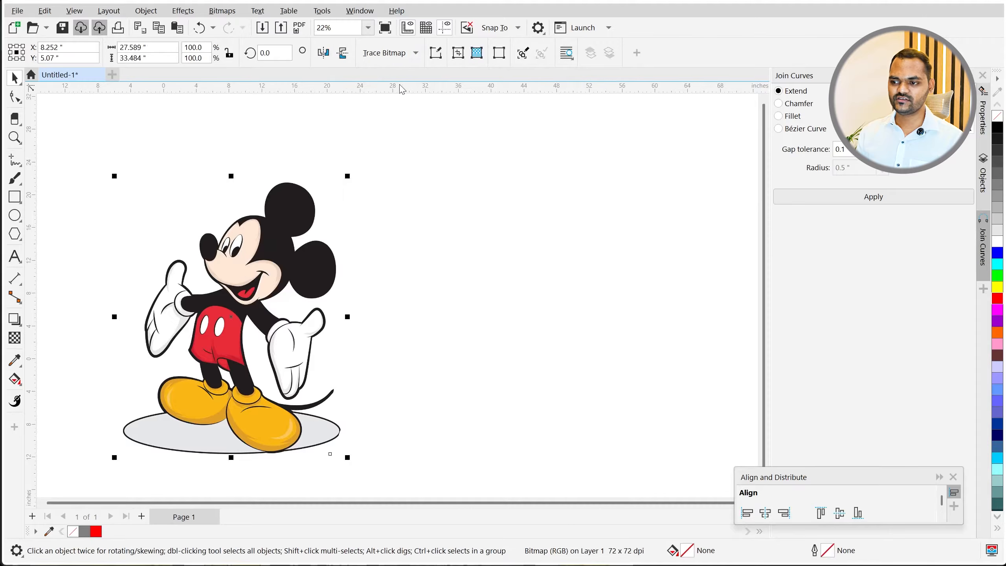
Step: Convert the Mickey Mouse bitmap to vector with Quick Trace and move the traced group beside the original
left_click(383, 54)
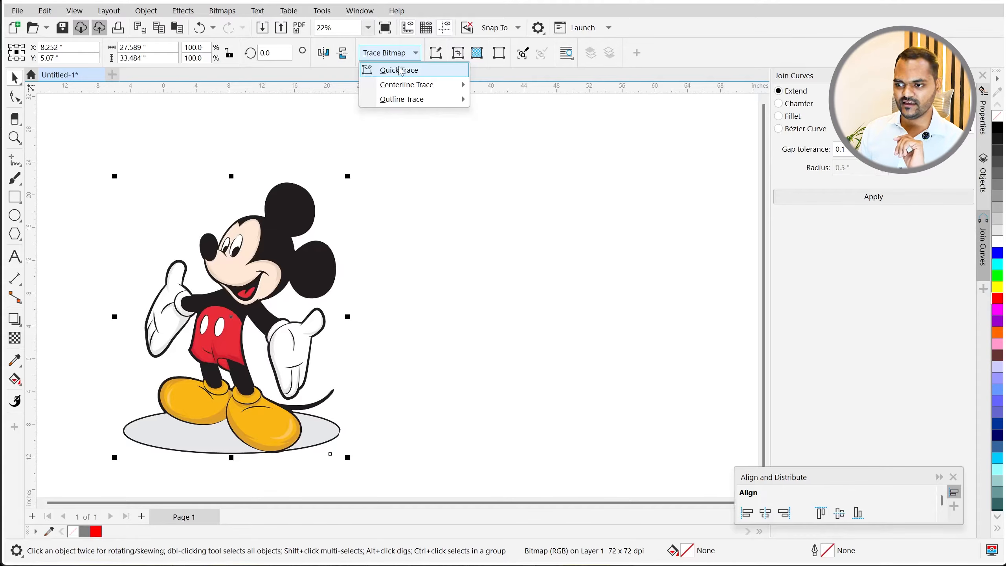
left_click(400, 70)
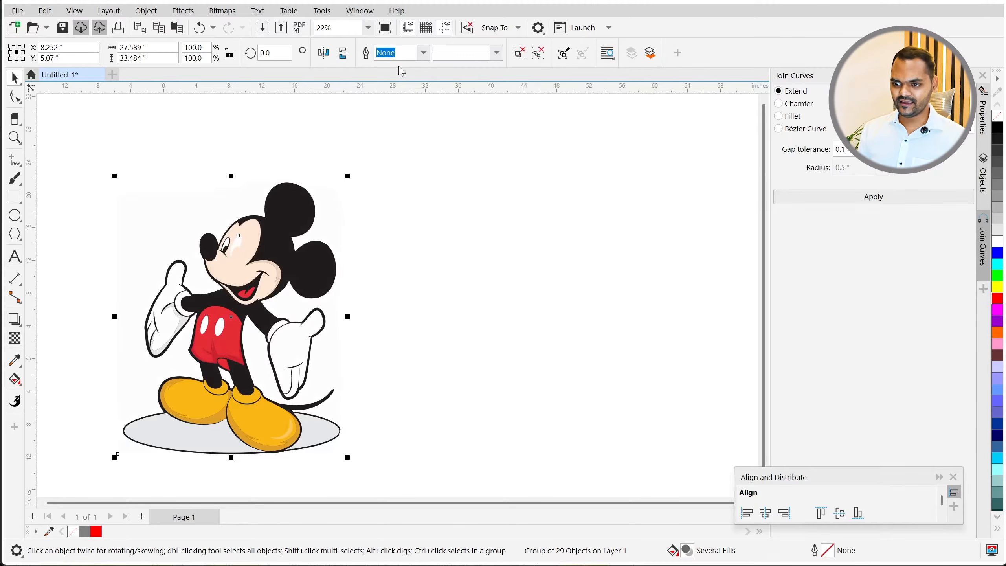
scroll(168, 311, "down", 1)
left_click_drag(216, 288, 468, 266)
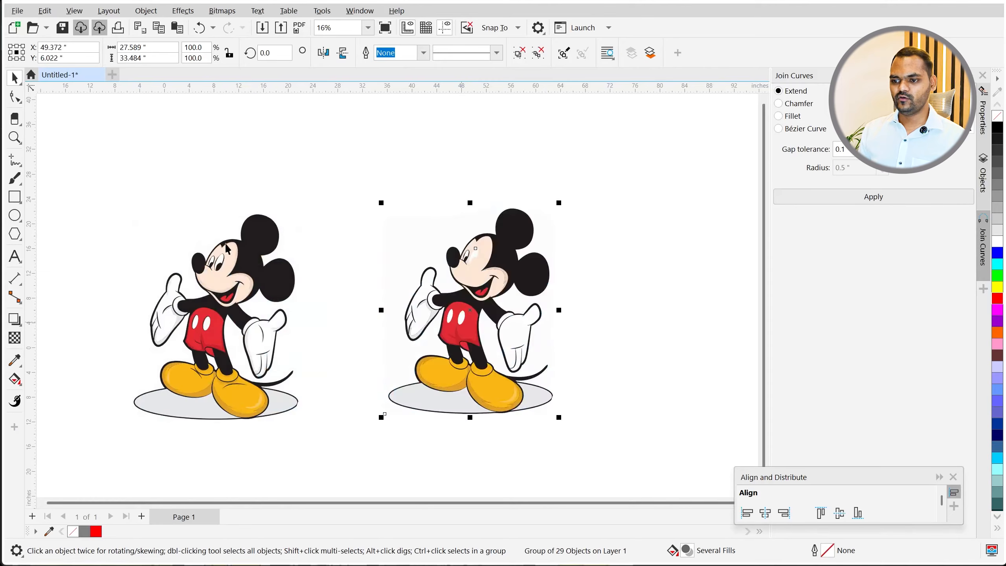
Step: Examine the traced group's eyes, face, hand and shoes up close and compare them with the original bitmap
scroll(495, 280, "up", 1)
scroll(495, 279, "up", 5)
scroll(426, 202, "up", 2)
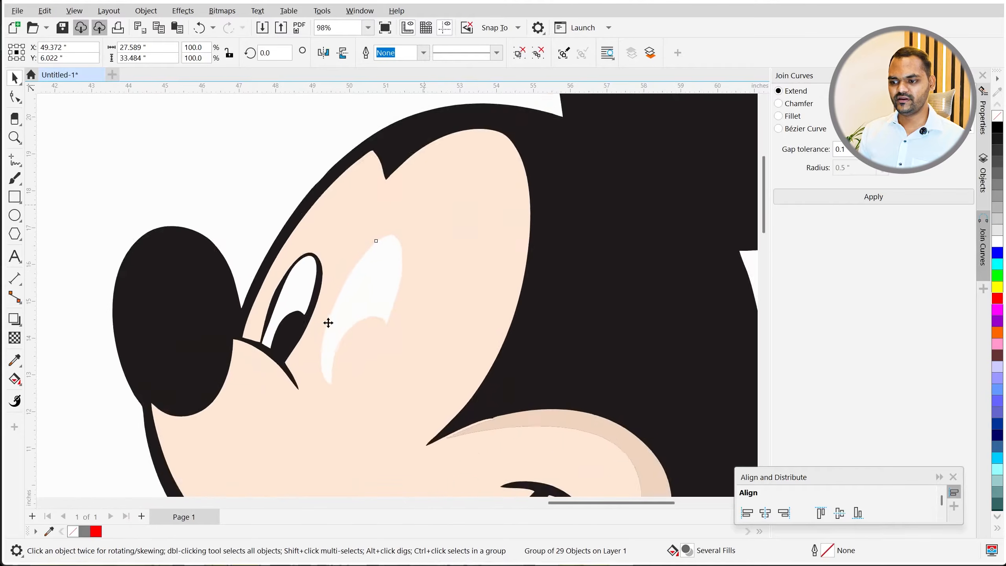
scroll(331, 322, "up", 1)
scroll(274, 311, "down", 5)
scroll(437, 316, "down", 4)
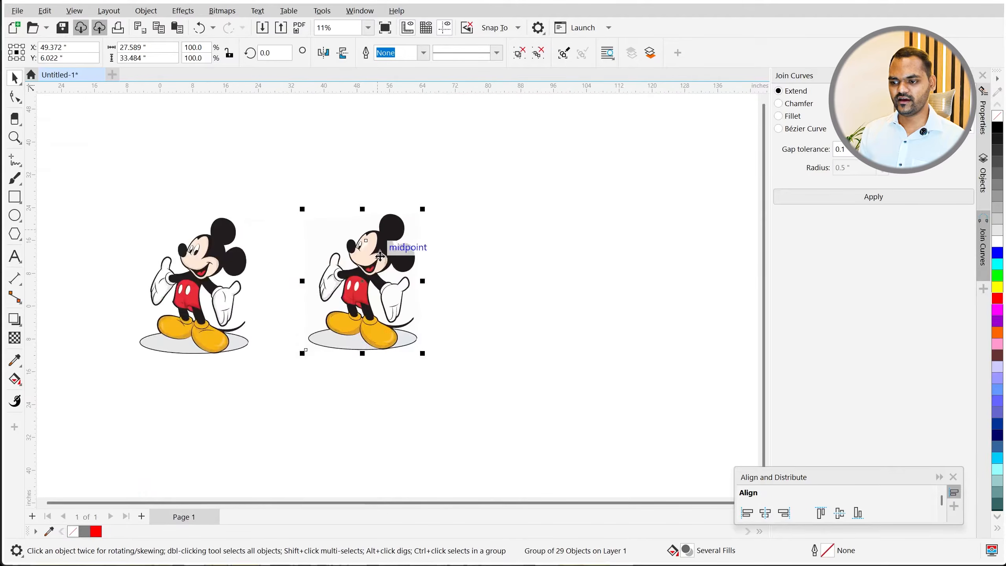
scroll(437, 316, "up", 8)
scroll(541, 281, "down", 3)
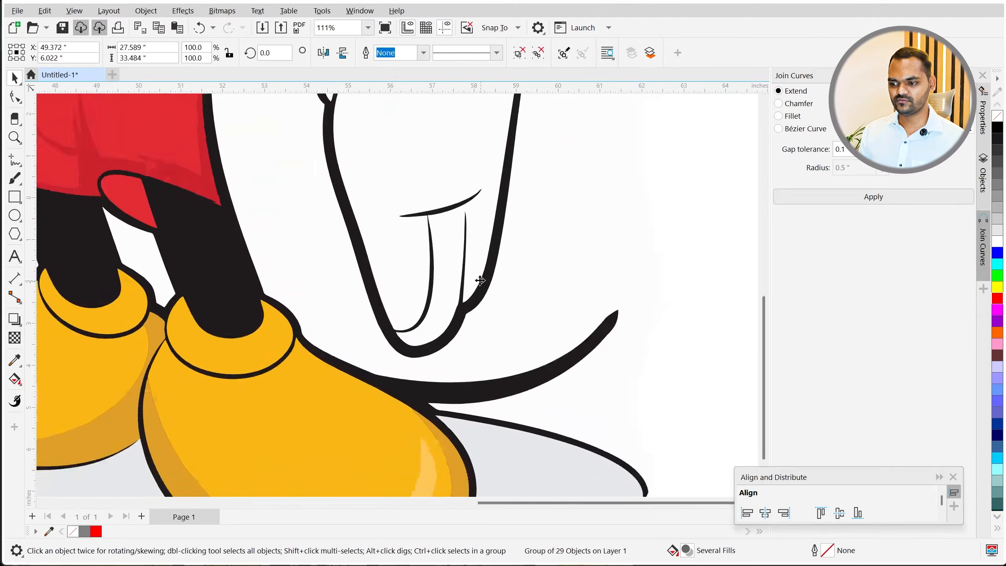
scroll(458, 343, "down", 3)
scroll(361, 378, "up", 6)
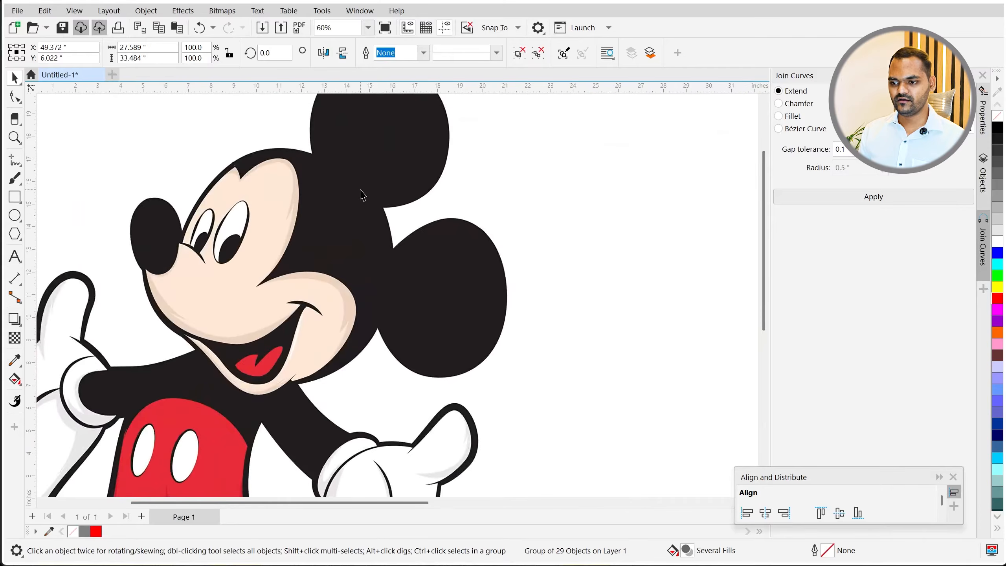
scroll(66, 307, "down", 5)
left_click_drag(605, 410, 359, 195)
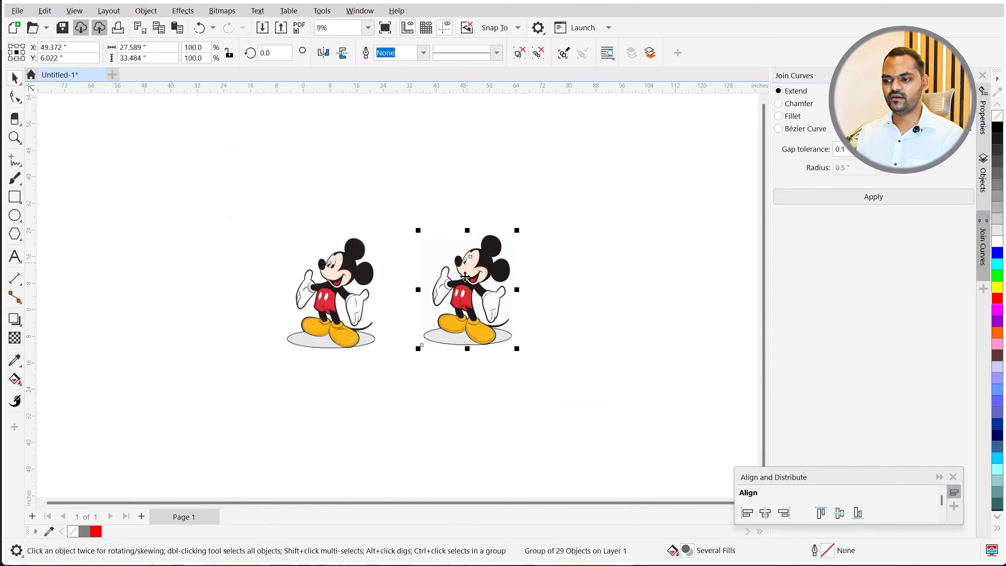
scroll(461, 301, "up", 2)
scroll(459, 422, "down", 2)
Step: Compare the edges of the red shorts in the original bitmap and in the traced vector at high magnification
left_click(412, 392)
scroll(312, 323, "up", 5)
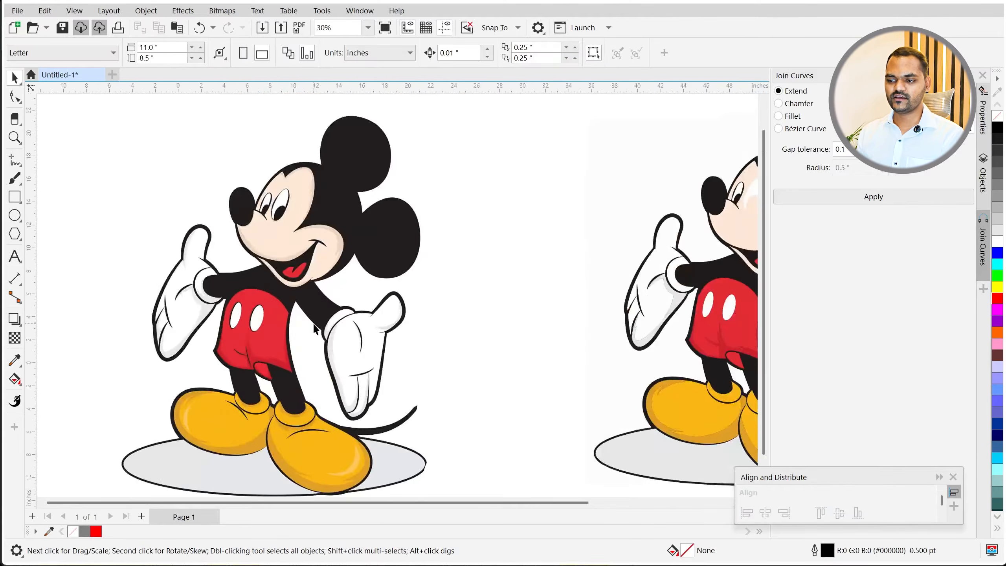
scroll(346, 194, "up", 10)
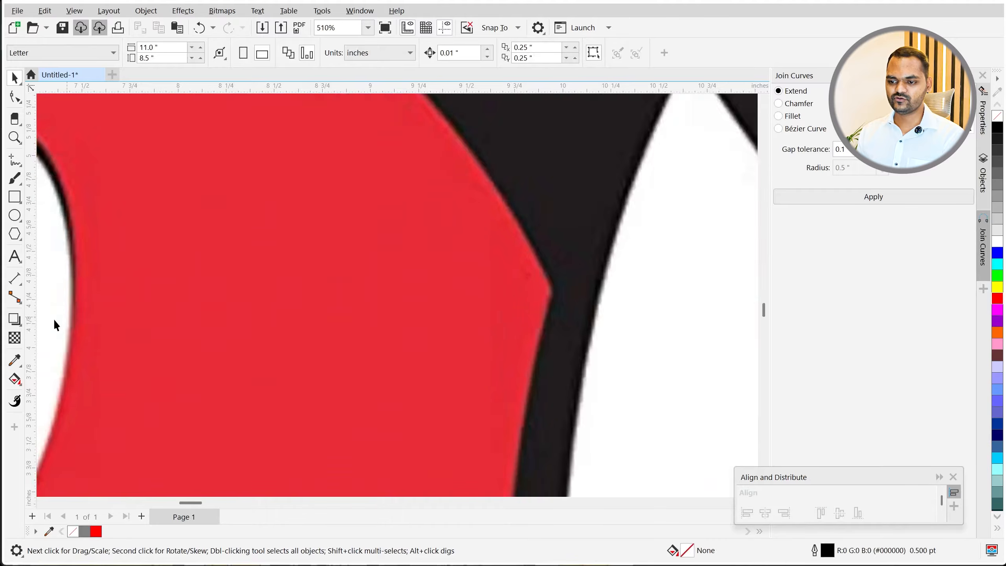
scroll(74, 326, "down", 8)
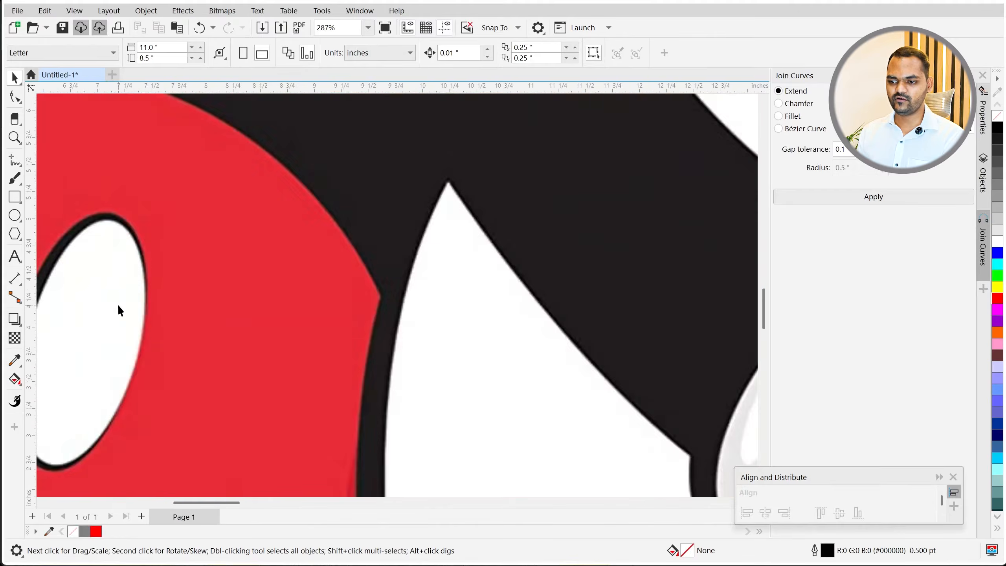
scroll(114, 302, "down", 5)
scroll(381, 311, "up", 7)
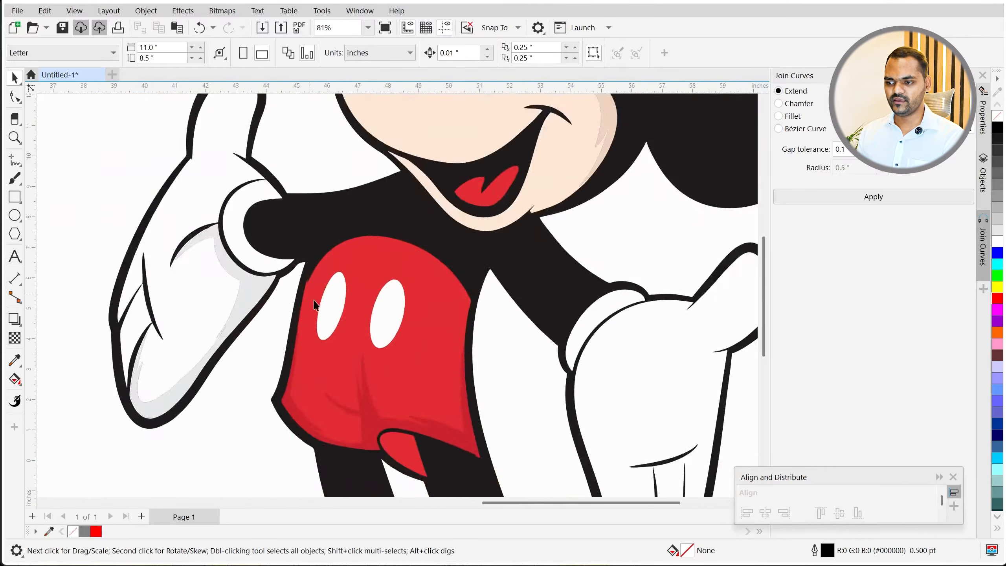
scroll(381, 311, "up", 12)
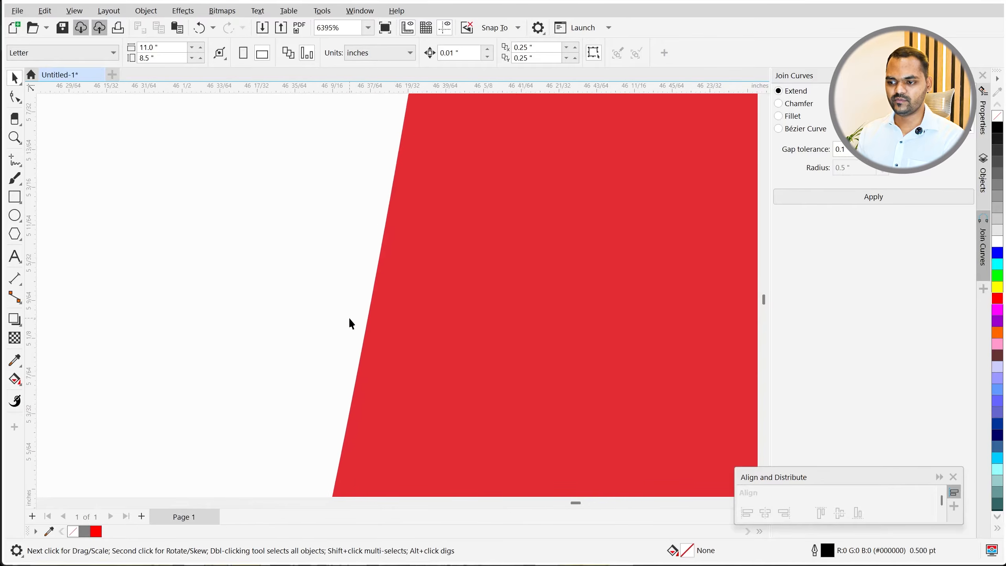
scroll(383, 328, "down", 17)
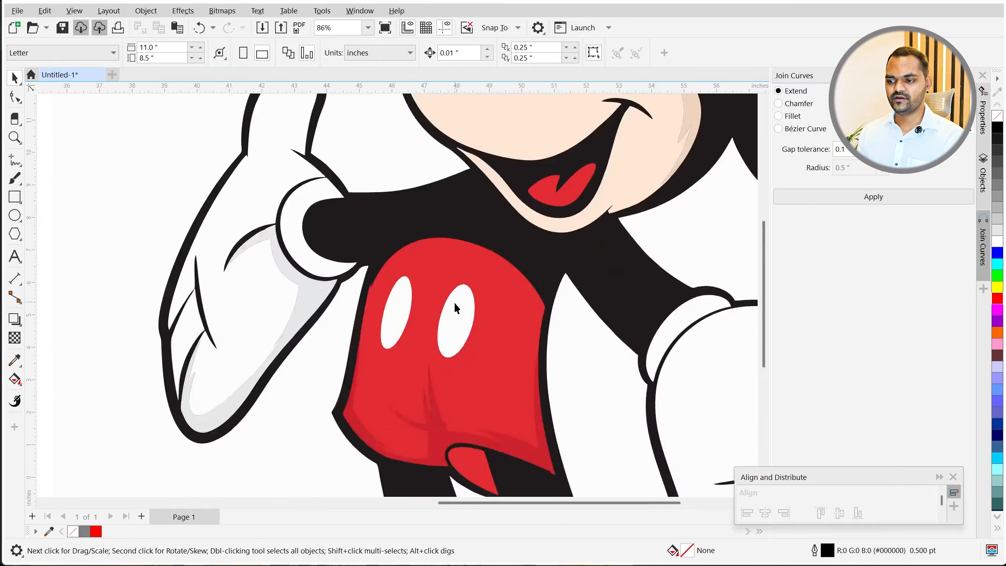
Step: Compare the white buttons on the shorts in the original bitmap with those in the traced vector
scroll(333, 336, "down", 2)
scroll(54, 329, "up", 6)
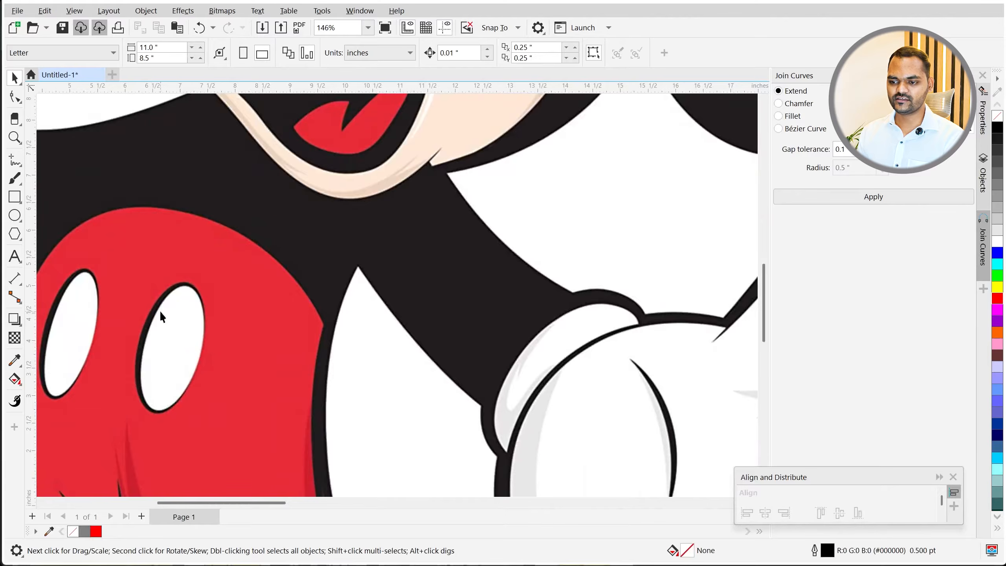
scroll(160, 313, "down", 5)
scroll(488, 329, "up", 5)
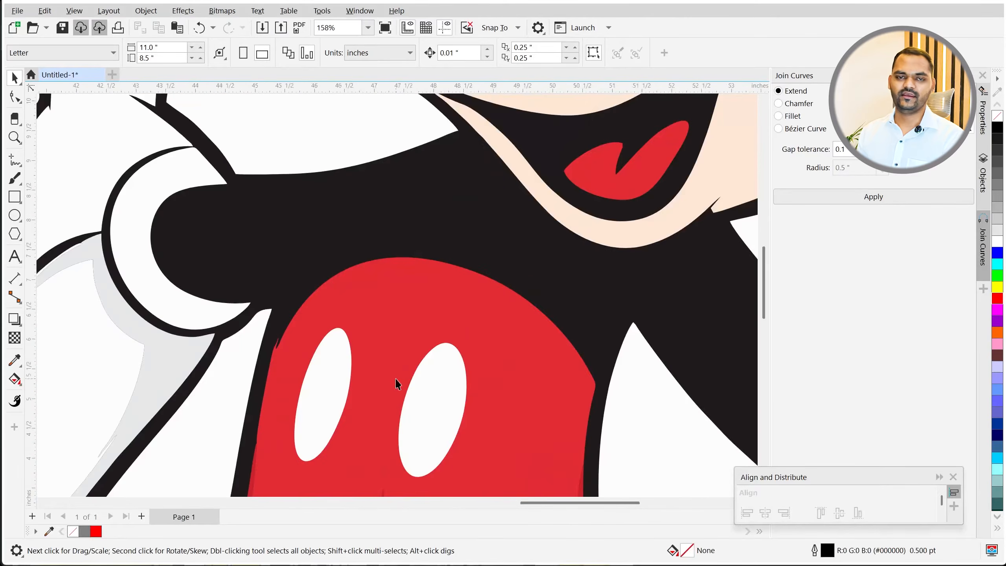
scroll(397, 383, "down", 7)
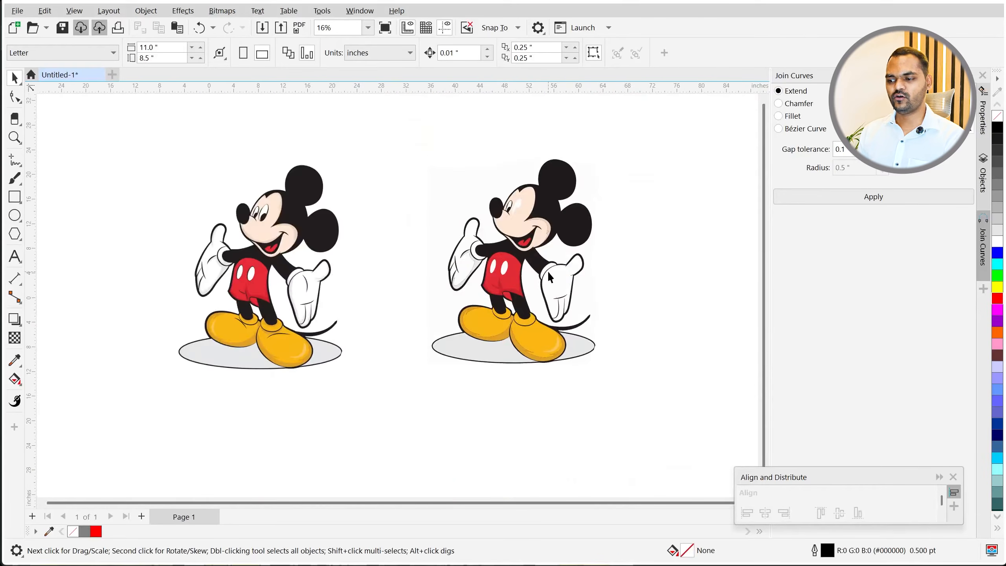
Step: Delete the traced vector group beside the original Mickey Mouse bitmap
left_click(549, 276)
key("Delete")
Step: Scale the original bitmap proportionally to about 78.6% and move it to about X 43.8 in, Y 9.3 in
left_click(303, 274)
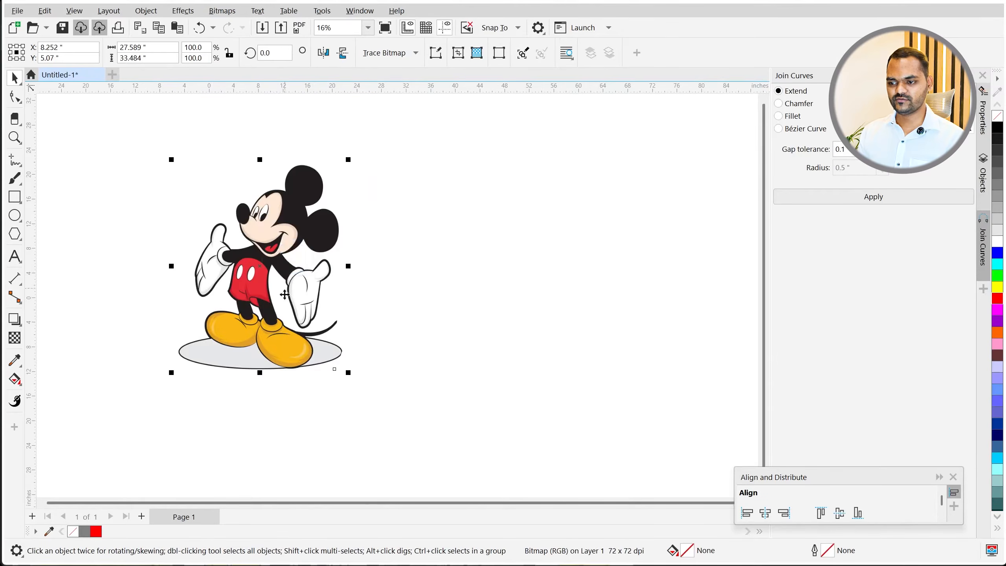
scroll(306, 187, "up", 2)
left_click_drag(377, 142, 352, 198)
scroll(123, 359, "down", 3)
left_click_drag(173, 343, 322, 324)
scroll(317, 364, "up", 3)
Step: Start an Outline Trace of the bitmap with the Line Art image type
left_click(400, 53)
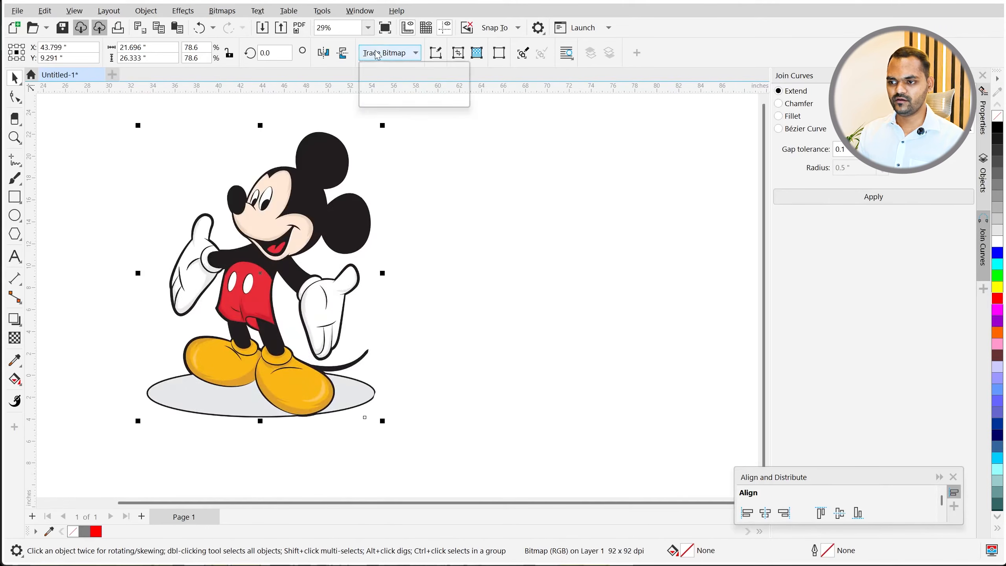
mouse_move(402, 86)
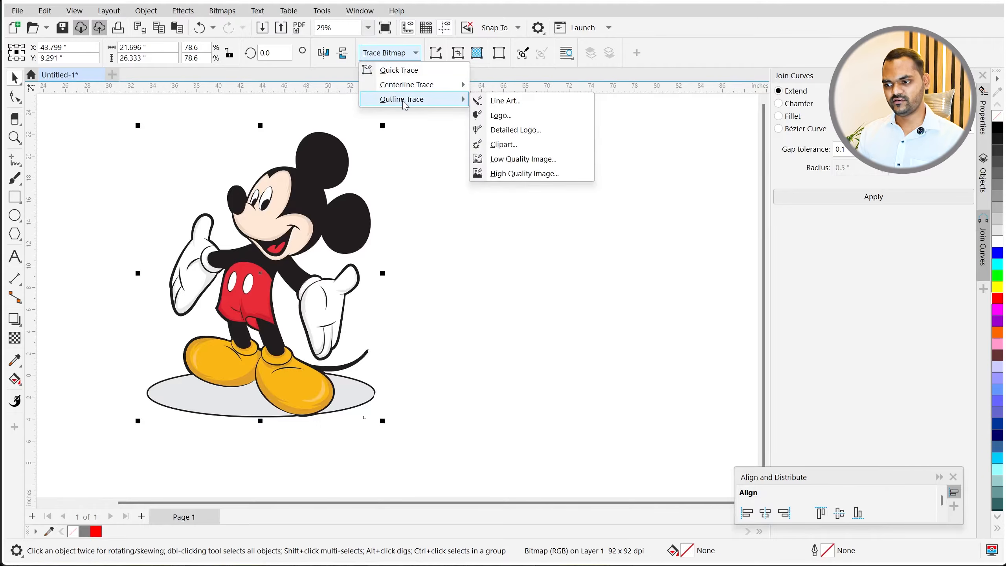
left_click(514, 102)
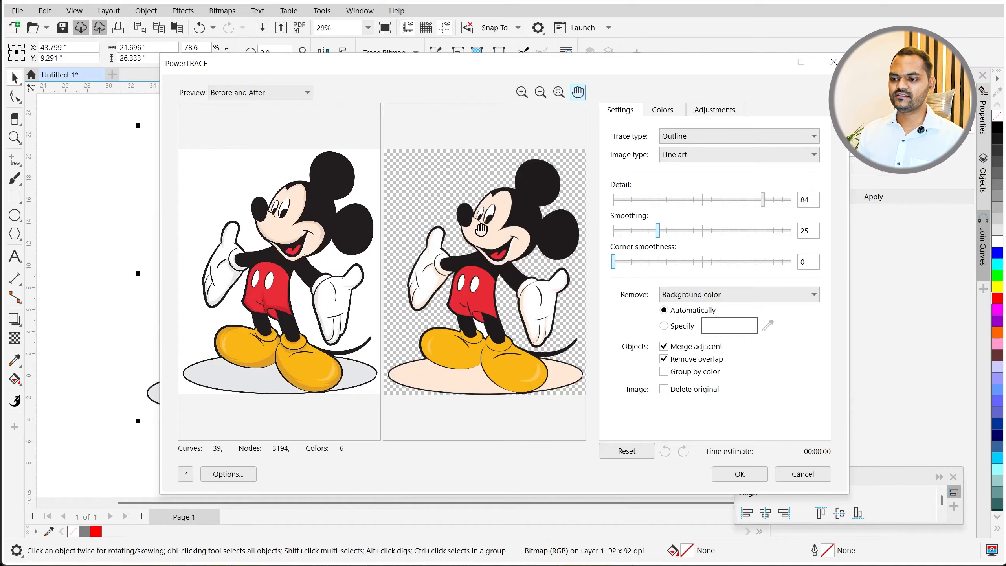
Step: Compare the face, eyes, mouth and shorts in the before-and-after trace preview at close range
scroll(285, 184, "up", 3)
left_click_drag(257, 178, 287, 424)
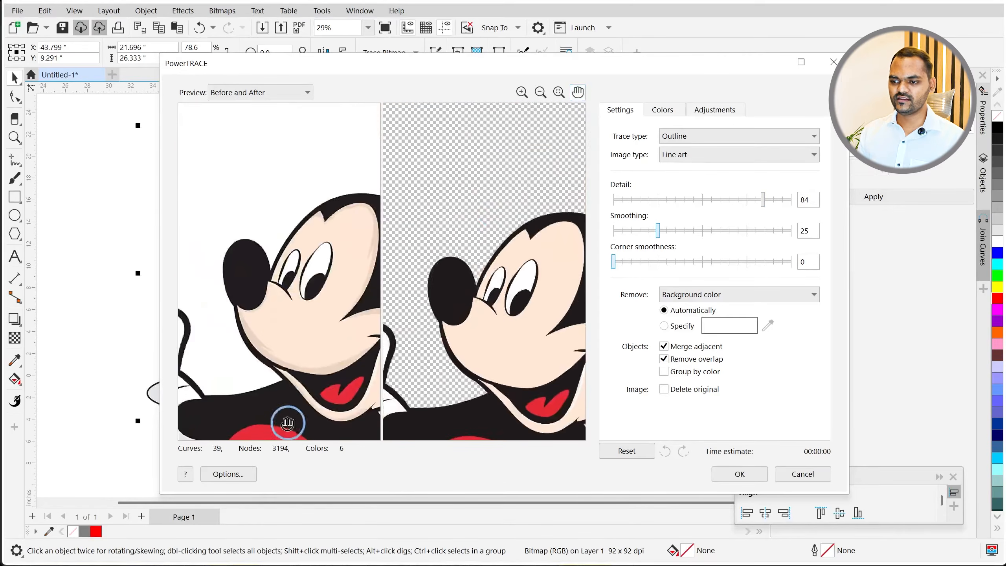
scroll(299, 251, "up", 2)
left_click_drag(299, 251, 312, 161)
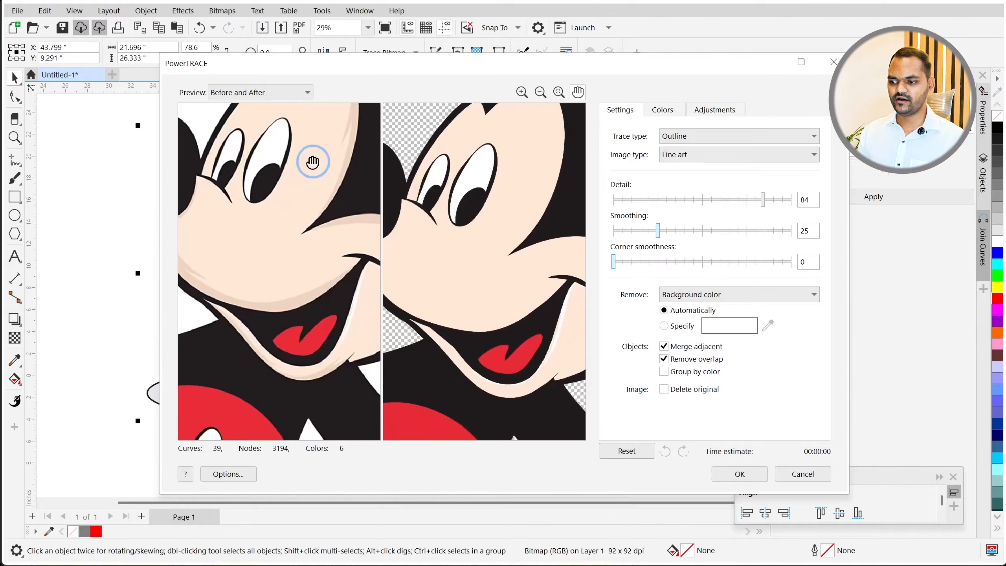
left_click_drag(343, 358, 268, 454)
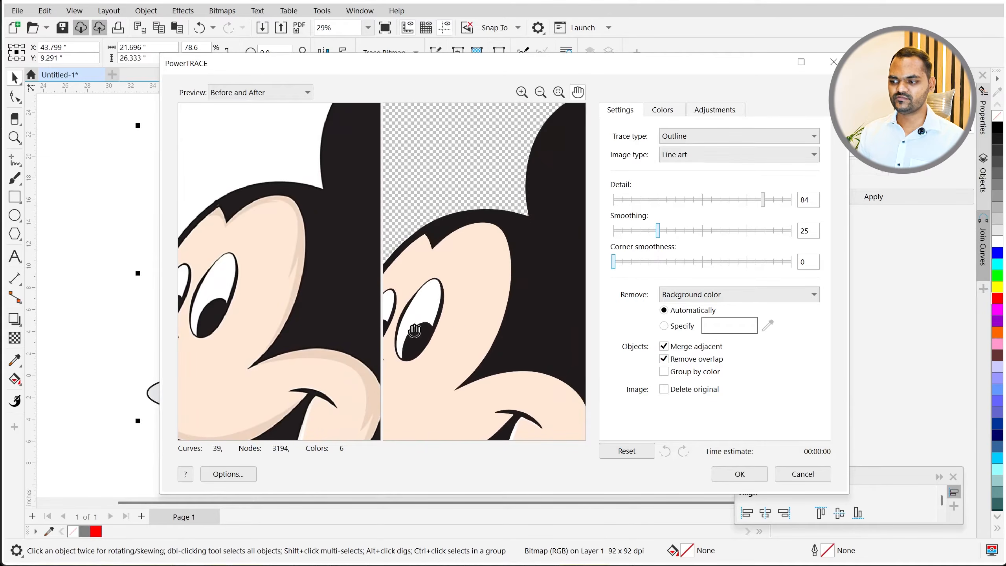
scroll(301, 327, "down", 2)
scroll(301, 348, "up", 2)
left_click_drag(240, 248, 341, 352)
scroll(262, 299, "up", 1)
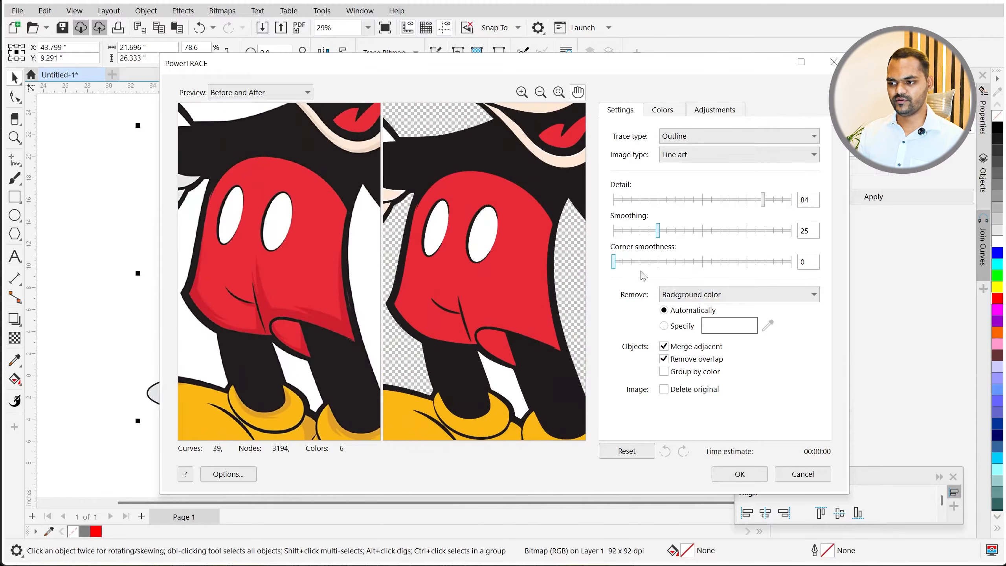
Step: Lower the trace Detail to 13 and check the whole figure in the before-and-after preview
left_click(703, 205)
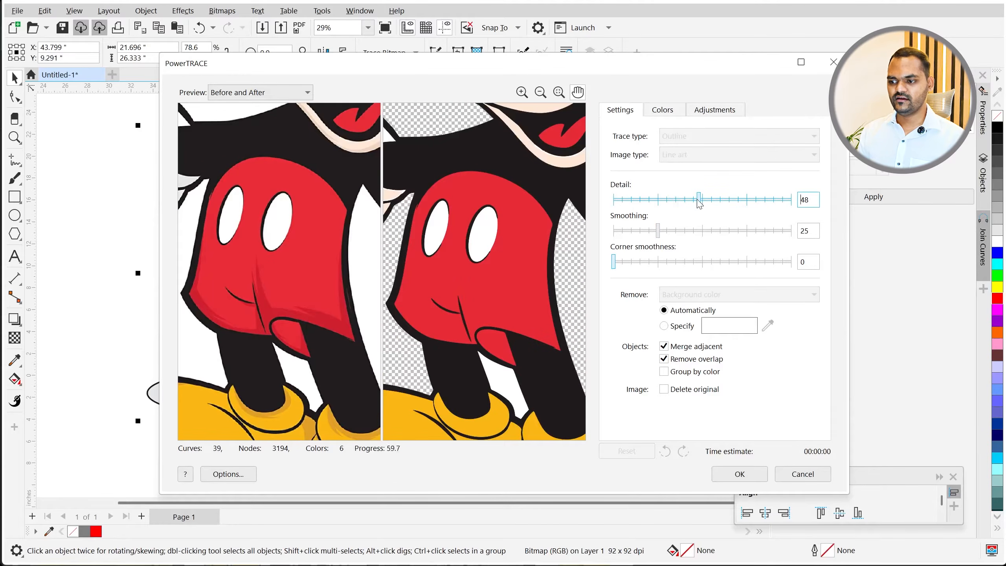
left_click(637, 199)
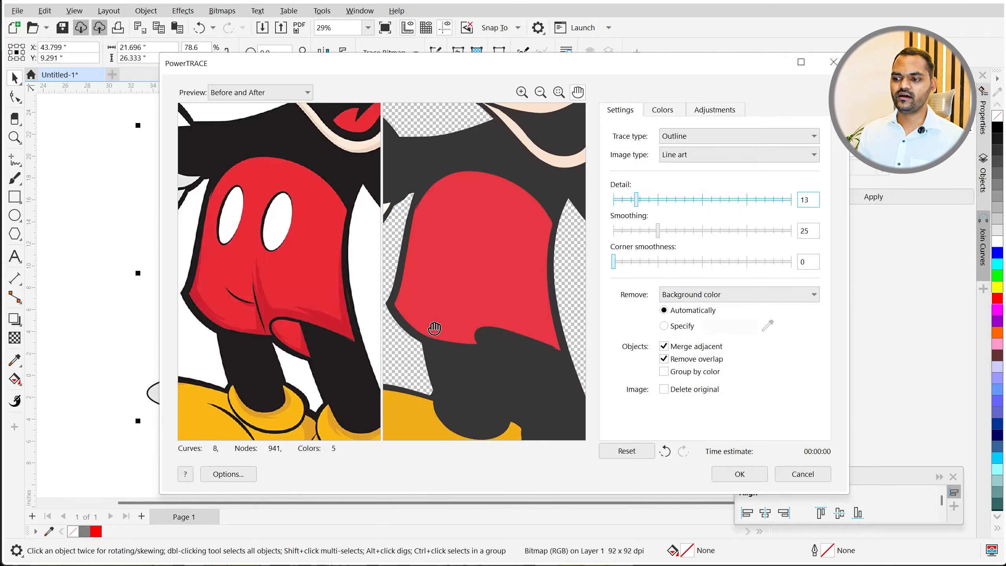
scroll(432, 329, "down", 5)
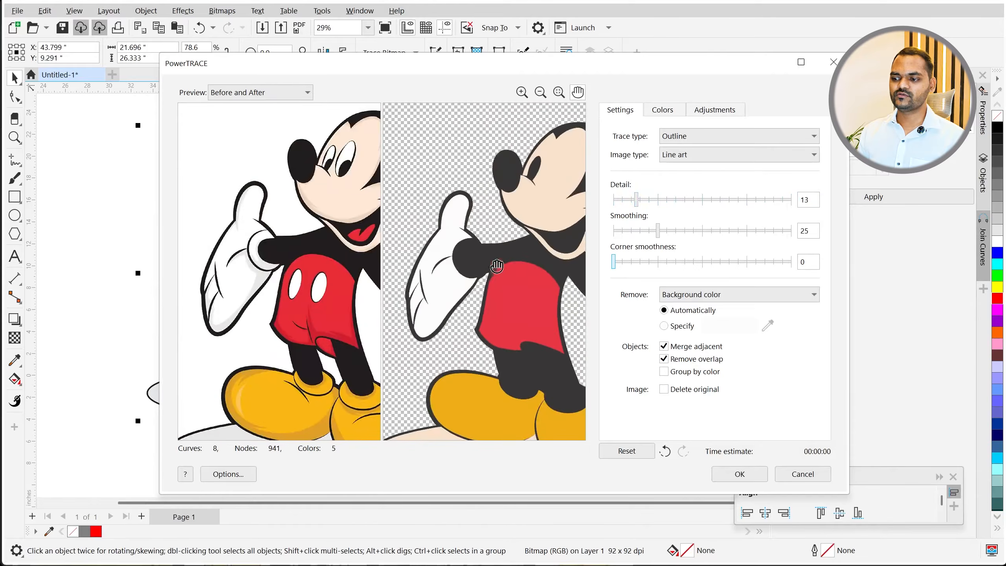
left_click_drag(514, 256, 484, 261)
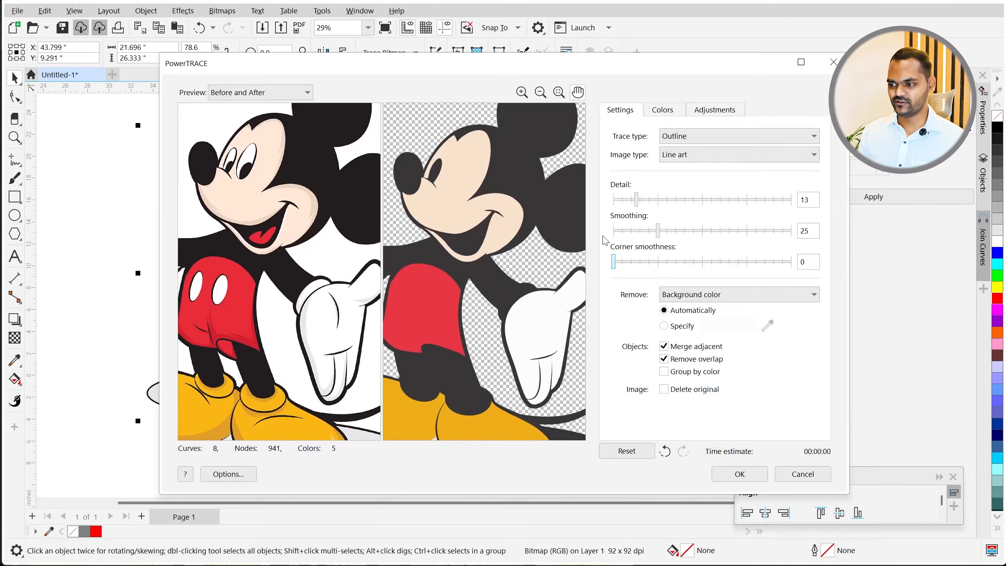
Step: Set the trace Detail to 85 and inspect the shoe, glove and shorts in the preview
left_click_drag(746, 207, 766, 205)
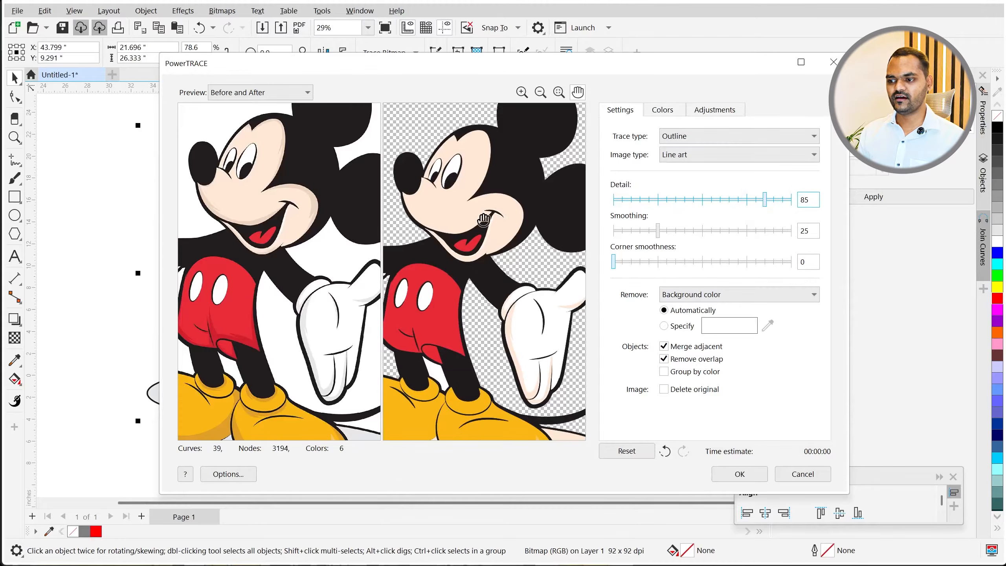
scroll(483, 220, "down", 10)
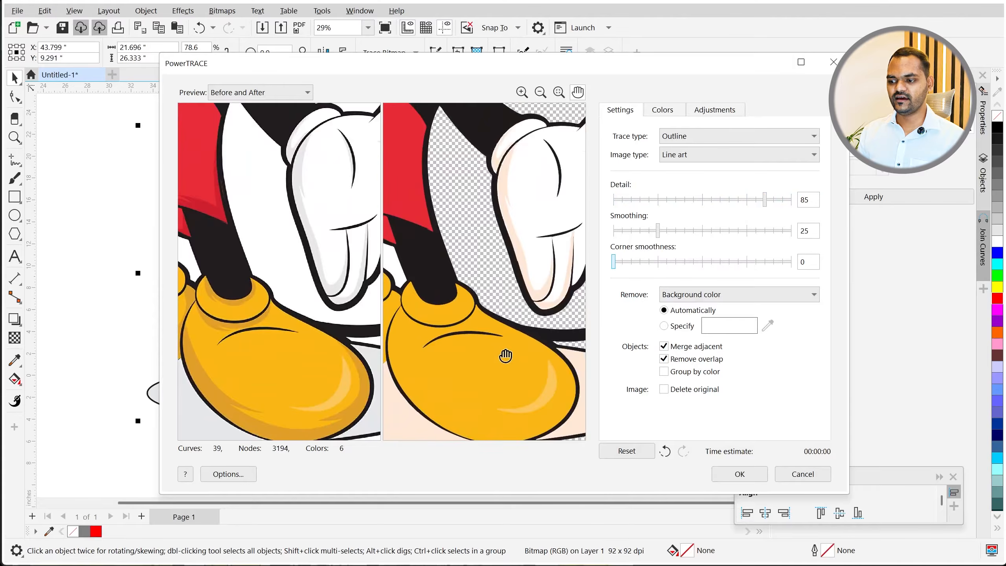
scroll(505, 356, "down", 3)
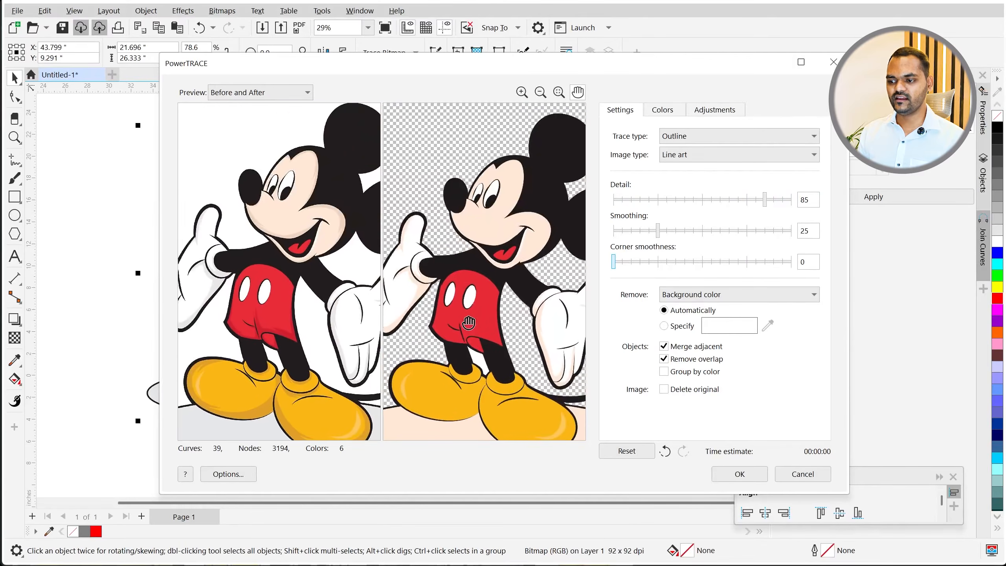
left_click_drag(469, 323, 476, 318)
Step: Raise the trace Detail in stages through 92 and 96 to 98
left_click_drag(770, 205, 777, 200)
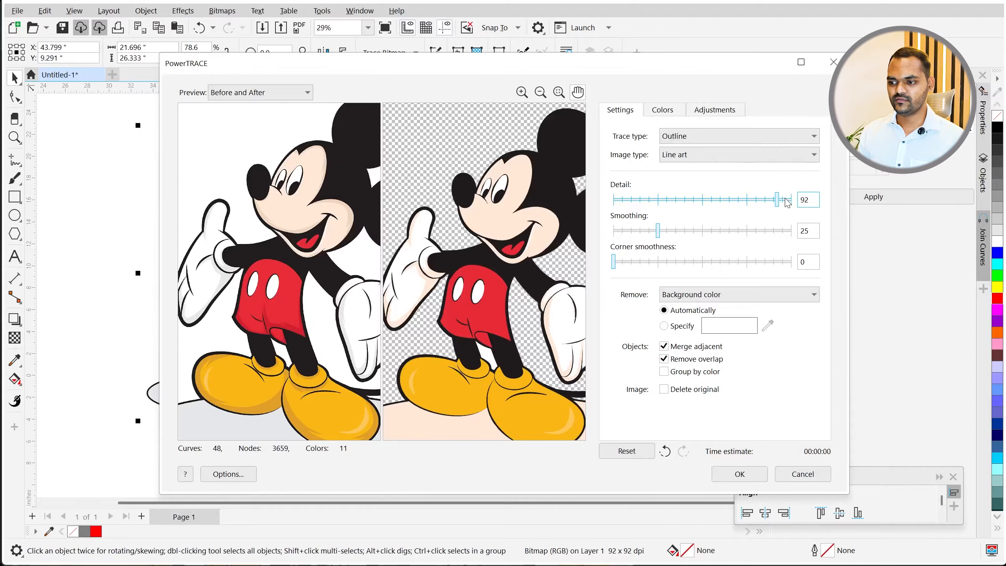
left_click(786, 199)
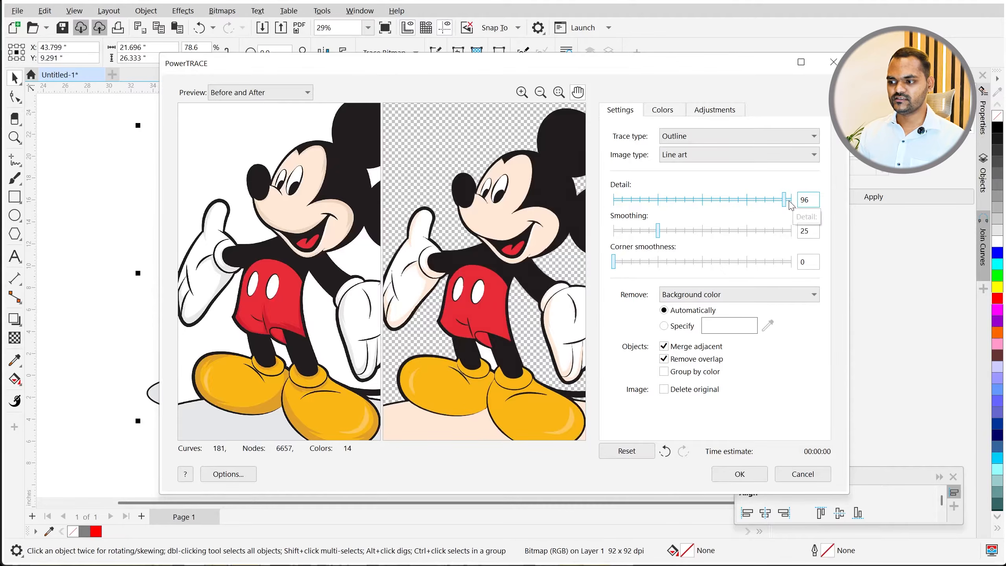
left_click(790, 200)
left_click_drag(795, 200, 792, 203)
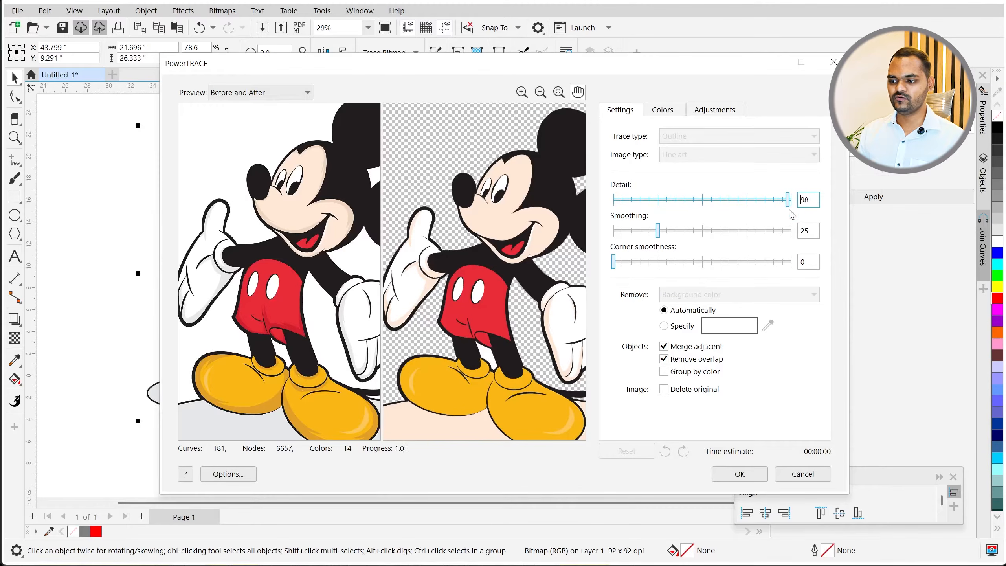
Step: Compare the glove shading, shorts and full figure between the original and the traced preview
scroll(549, 339, "up", 1)
left_click_drag(554, 352, 494, 315)
scroll(448, 377, "up", 1)
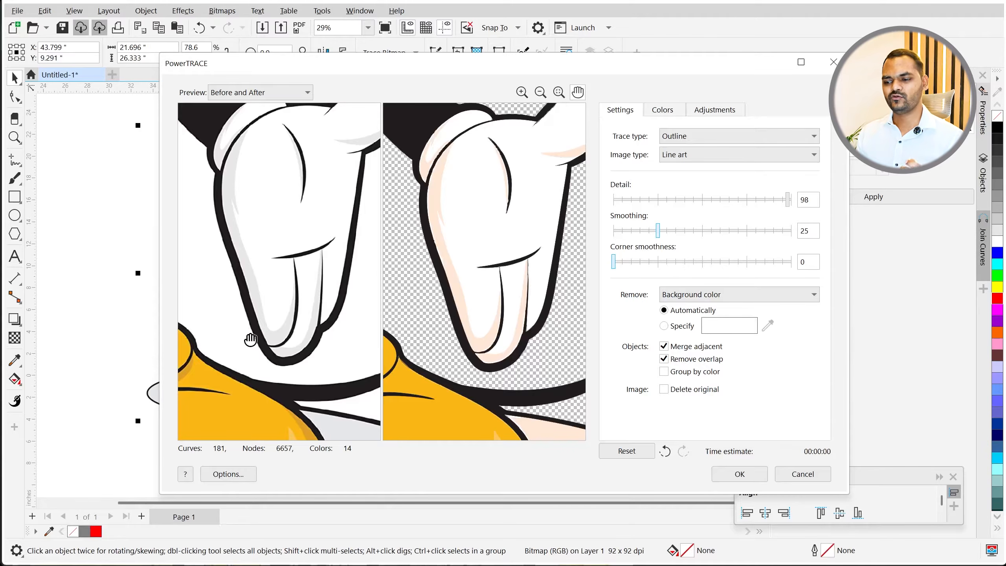
scroll(454, 329, "down", 2)
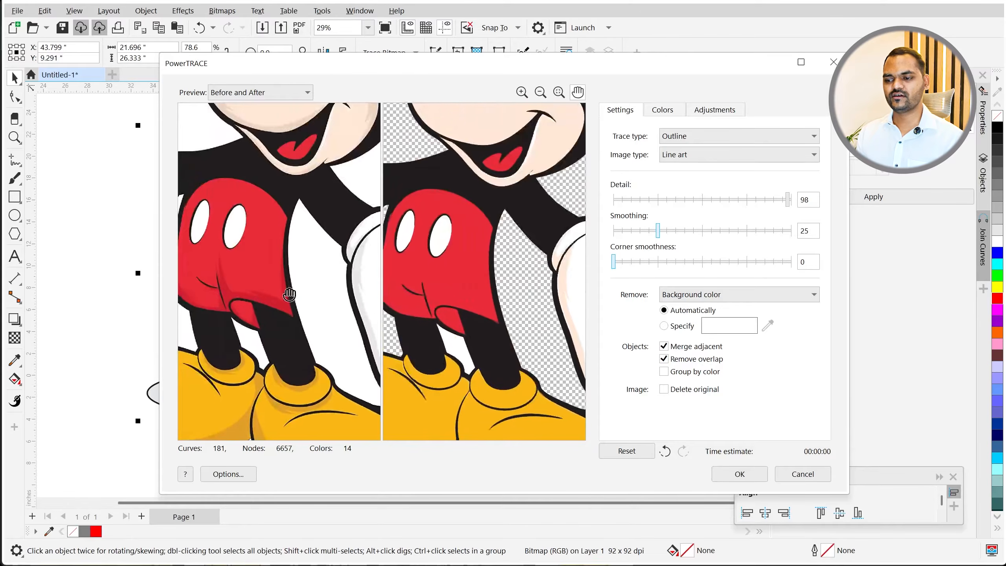
scroll(353, 266, "down", 1)
scroll(284, 311, "down", 2)
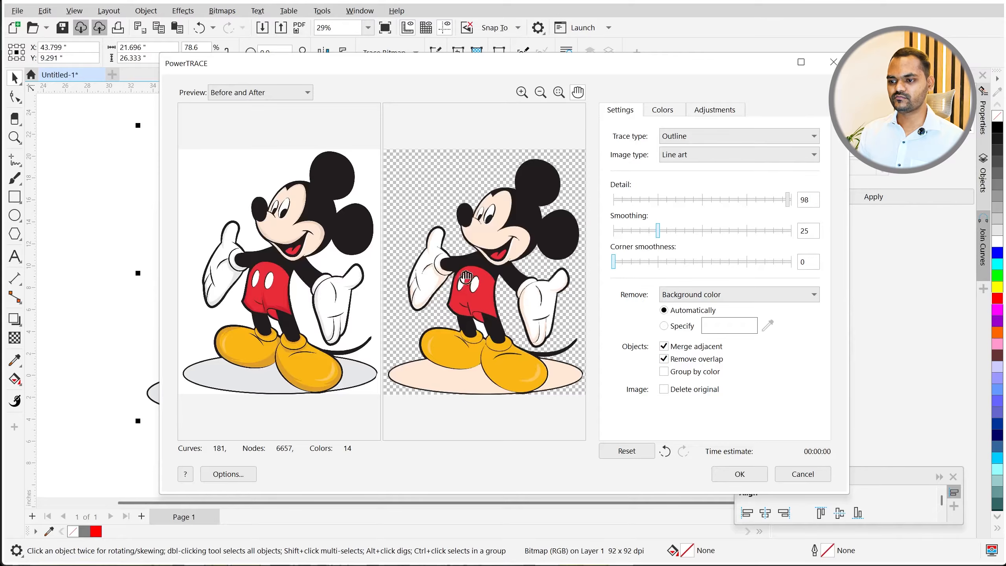
scroll(323, 299, "up", 1)
left_click_drag(321, 302, 297, 297)
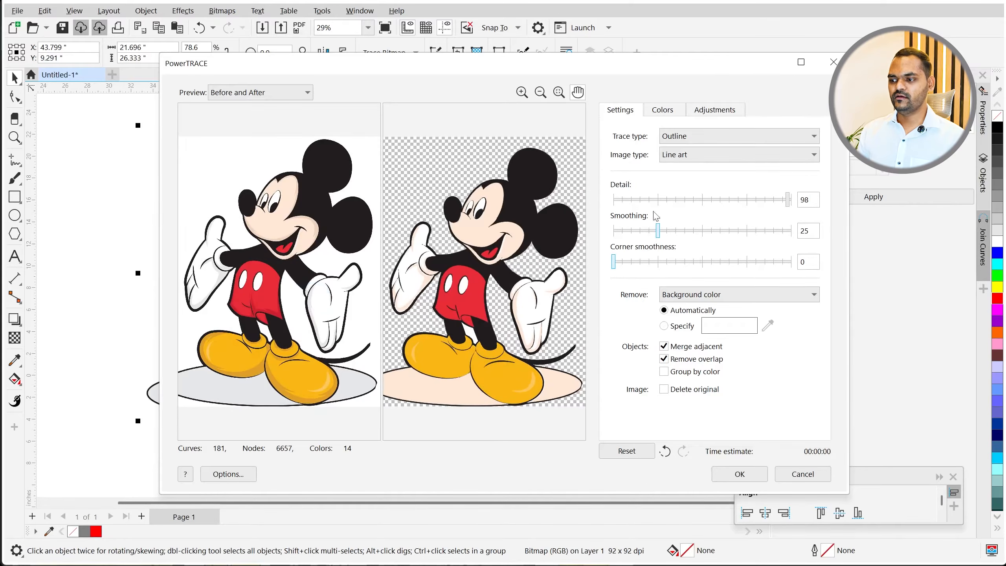
Step: Set the trace Detail to 83 and the Smoothing to 54
left_click(764, 199)
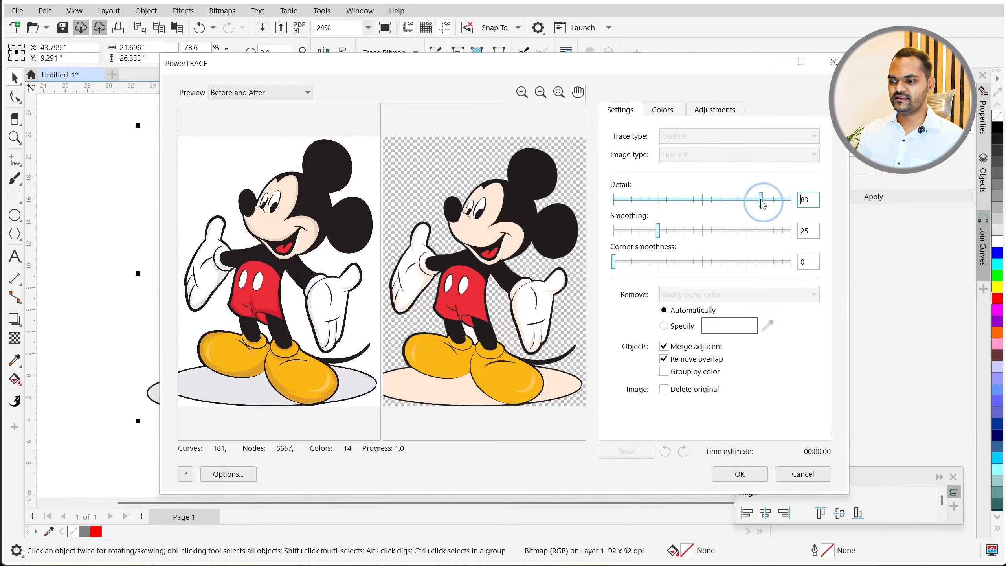
left_click(631, 233)
left_click(709, 232)
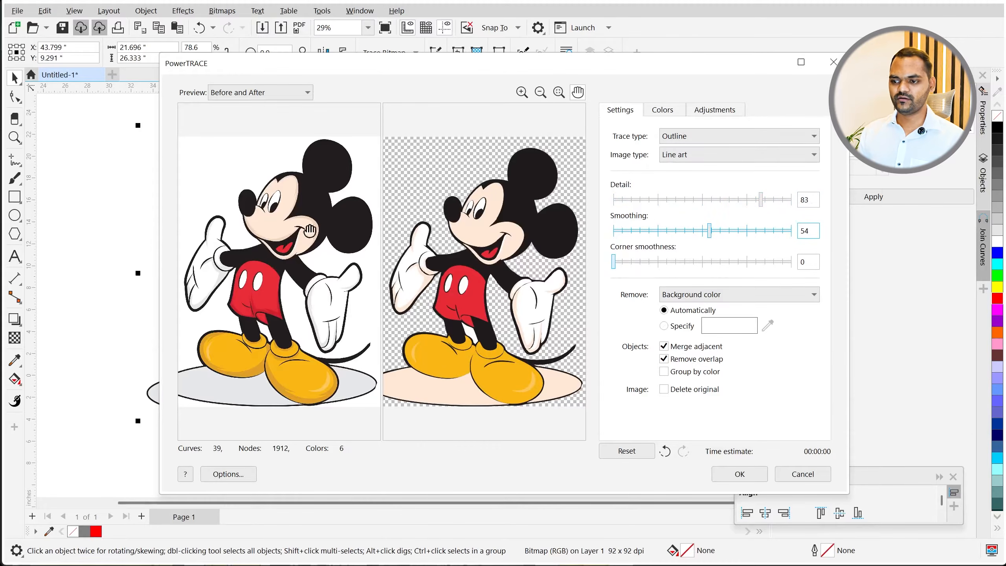
Step: Examine the outlines of the shorts, legs and open glove in the smoothed trace preview
scroll(273, 285, "up", 3)
left_click_drag(295, 307, 299, 323)
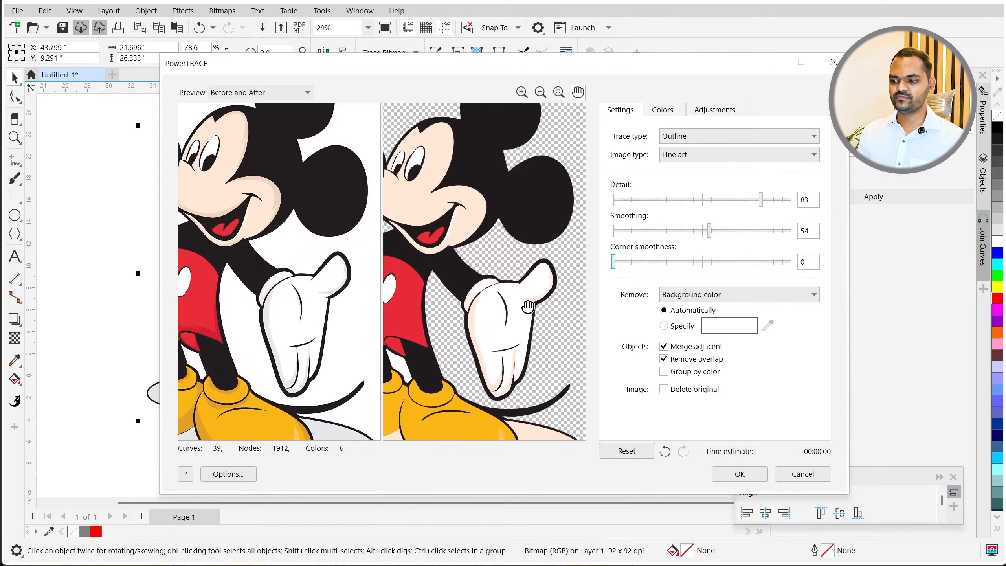
scroll(530, 305, "up", 5)
scroll(445, 317, "down", 3)
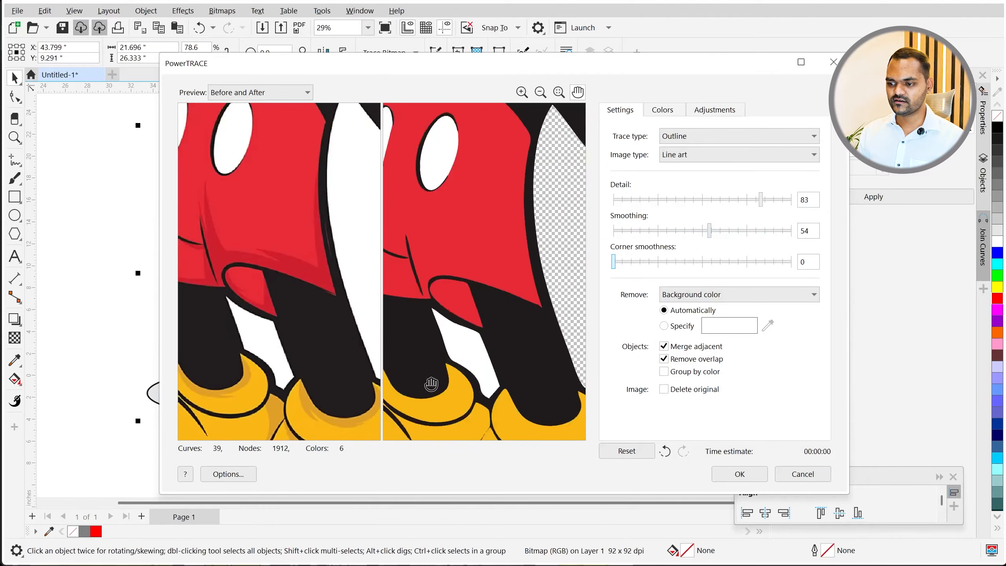
scroll(333, 411, "up", 4)
left_click_drag(472, 306, 498, 329)
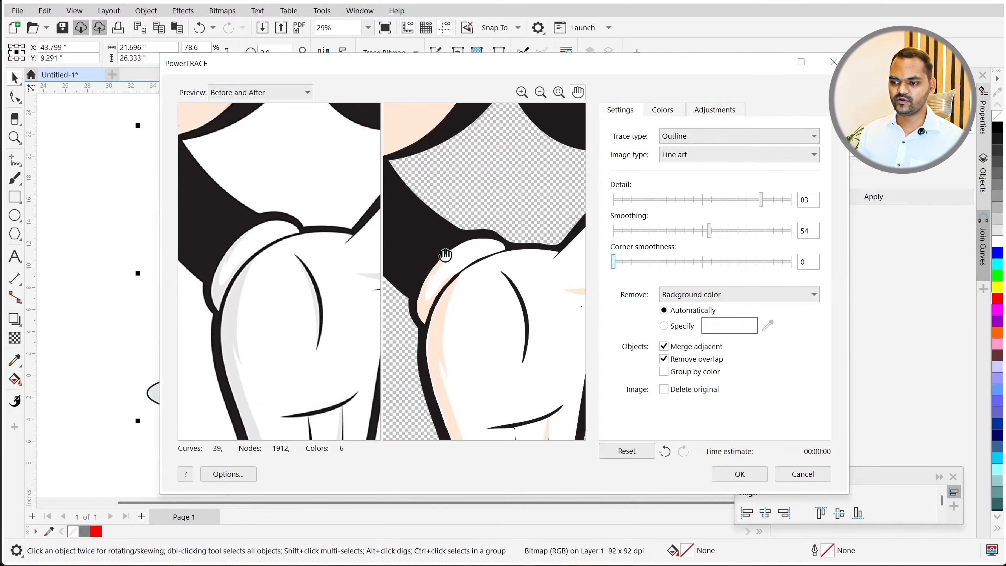
Step: Lower the trace Smoothing to 6 with the open glove in view
left_click_drag(449, 420, 445, 390)
left_click_drag(646, 235, 634, 233)
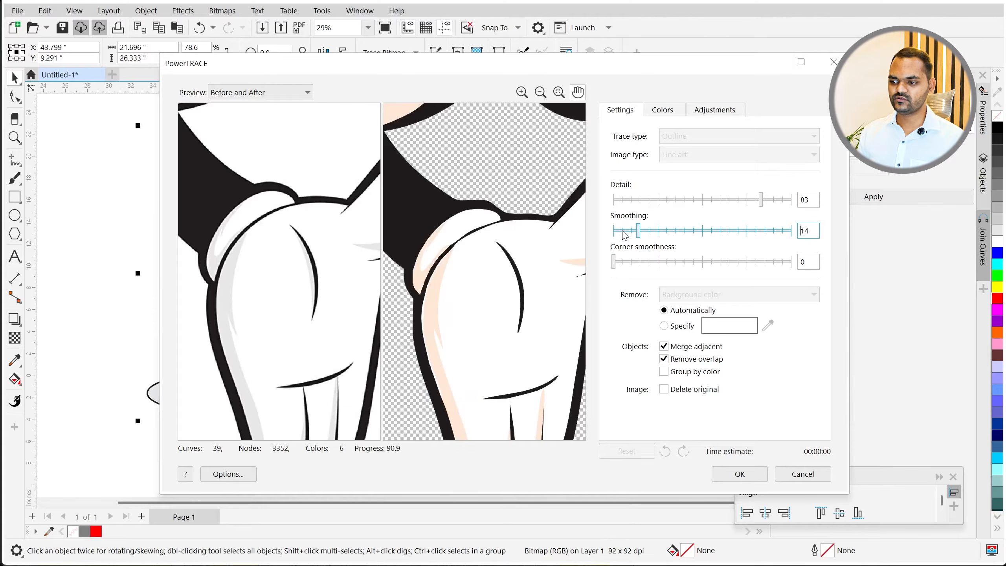
left_click(624, 233)
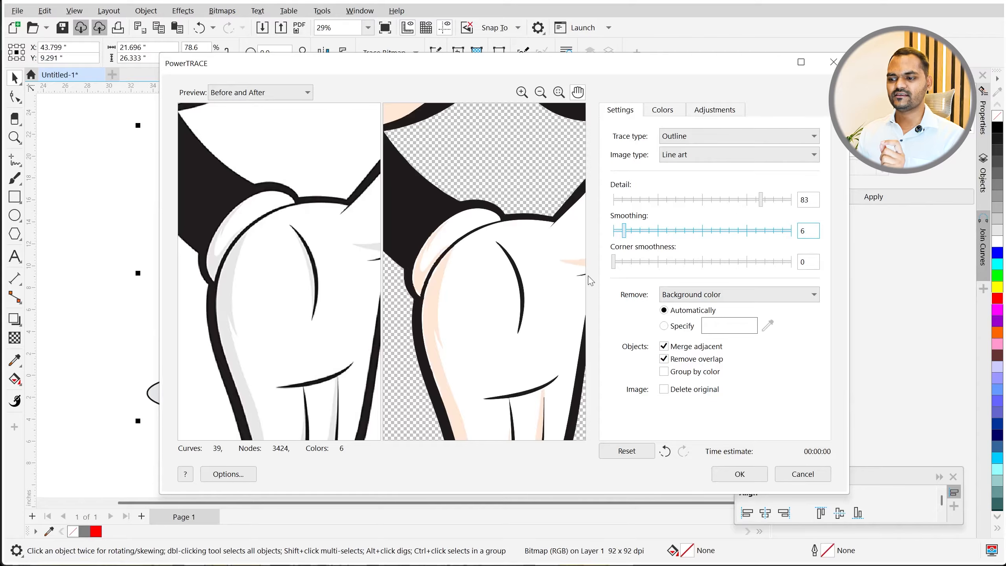
Step: Raise the trace Smoothing to 94 and compare the glove's traced outline with the original
left_click(765, 234)
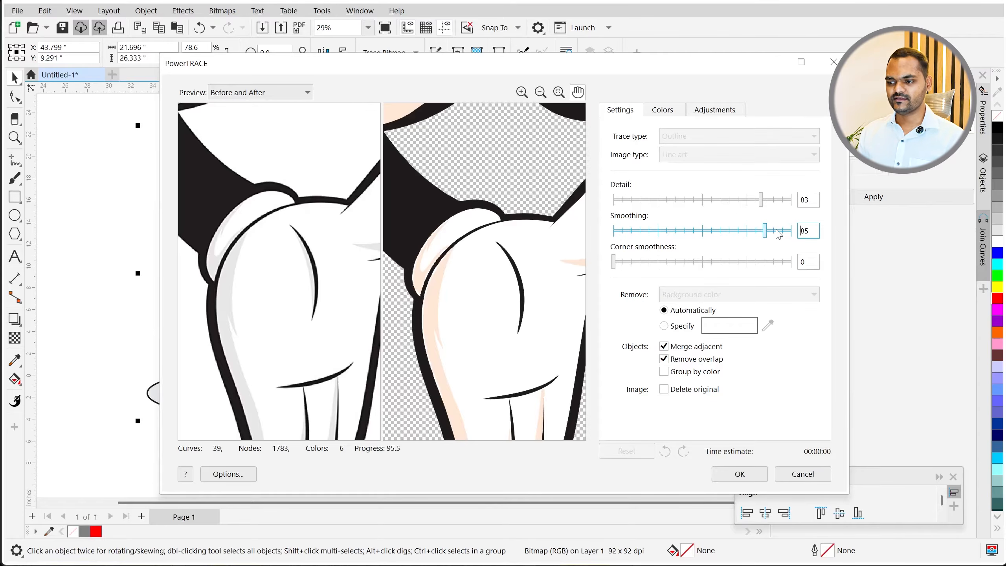
left_click(781, 232)
mouse_move(449, 272)
left_mouse_down()
mouse_move(471, 261)
mouse_move(504, 311)
mouse_move(534, 288)
mouse_move(499, 279)
left_mouse_up()
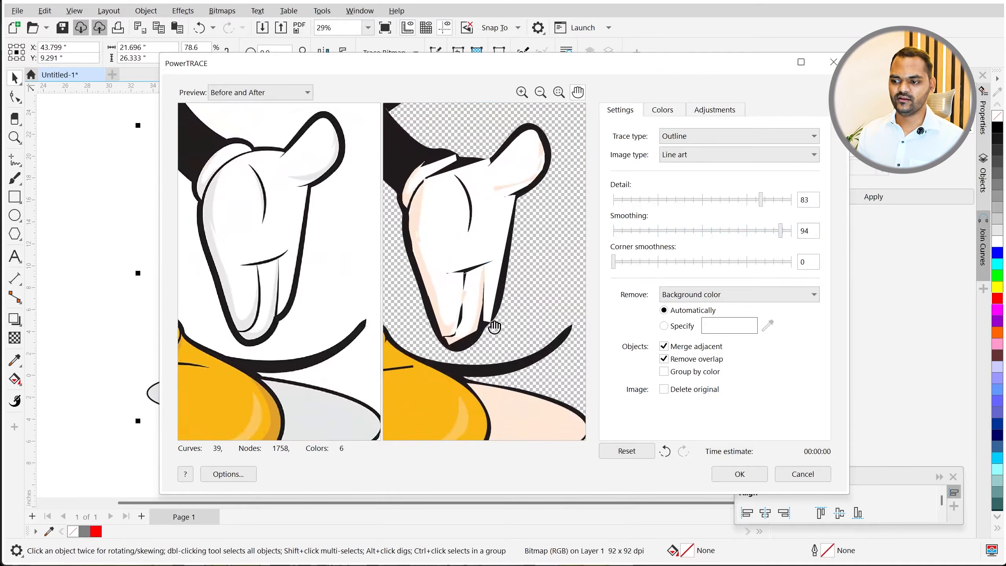
left_click_drag(454, 336, 469, 344)
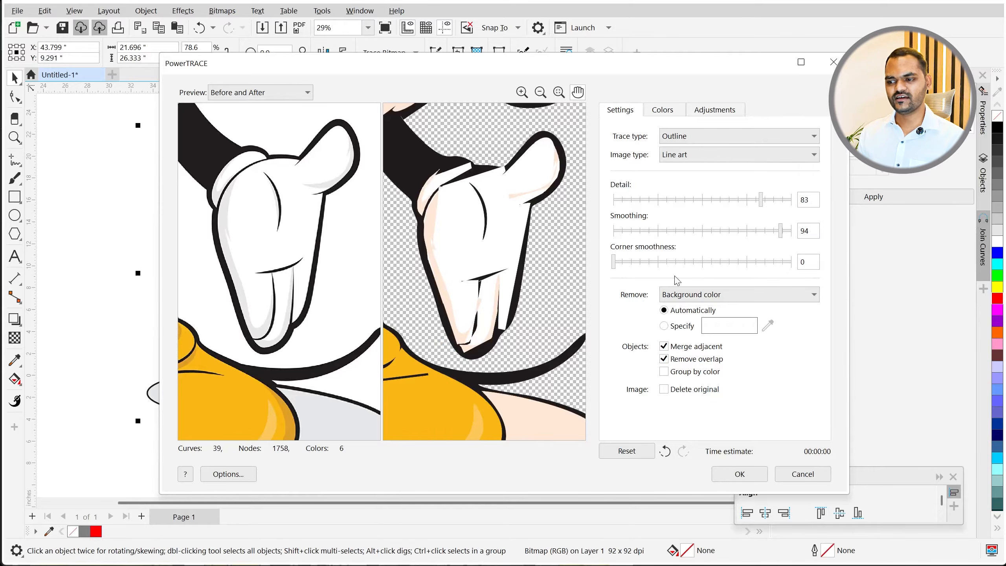
Step: Set the trace Smoothing to 57 and the Corner smoothness to 45, checking the open glove's outline
left_click_drag(728, 231, 707, 233)
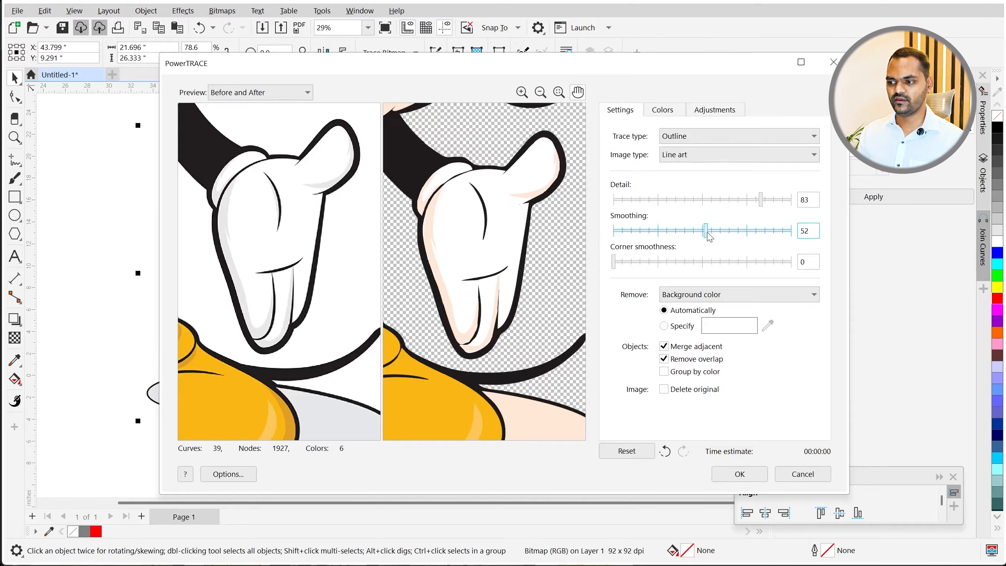
left_click(717, 232)
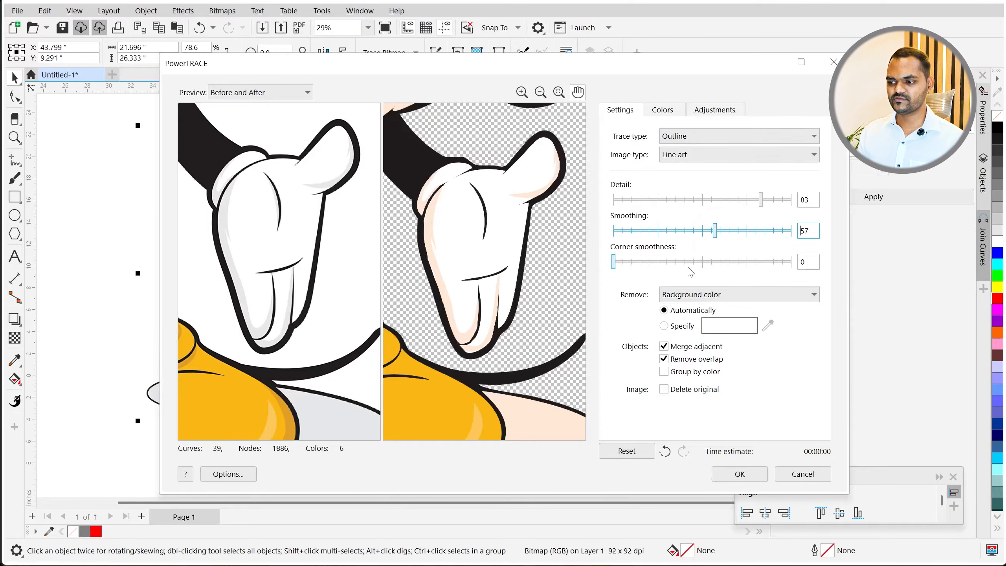
left_click_drag(647, 267, 695, 265)
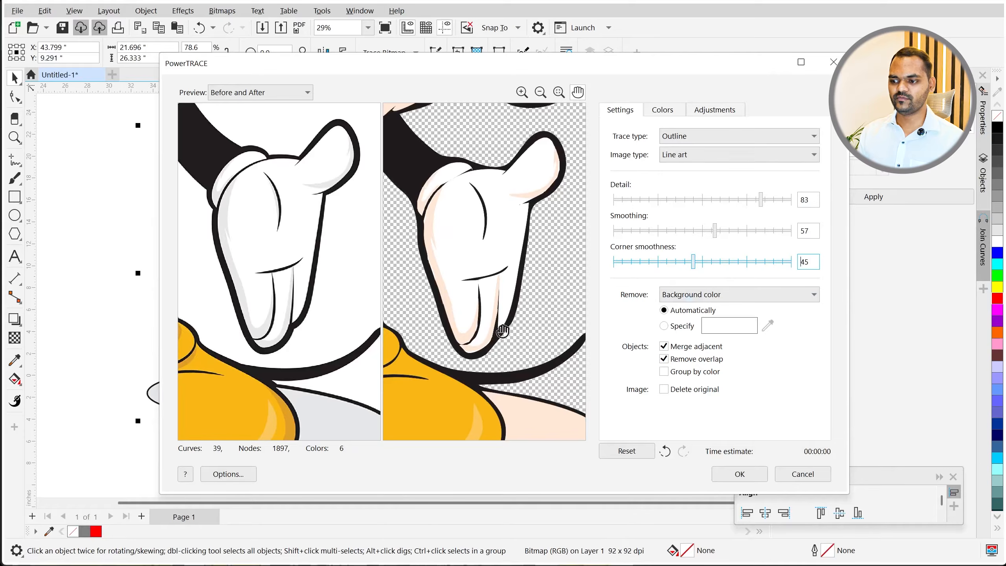
scroll(497, 337, "down", 5)
scroll(500, 343, "up", 5)
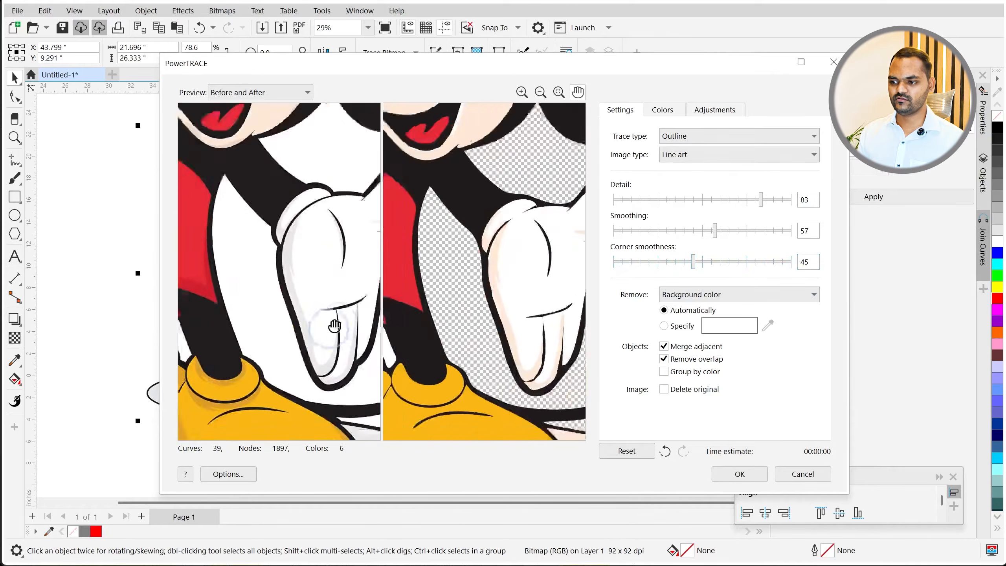
Step: Test low and high Corner smoothness values on the open glove, including 89, 25 and 75
left_click(624, 262)
left_click(773, 262)
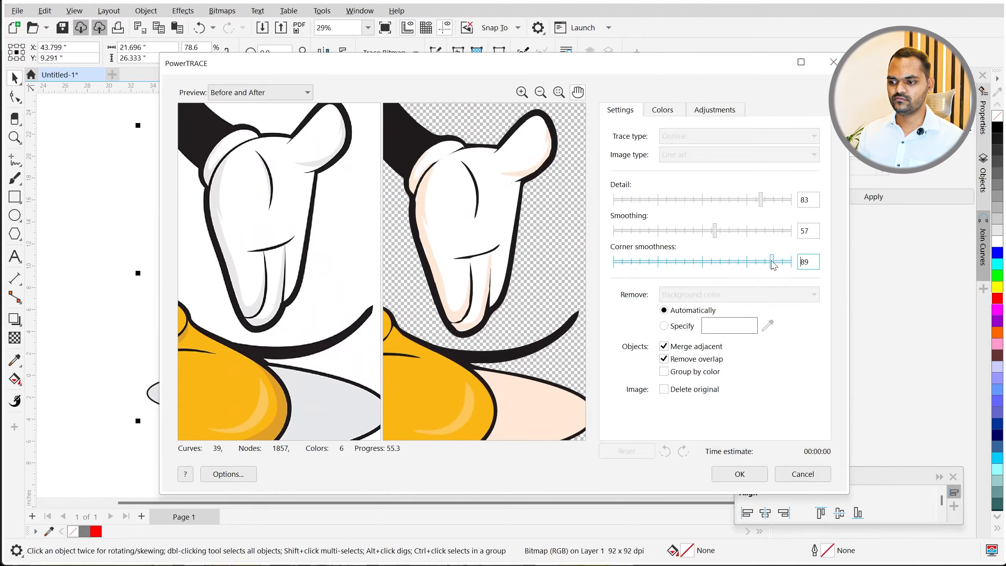
left_click(720, 263)
left_click(685, 263)
left_click(659, 262)
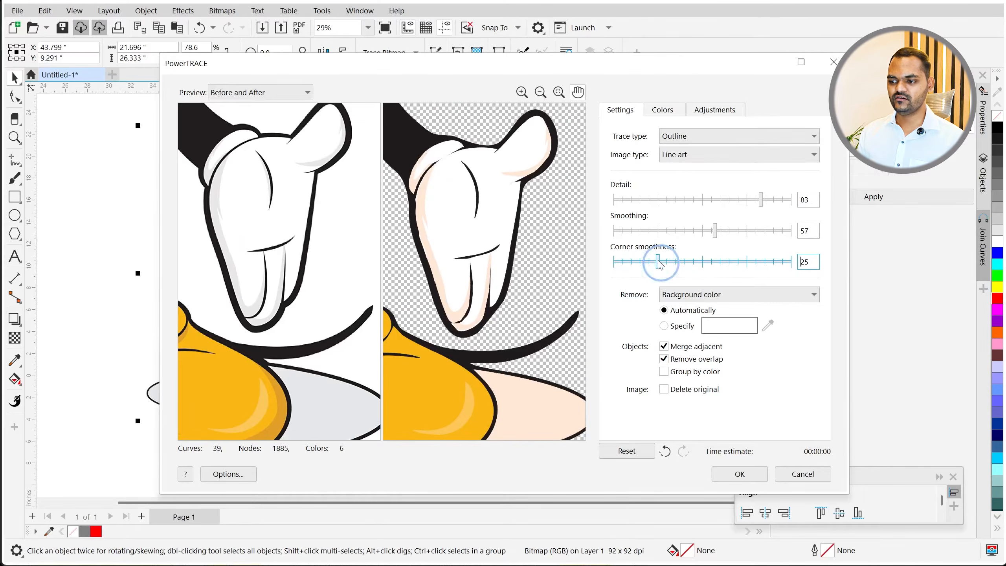
left_click(723, 263)
left_click(752, 263)
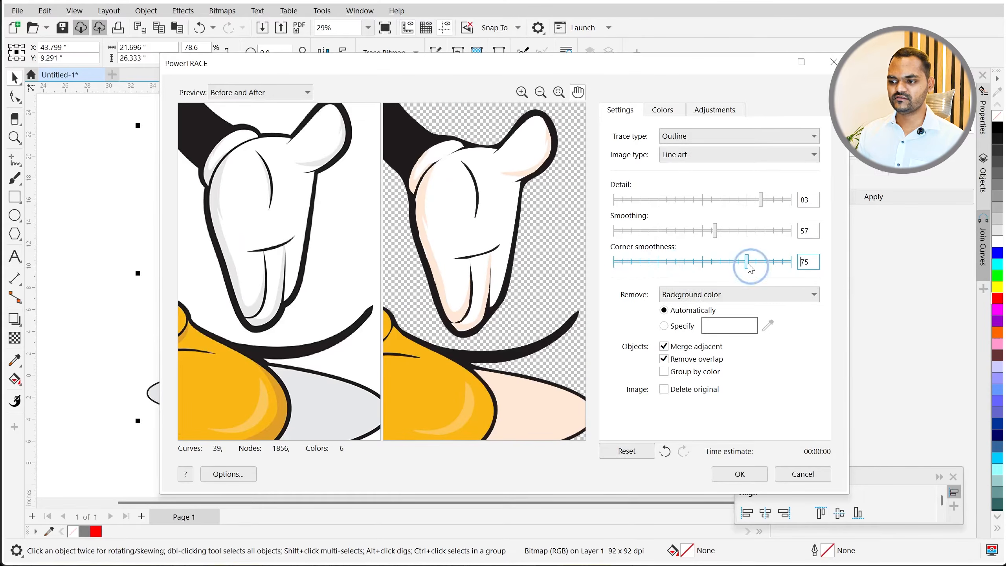
left_click(775, 262)
Step: Set the Corner smoothness to 9 and check the whole traced figure
left_click(633, 263)
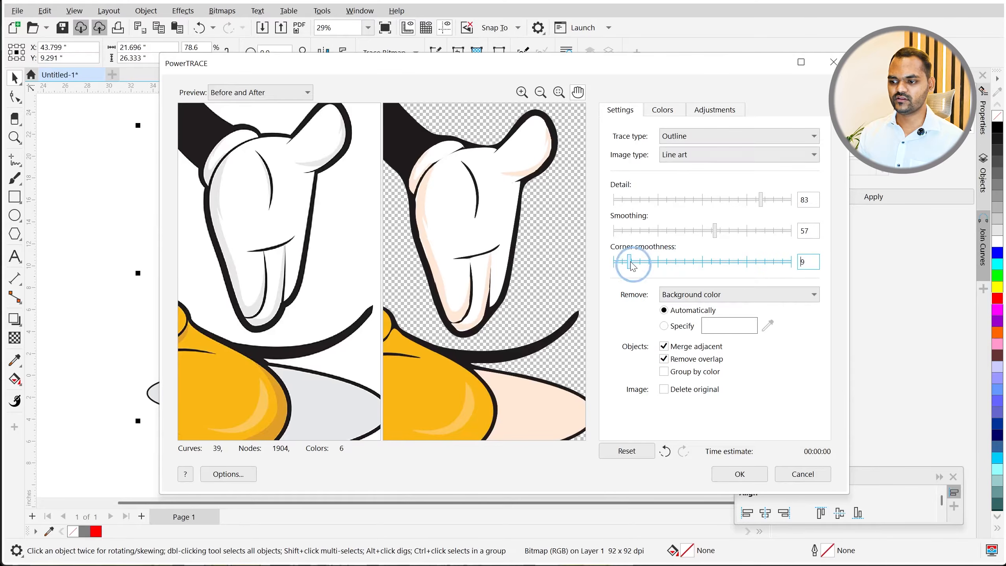
scroll(411, 299, "down", 2)
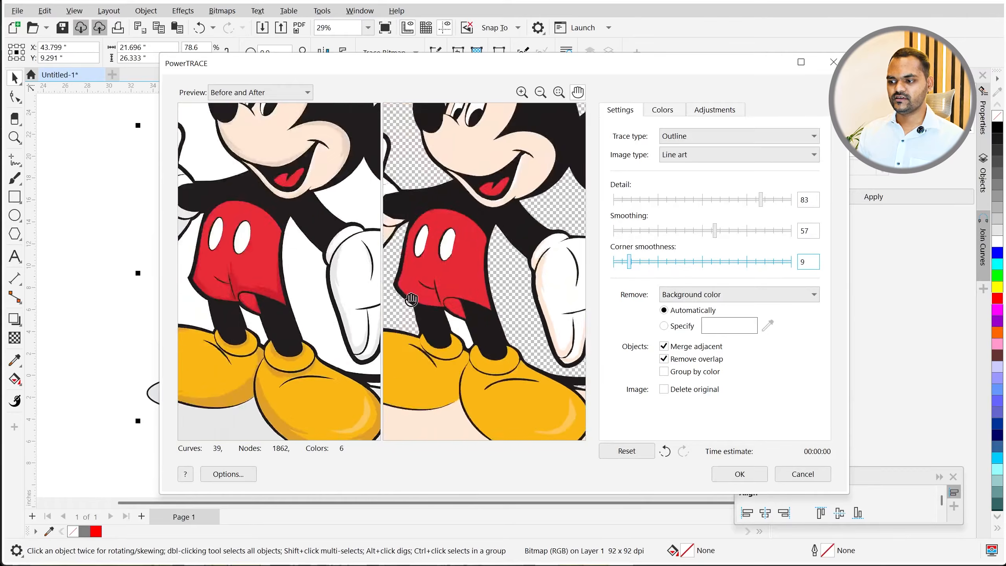
scroll(411, 299, "down", 3)
left_click(481, 308)
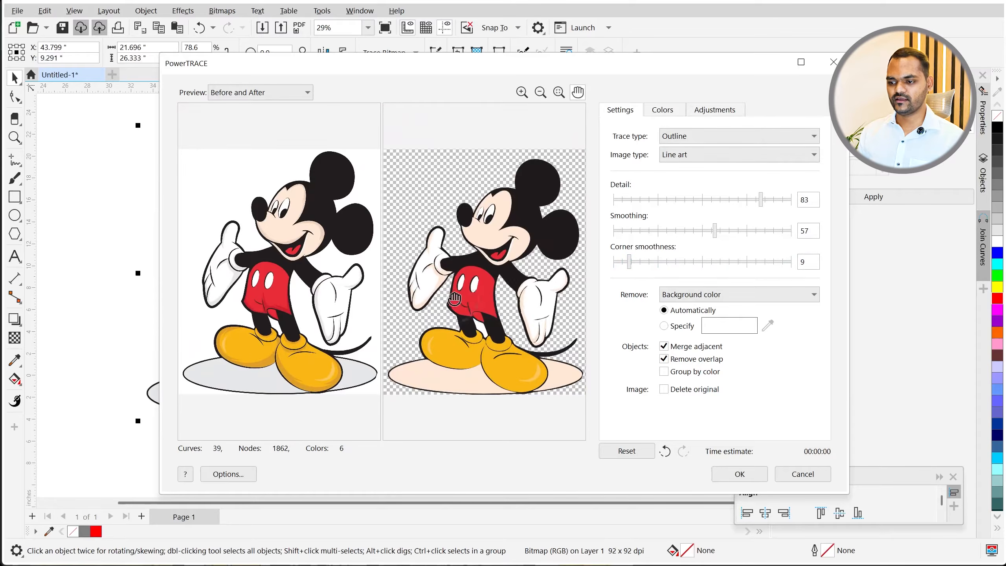
Step: Switch the trace's color removal to Color from entire image
left_click(681, 297)
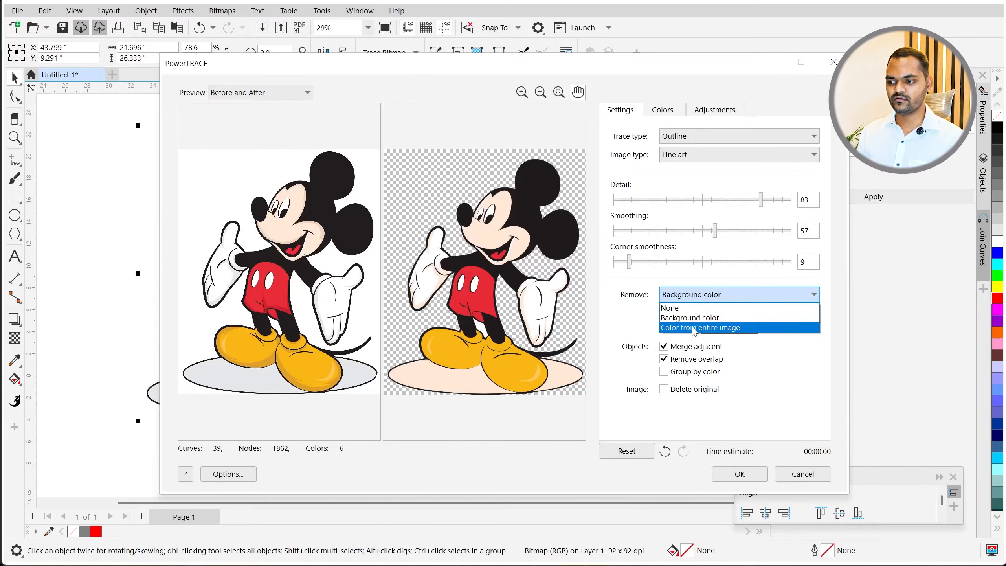
left_click(680, 320)
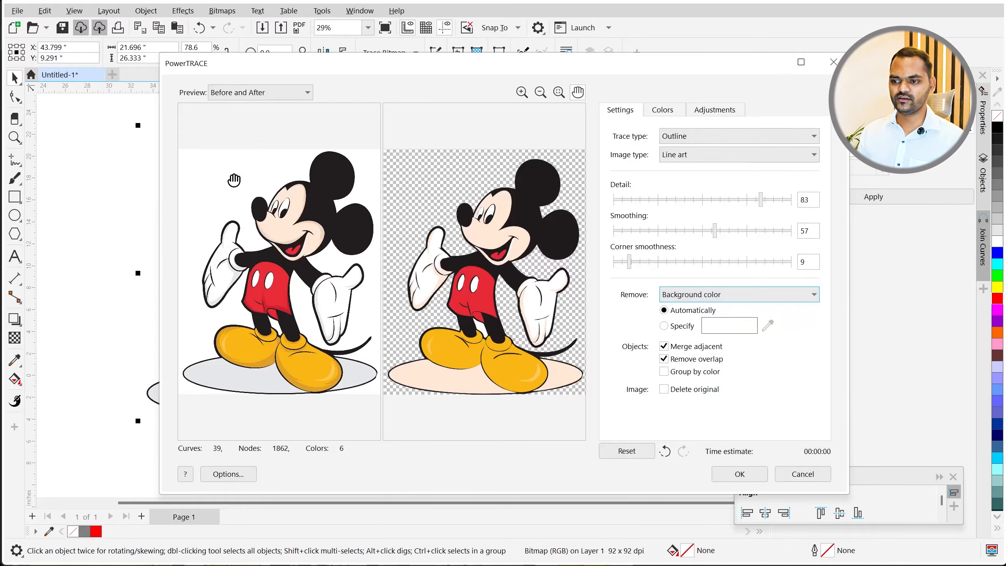
left_click(696, 297)
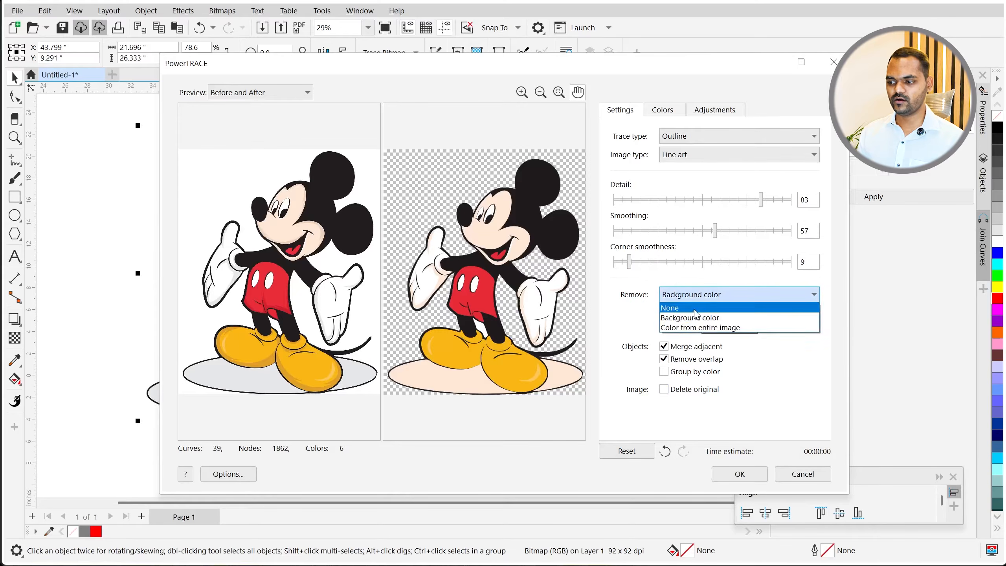
left_click(696, 328)
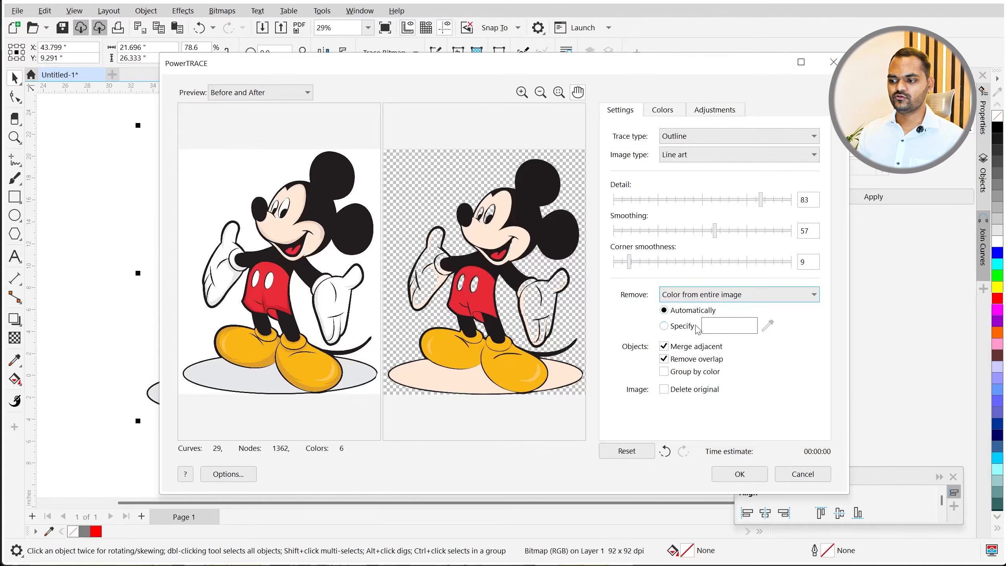
Step: Specify the removal color by sampling the original's yellow shoe, the red shorts and finally the white background
left_click(665, 325)
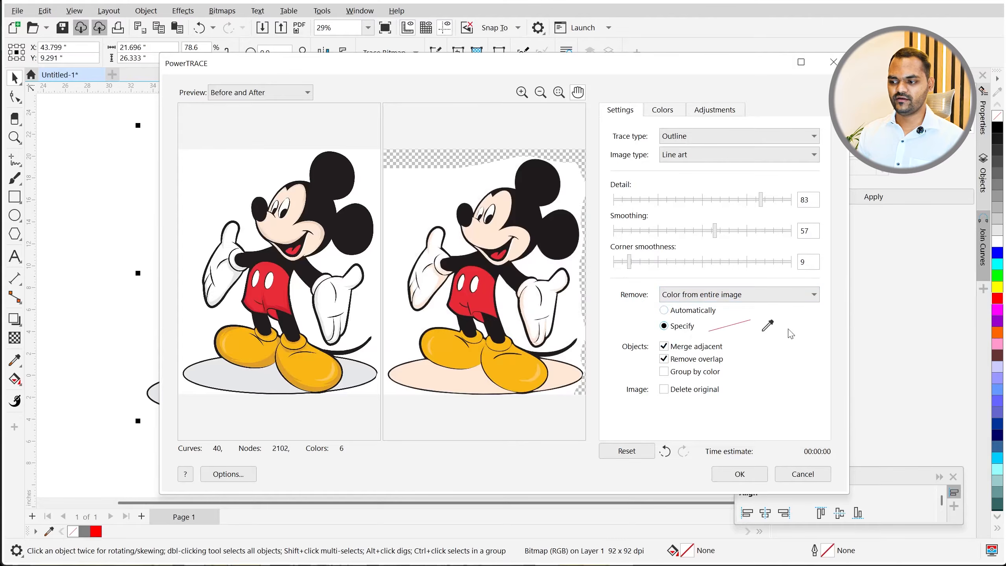
left_click(767, 325)
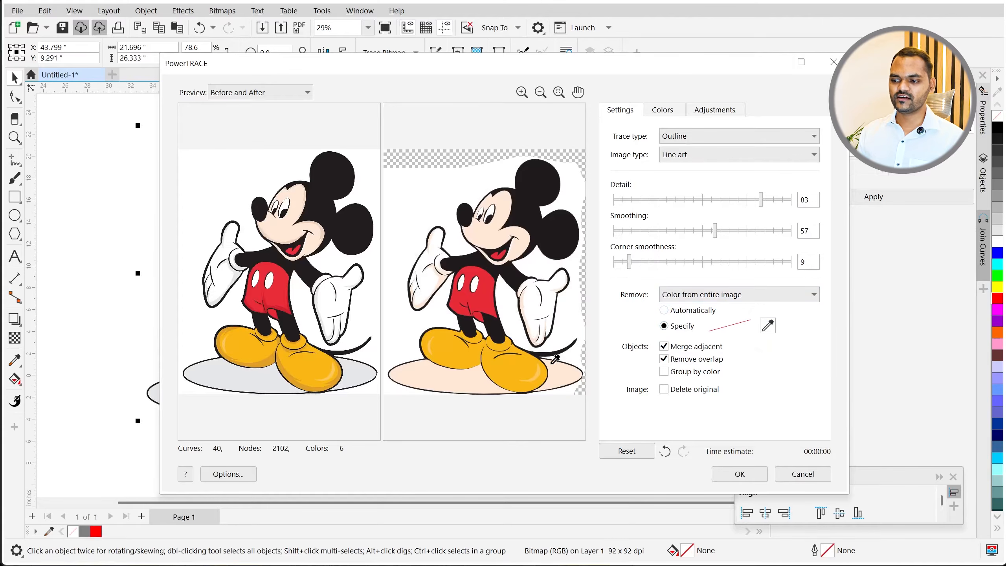
left_click(310, 362)
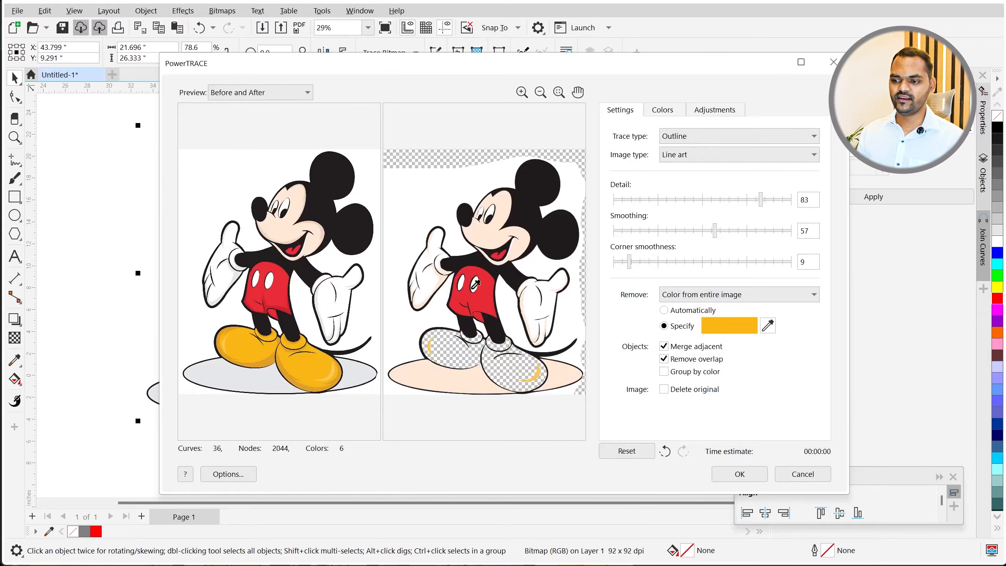
left_click(284, 288)
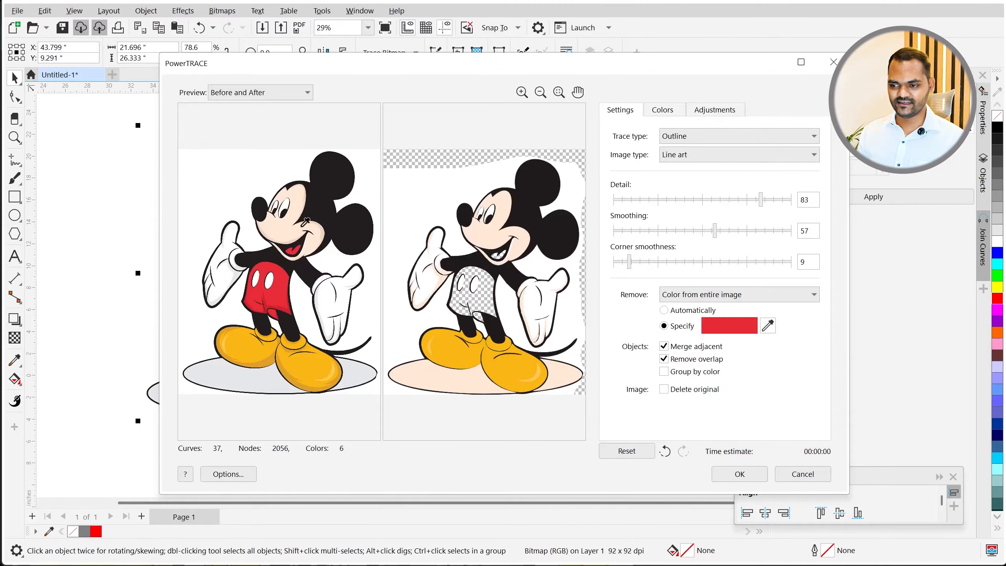
left_click(230, 176)
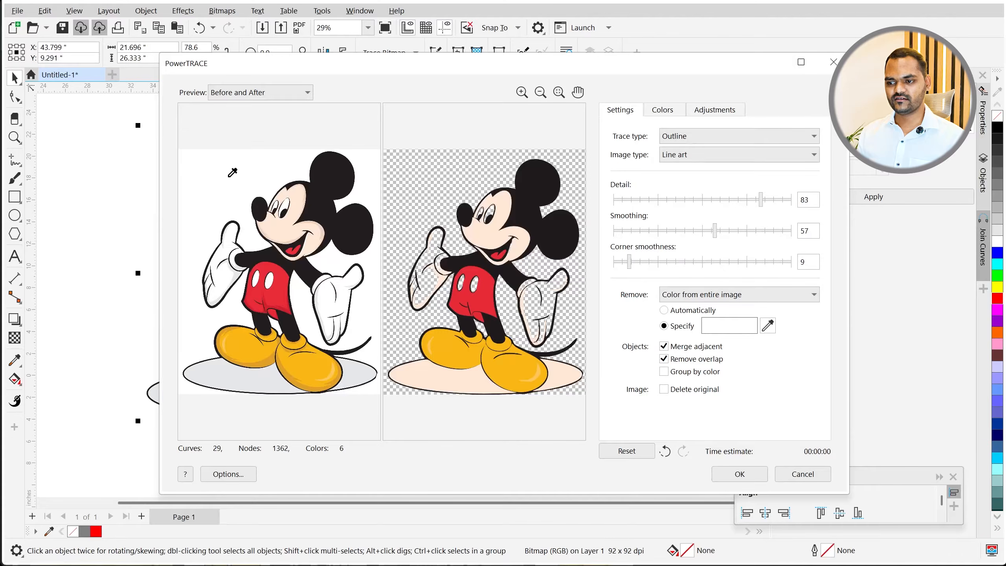
Step: Limit the color removal to Background color and accept the trace
left_click(693, 297)
left_click(689, 318)
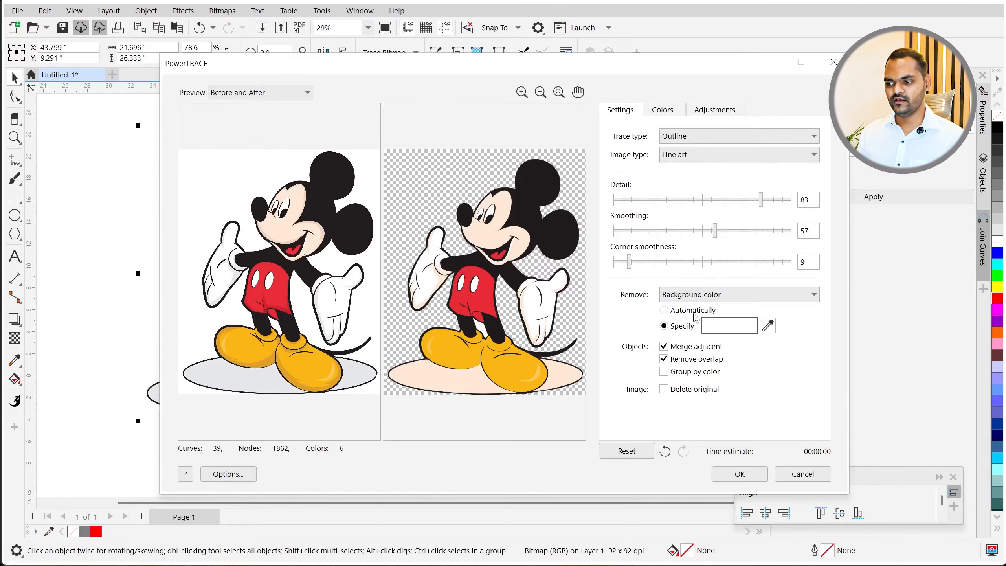
left_click(739, 475)
Step: Move the traced vector figure to the right of the original bitmap and deselect it
scroll(261, 362, "down", 4)
mouse_move(250, 330)
left_mouse_down()
mouse_move(368, 332)
mouse_move(354, 331)
left_mouse_up()
left_click(492, 395)
Step: Compare the edges of the traced vector's eyes and glove with the original bitmap's eyes at high magnification
scroll(323, 317, "up", 6)
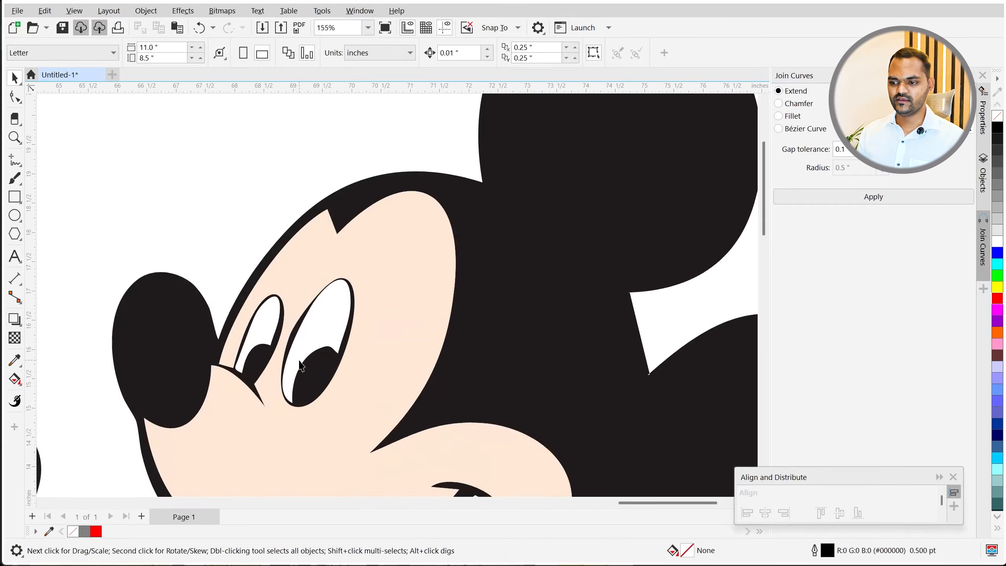
scroll(362, 352, "up", 7)
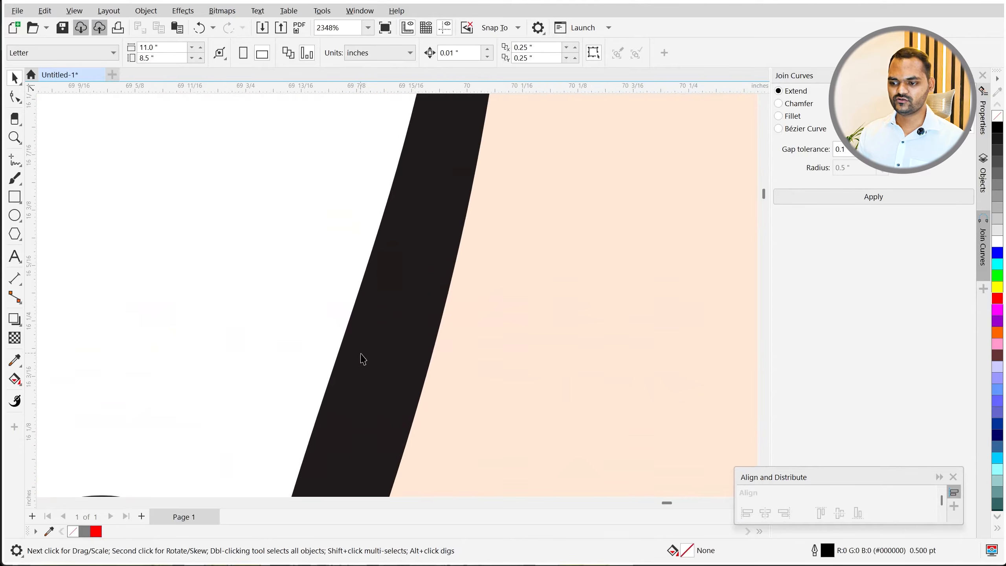
scroll(361, 355, "down", 10)
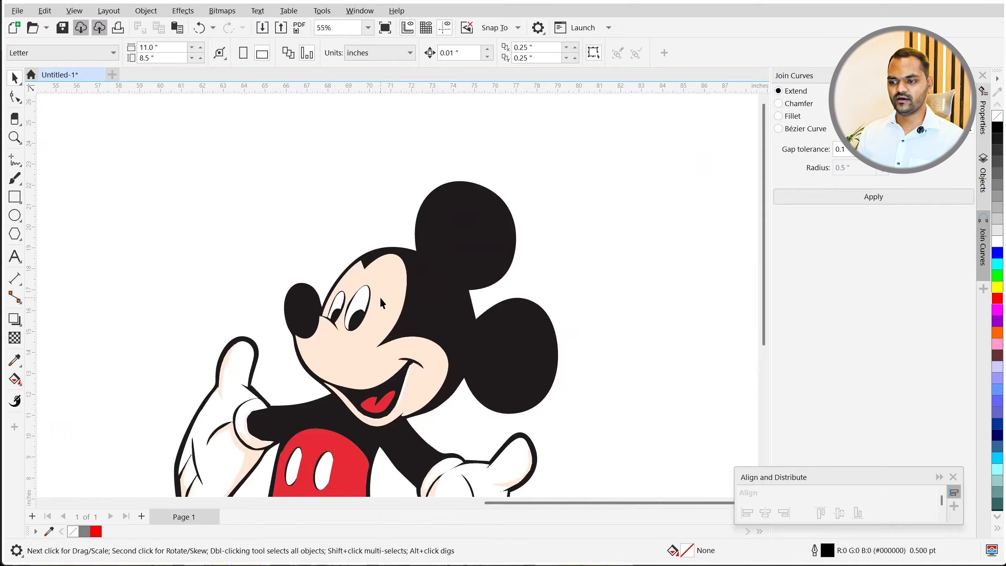
scroll(381, 303, "down", 2)
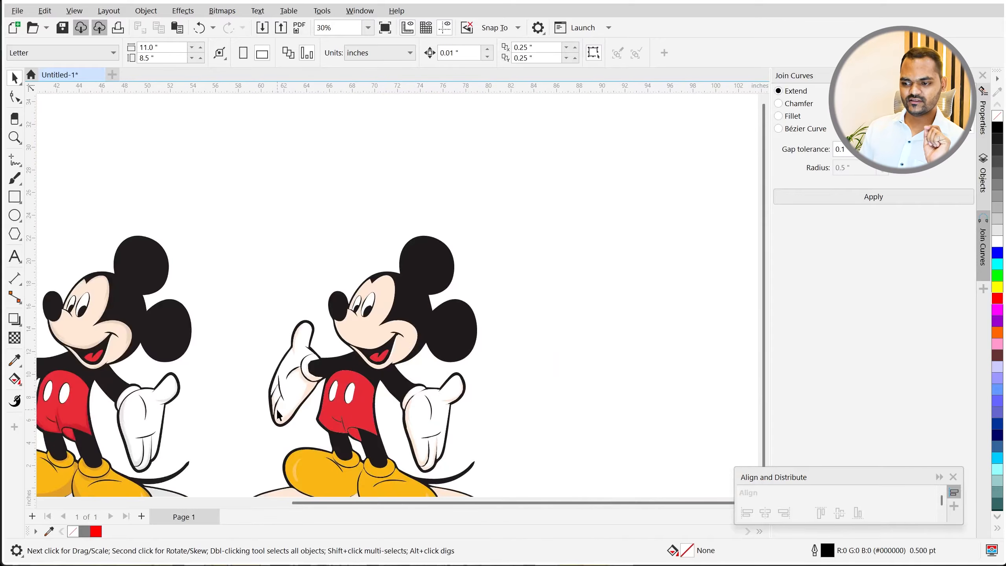
scroll(292, 367, "up", 3)
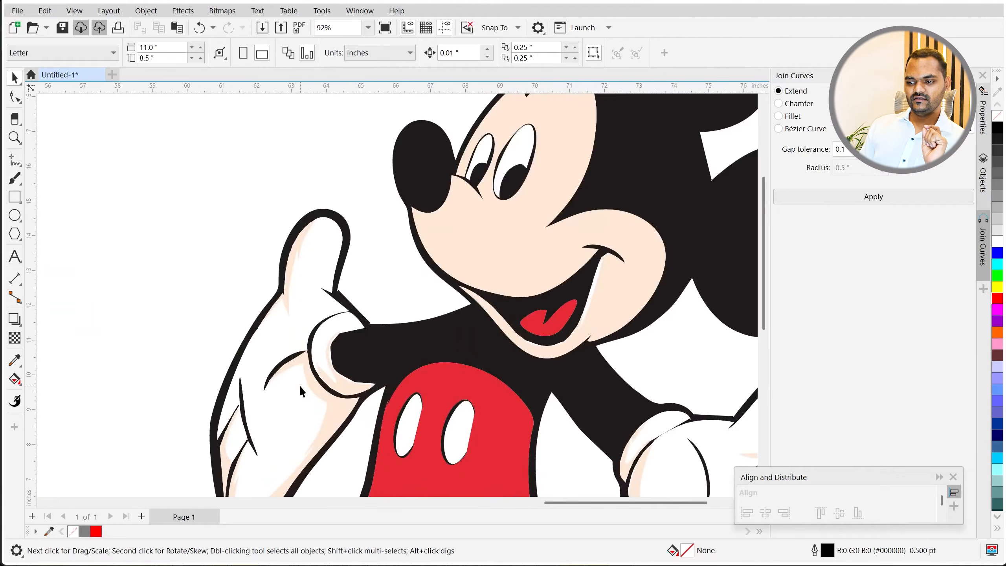
scroll(299, 385, "down", 2)
scroll(398, 294, "down", 3)
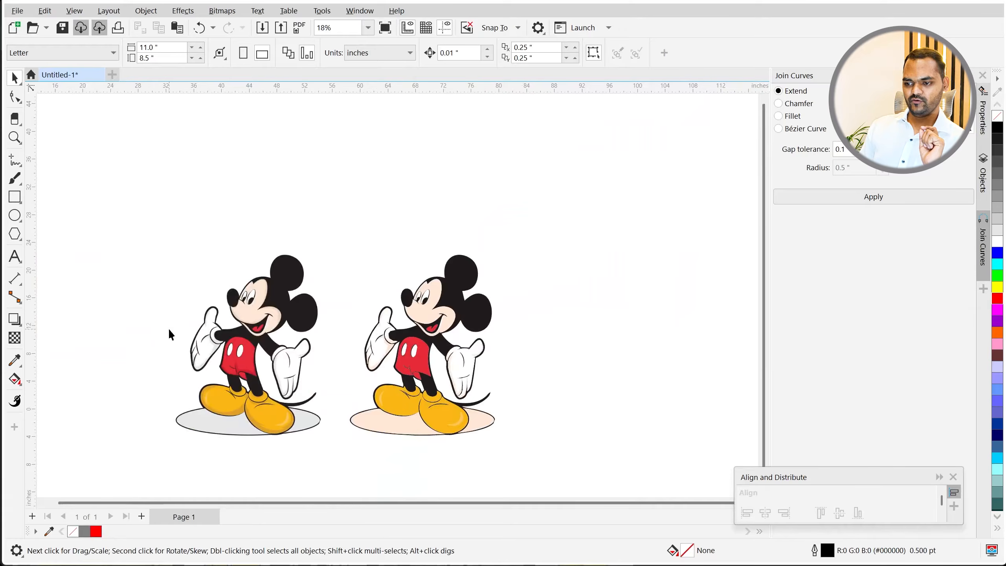
scroll(254, 288, "up", 8)
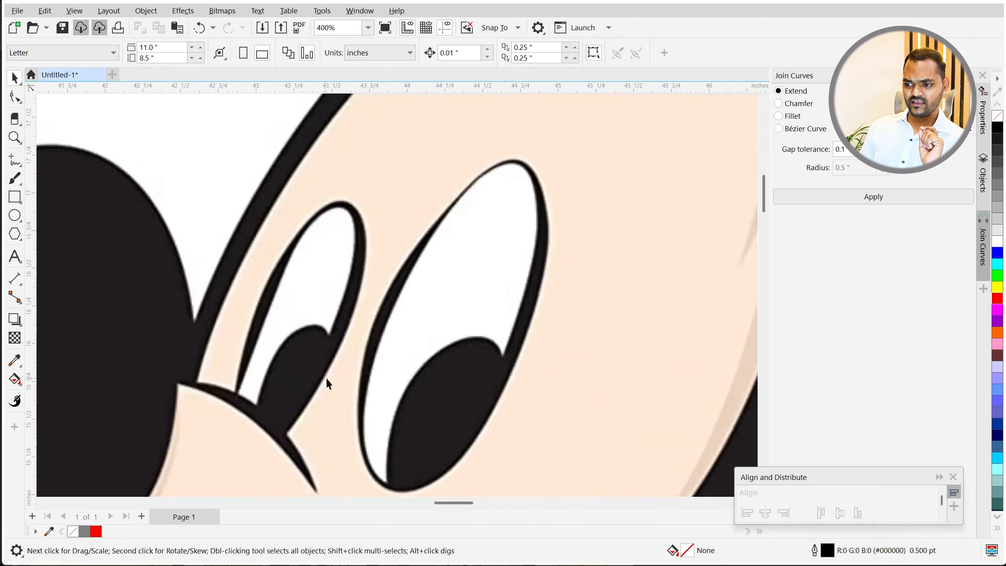
scroll(514, 386, "up", 3)
scroll(534, 370, "down", 3)
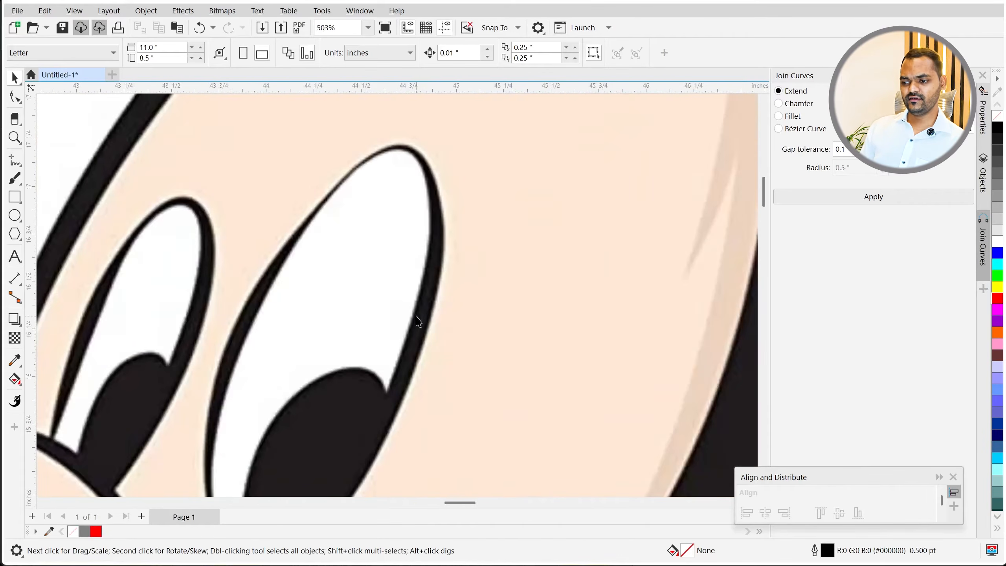
scroll(417, 301, "up", 2)
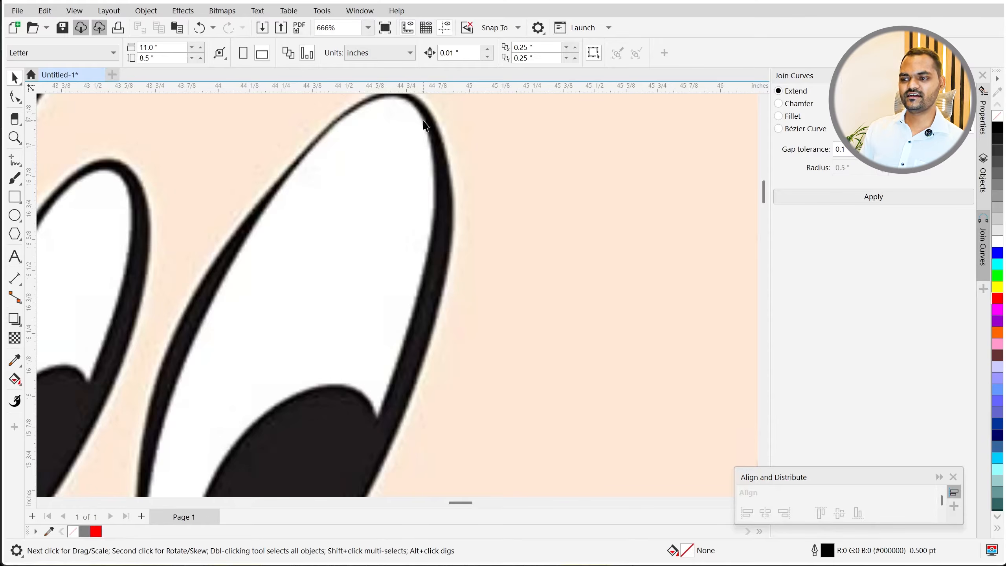
scroll(230, 341, "down", 10)
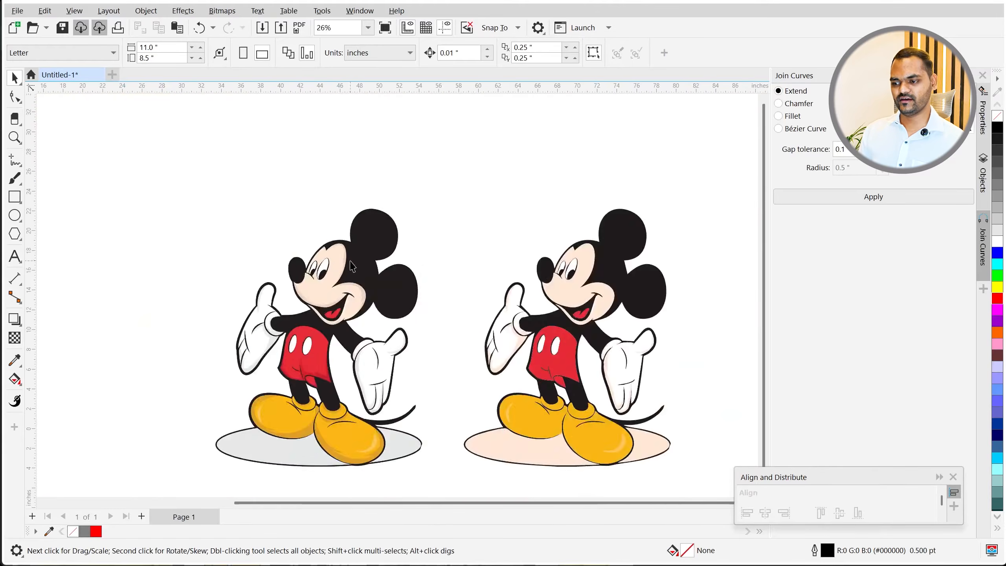
Step: Delete both the traced figure and the original Mickey Mouse bitmap from the drawing
left_click_drag(617, 386, 619, 386)
key("Delete")
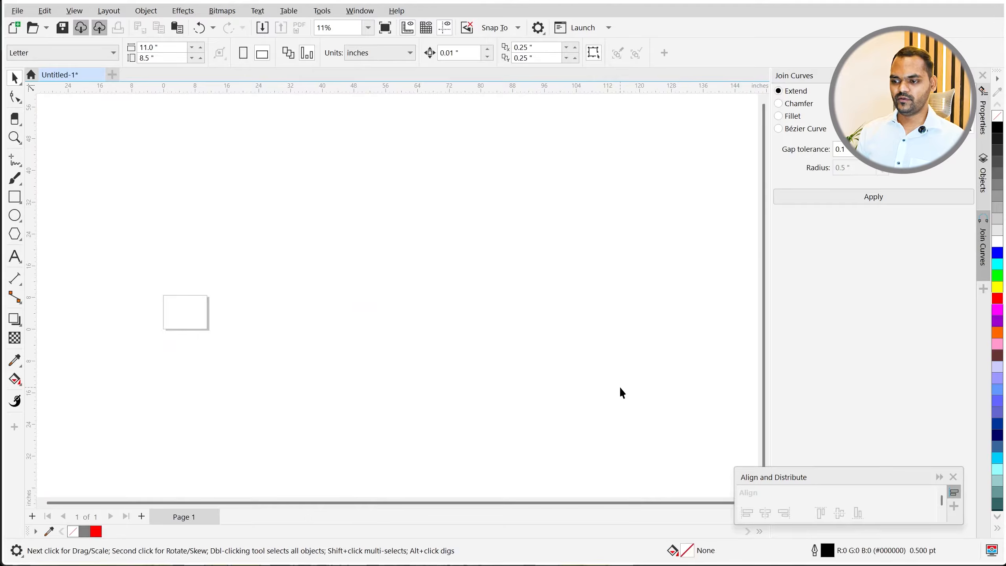
Step: Switch to the Day 06 logo design PDF in Chrome and go to the Design Exact Logo page
key("alt+Tab")
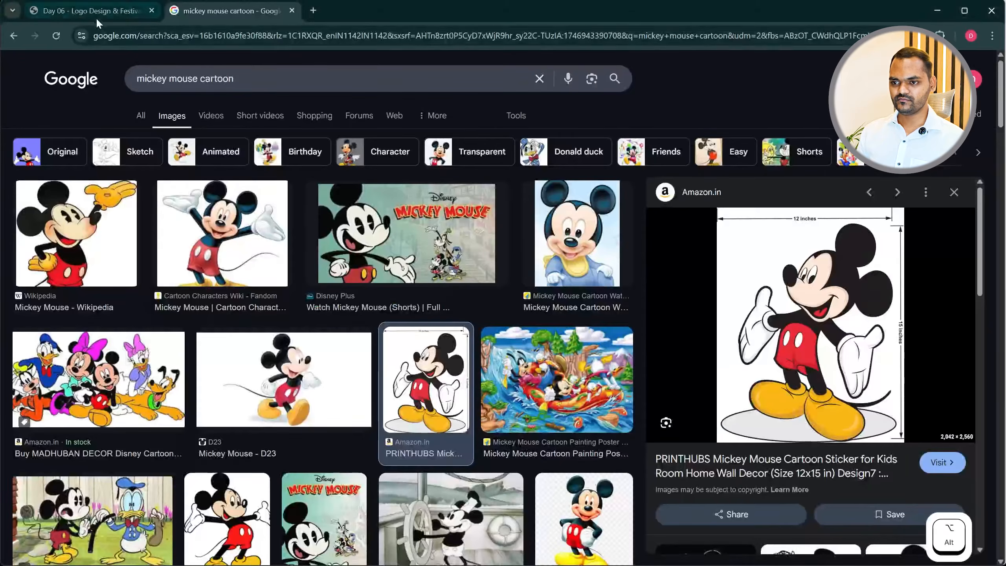
left_click(96, 15)
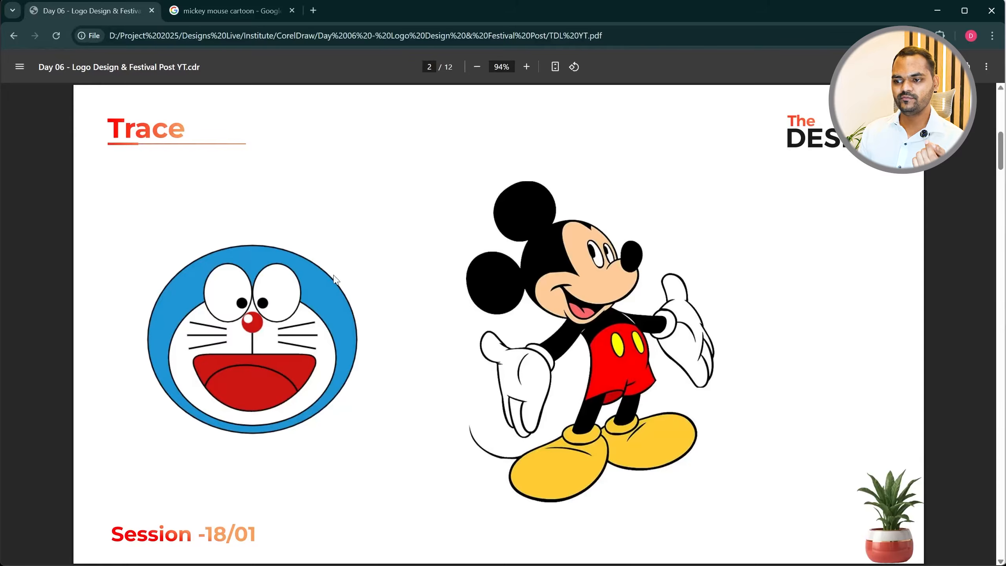
key("Right")
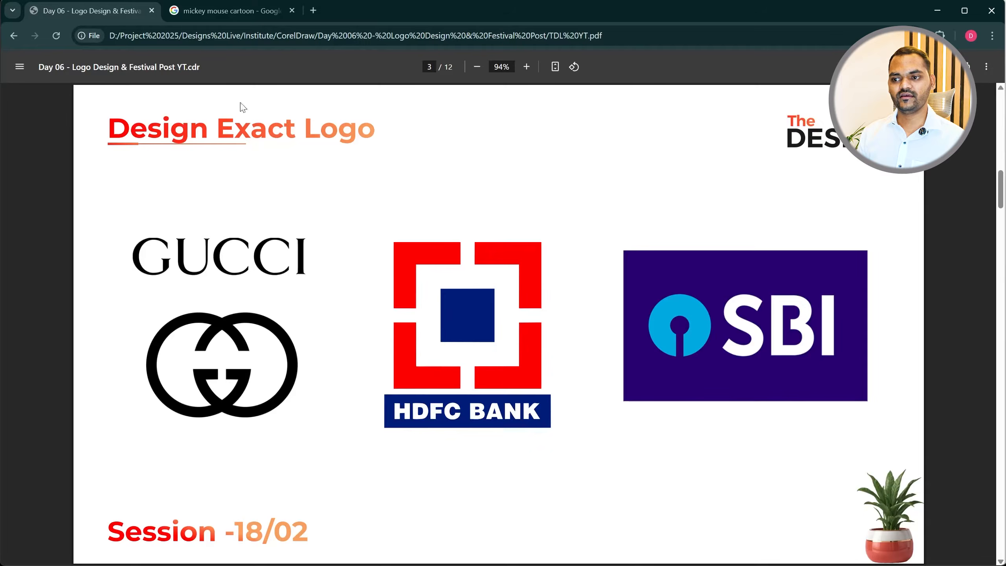
Step: Search Google Images for "sbi logo" in a new browser tab
left_click(313, 11)
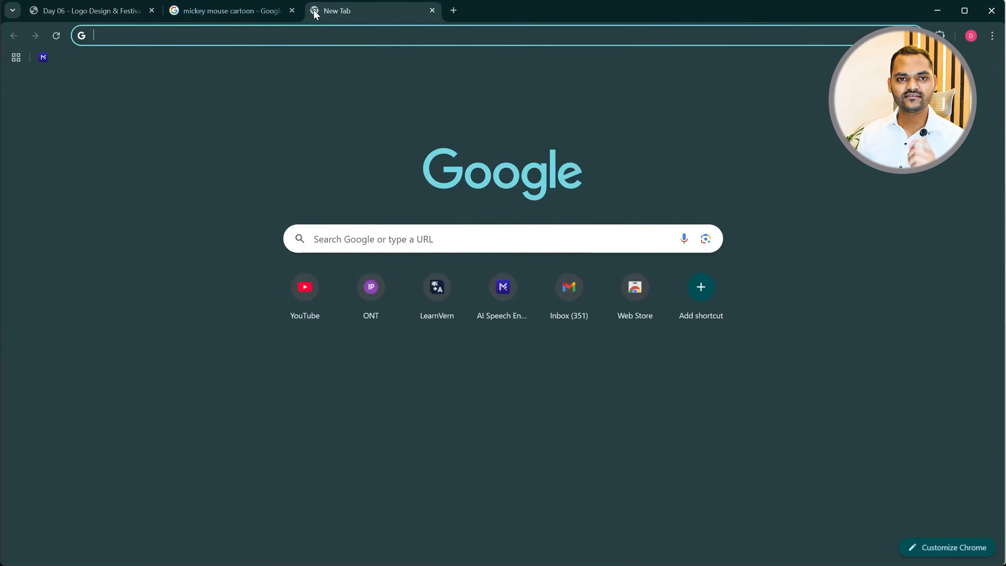
left_click(282, 34)
type("sbi logo")
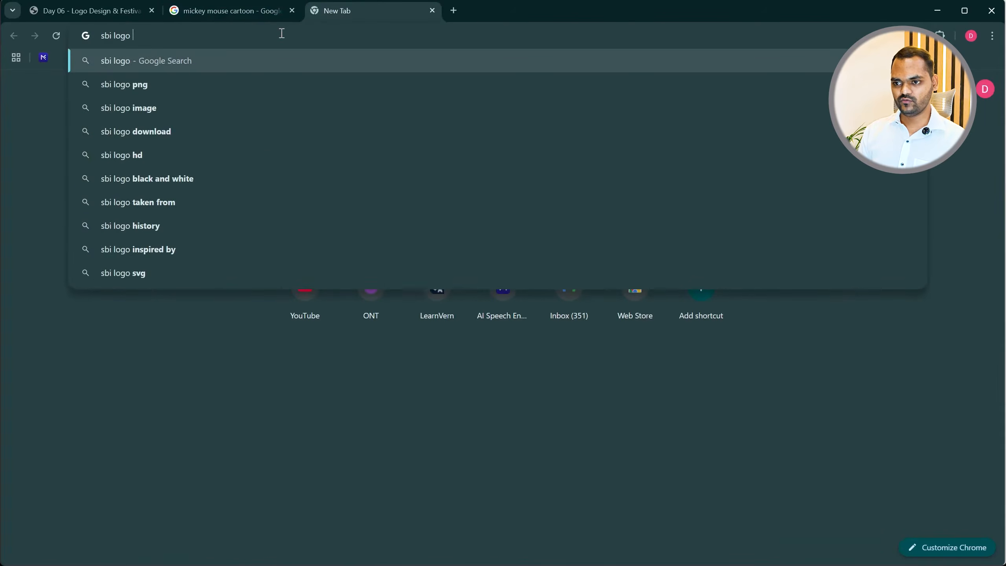
key("Return")
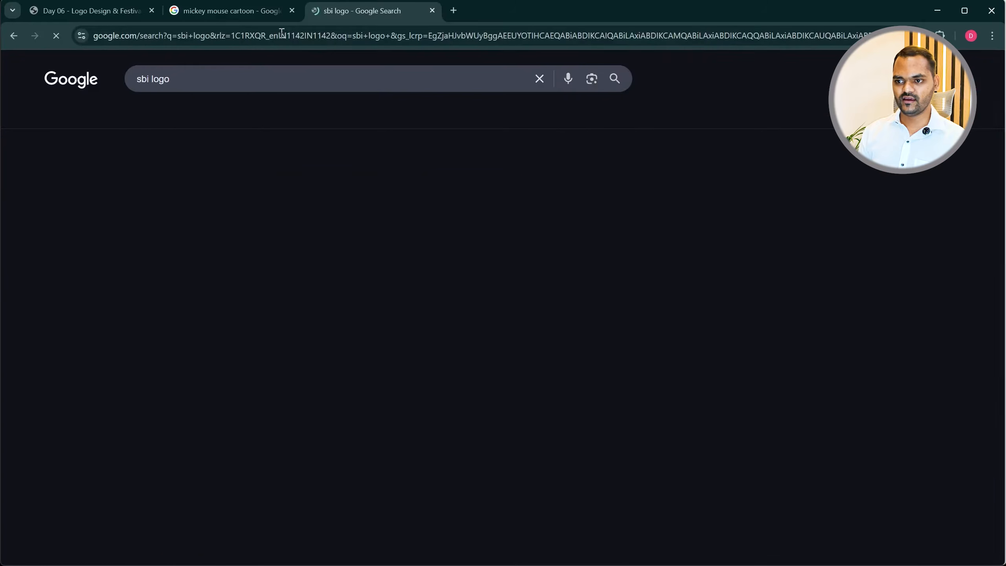
left_click(174, 118)
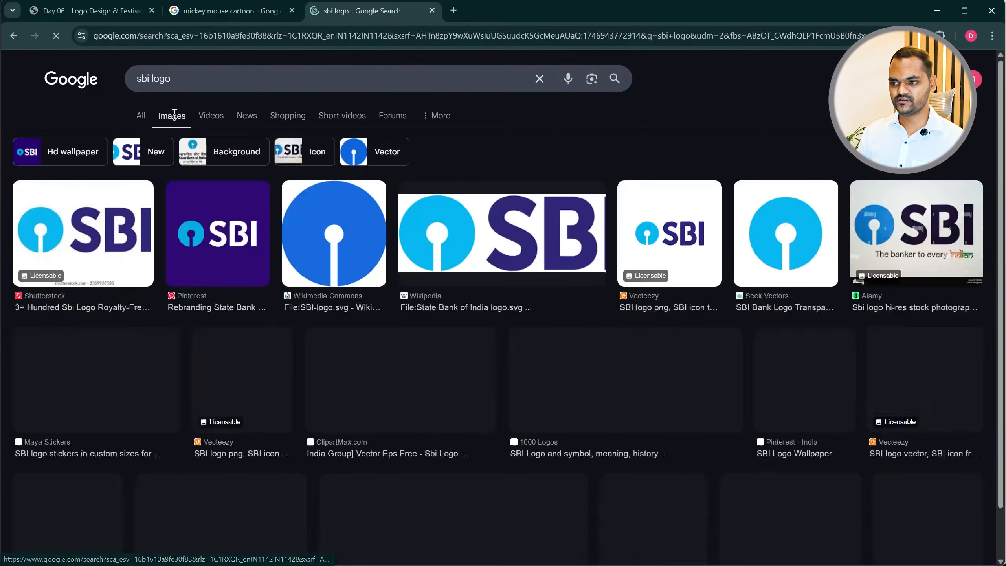
Step: Preview several SBI logo results and open the Kuvera image with the white lettering on a purple rectangle
left_click(102, 246)
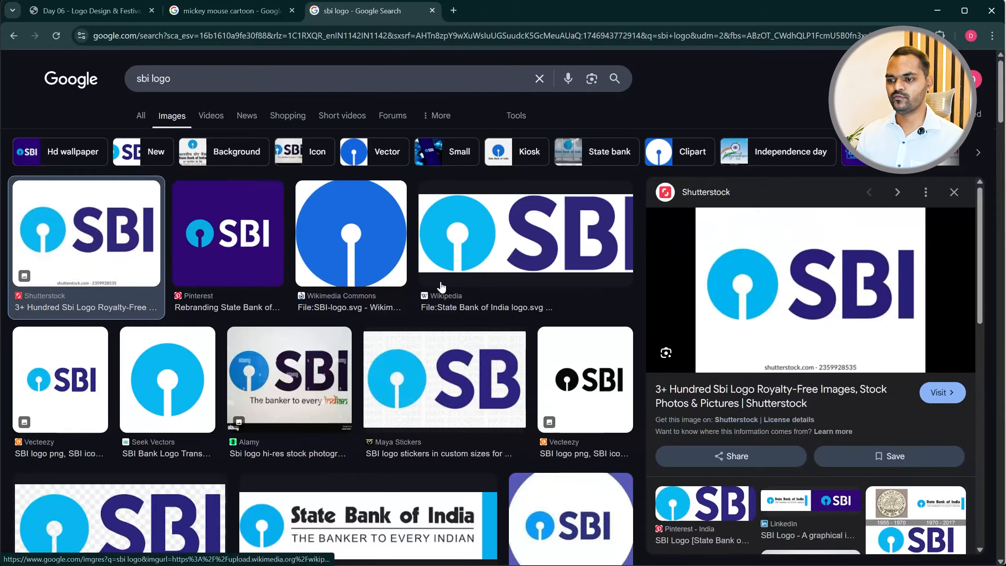
left_click(229, 238)
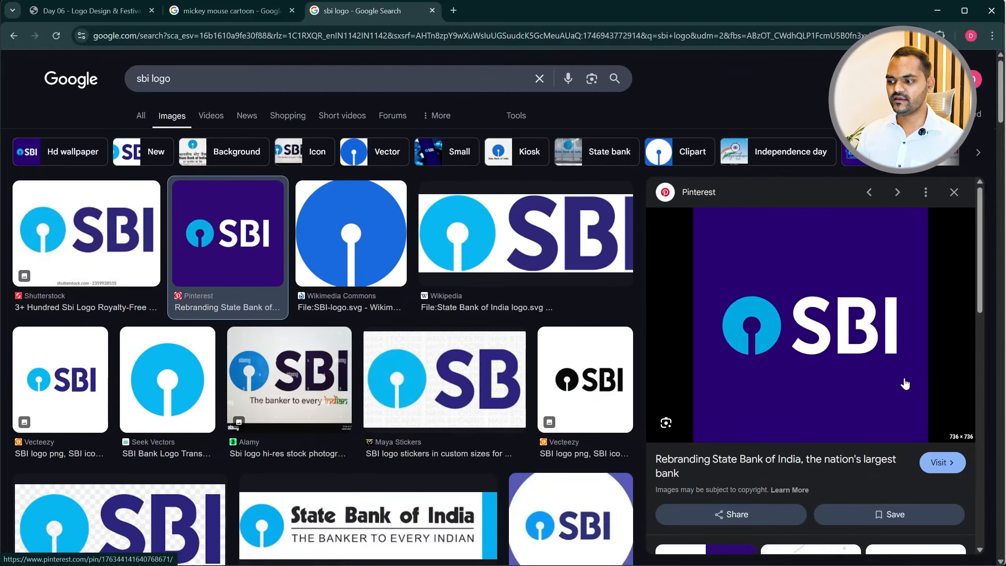
left_click(345, 236)
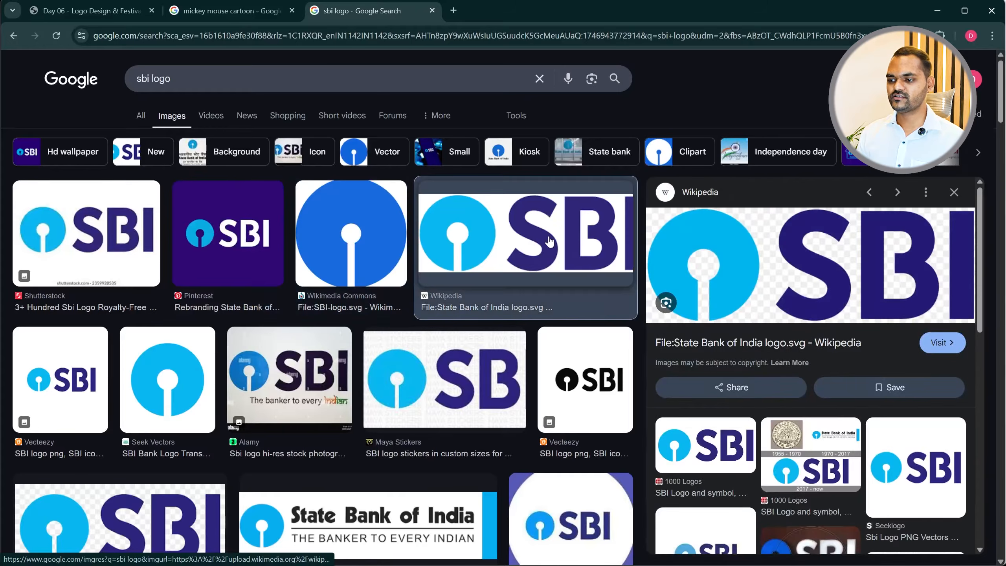
left_click(436, 396)
scroll(327, 409, "down", 3)
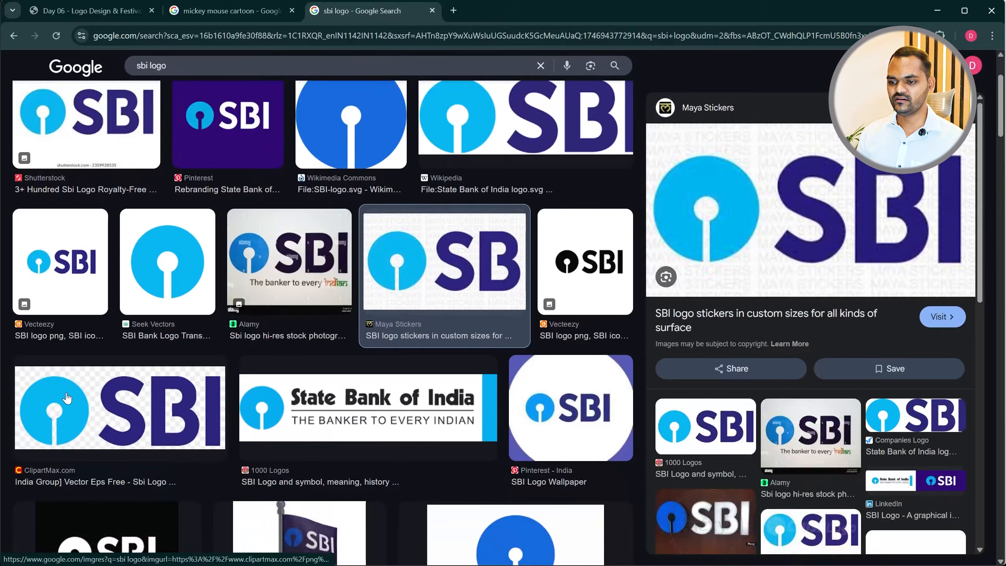
left_click(63, 400)
left_click(64, 262)
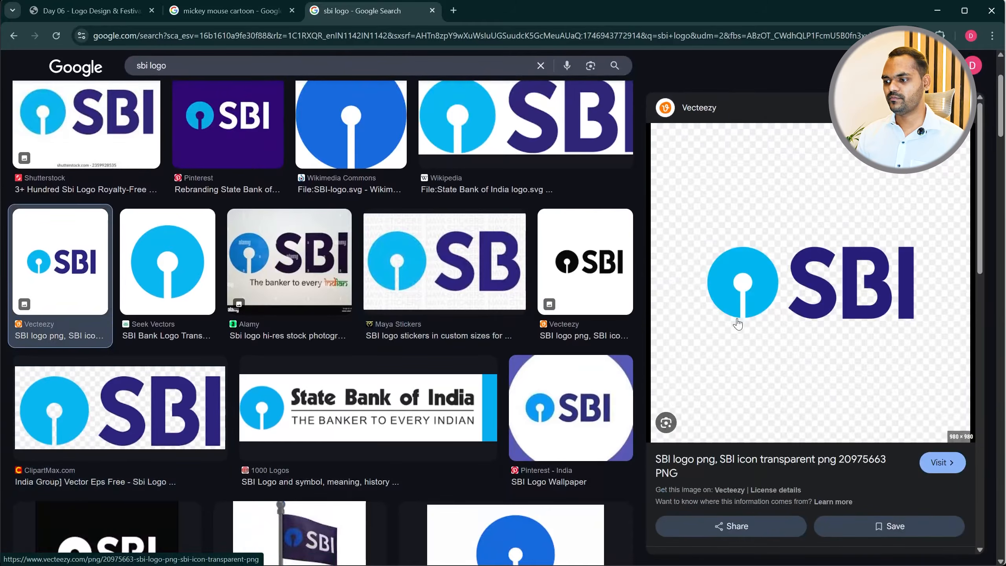
scroll(398, 287, "down", 6)
left_click(456, 468)
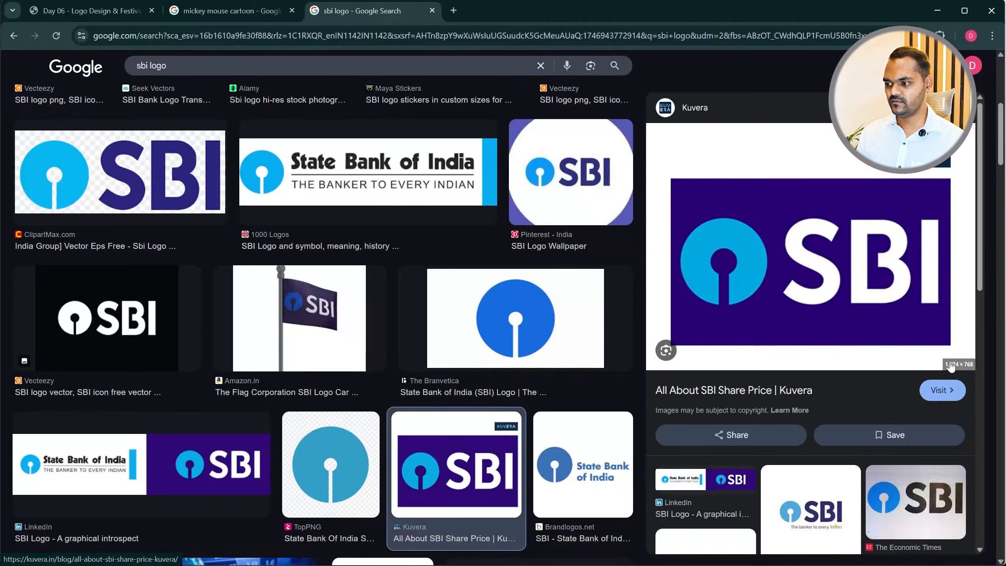
Step: Copy the previewed Kuvera SBI logo image and paste it into the CorelDRAW drawing
right_click(830, 261)
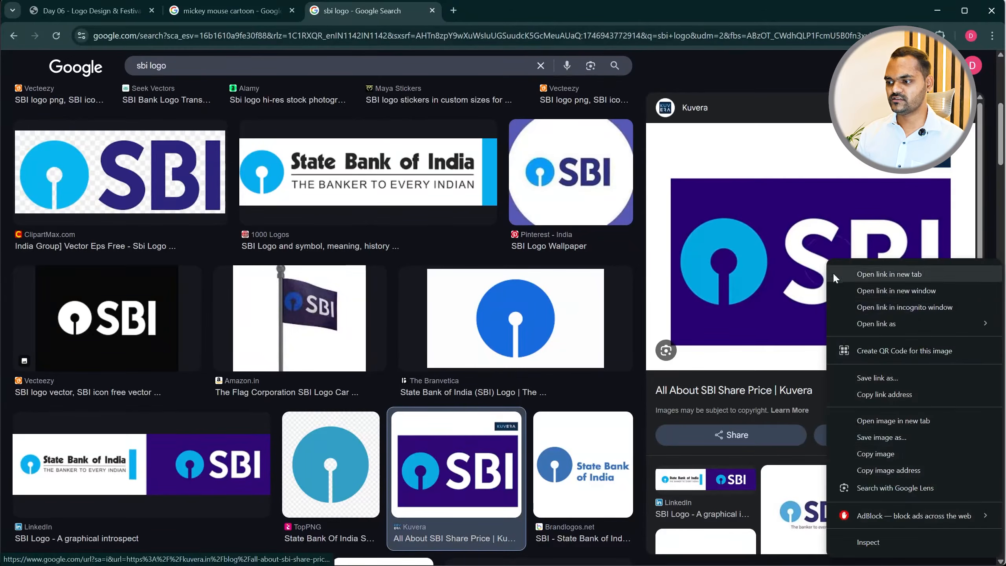
left_click(838, 431)
key("alt+Tab")
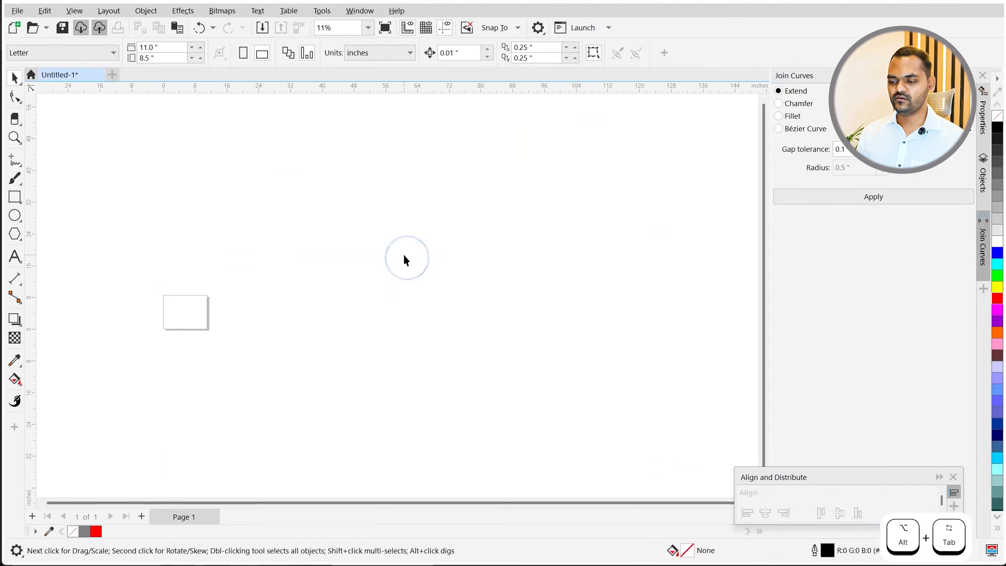
key("ctrl+v")
scroll(160, 320, "up", 5)
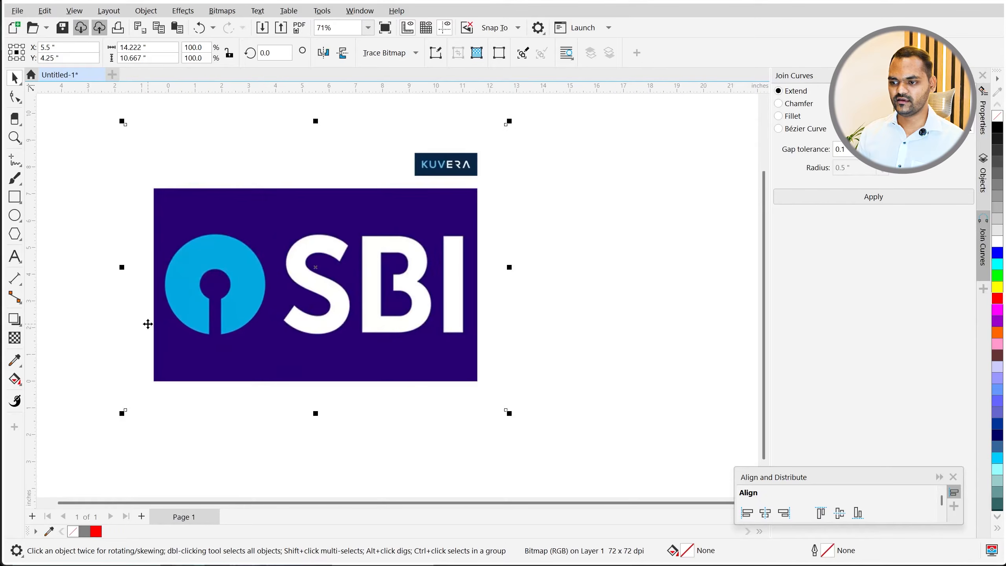
Step: Crop the pasted bitmap closely around the purple SBI rectangle, cutting away the KUVERA label
left_click(14, 127)
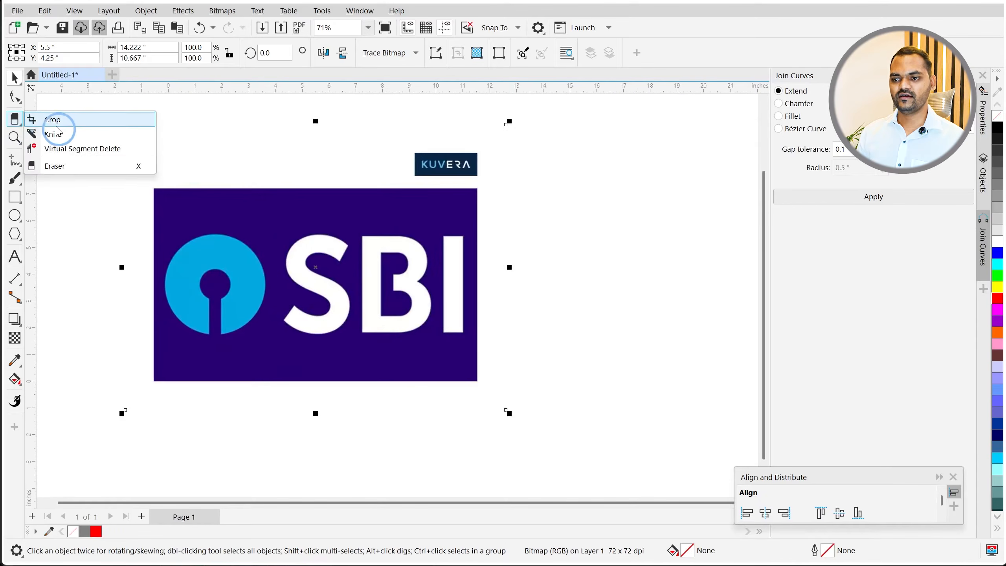
left_click(49, 120)
left_click_drag(146, 179, 486, 390)
key("Return")
key("space")
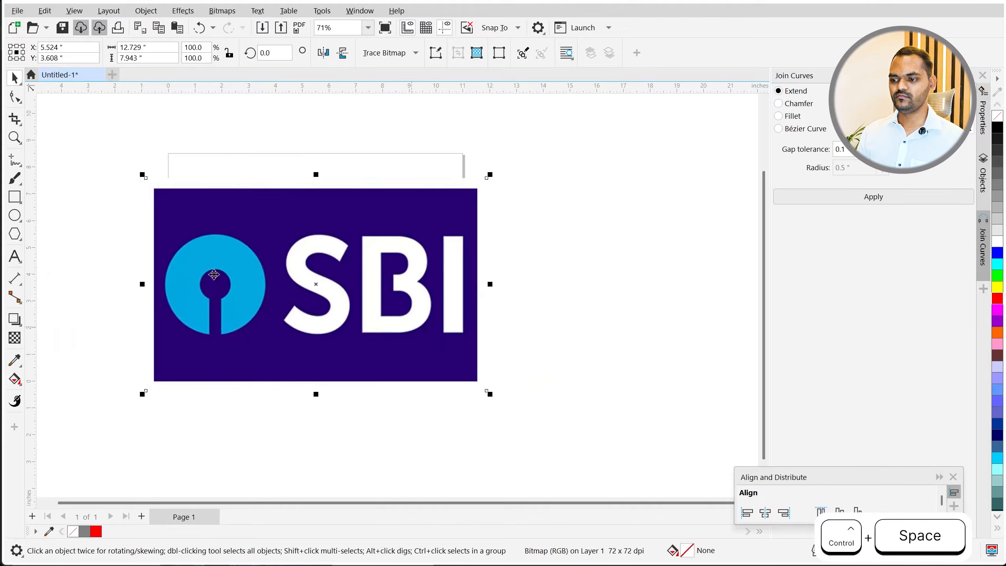
Step: Open the cropped SBI bitmap in PowerTRACE as a Line art outline trace and inspect the letter edges in the preview
scroll(337, 229, "down", 2)
left_click(382, 52)
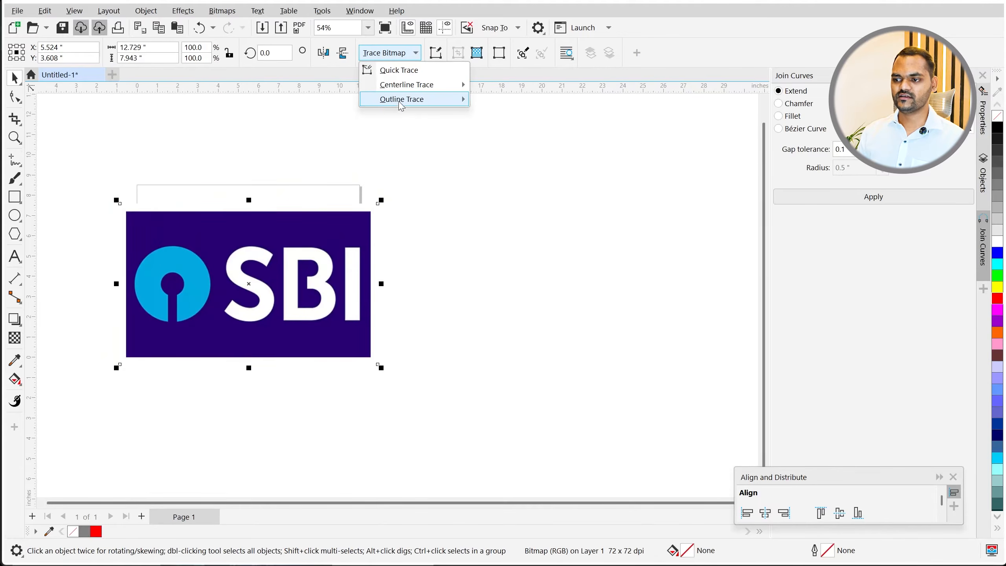
mouse_move(402, 99)
left_click(511, 101)
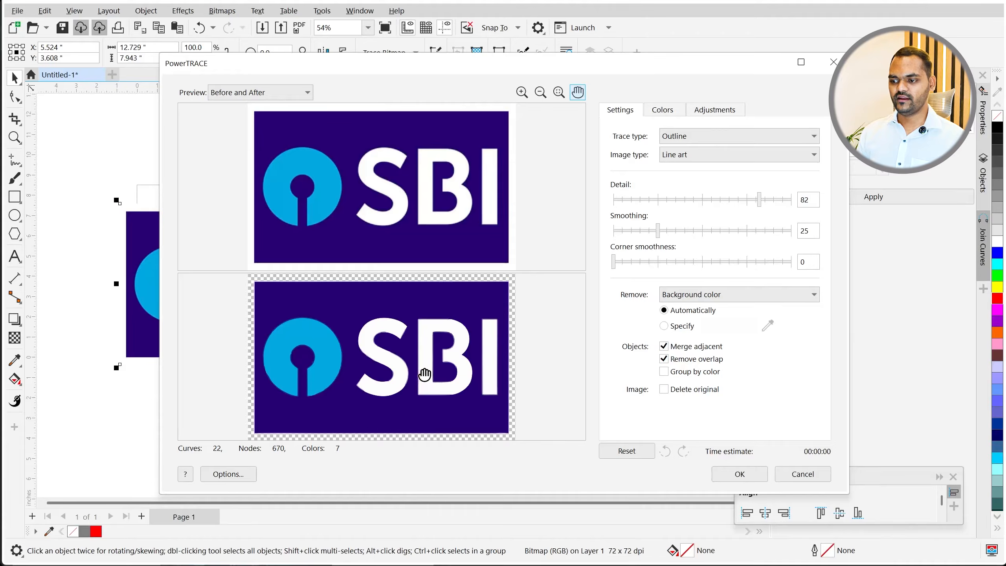
scroll(426, 375, "up", 4)
left_click_drag(407, 395, 517, 325)
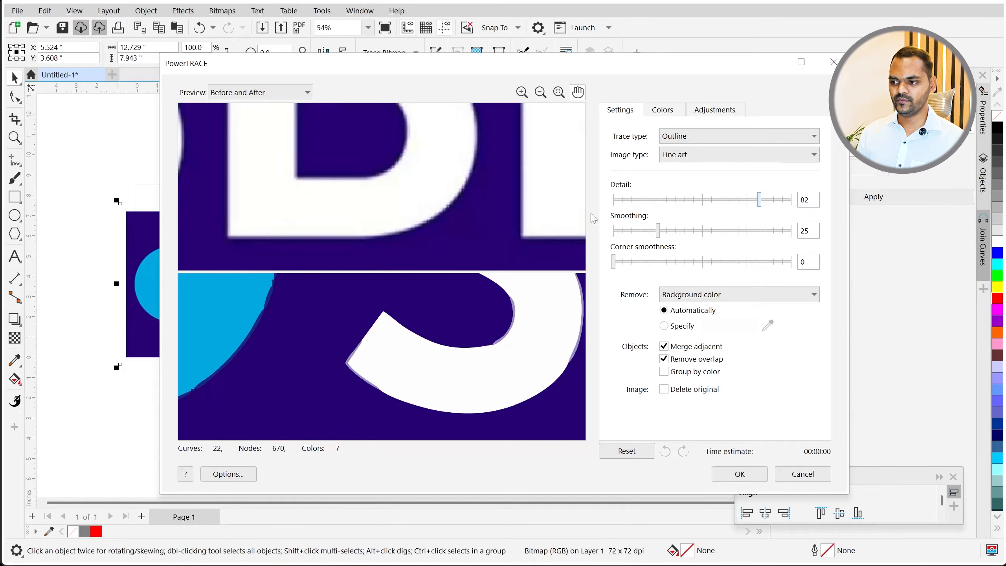
Step: Try the trace with Detail at 45 and at 65, comparing the logo's edges in the preview
left_click(696, 200)
scroll(422, 360, "down", 4)
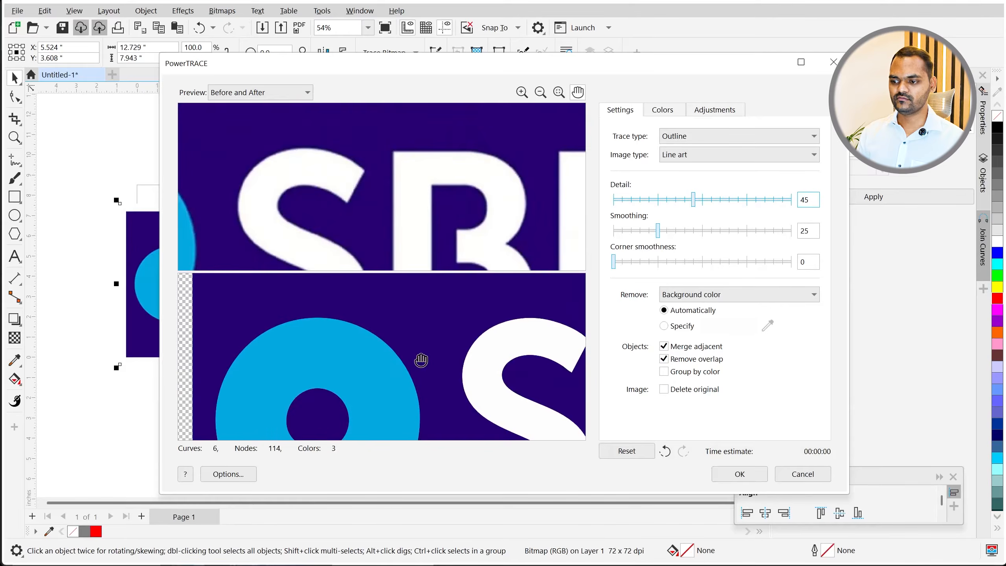
scroll(419, 360, "up", 4)
left_click_drag(411, 375, 563, 327)
left_click(731, 201)
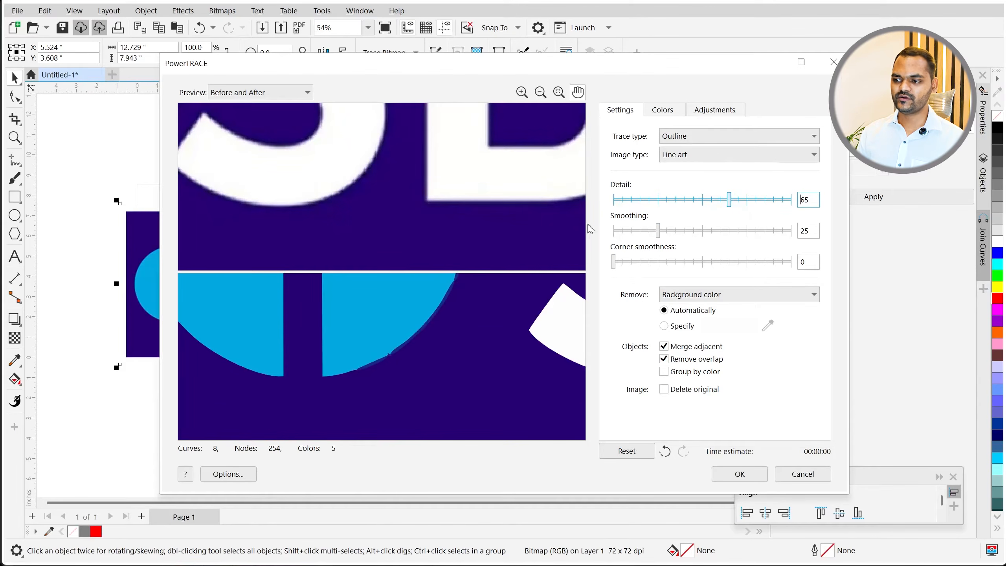
Step: Set the trace Detail to 43, check the circle and letter edges in the preview, and apply the trace
left_click(690, 201)
scroll(299, 382, "down", 2)
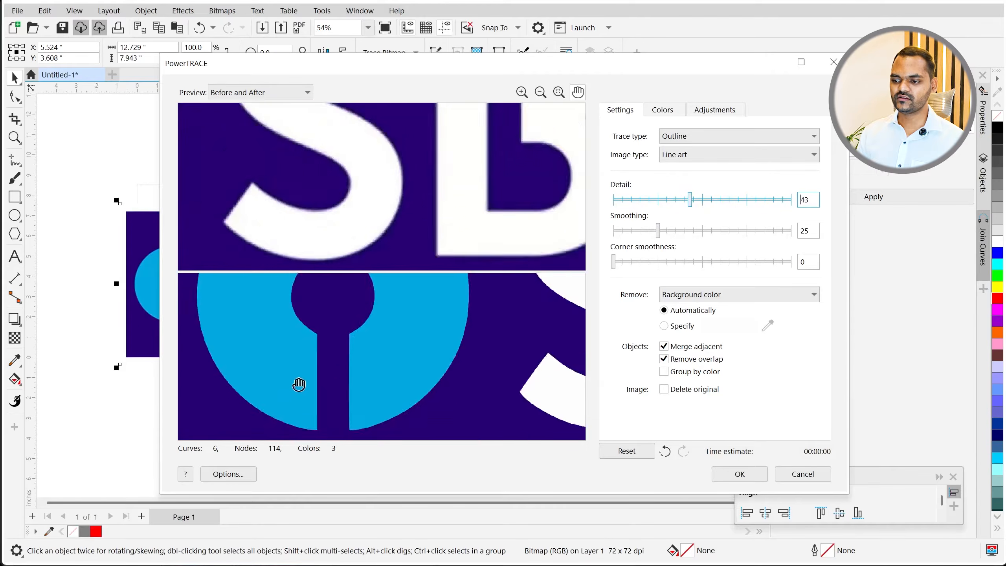
left_click_drag(386, 368, 295, 279)
mouse_move(371, 336)
left_mouse_down()
mouse_move(176, 446)
mouse_move(203, 347)
mouse_move(427, 333)
left_mouse_up()
left_click(739, 474)
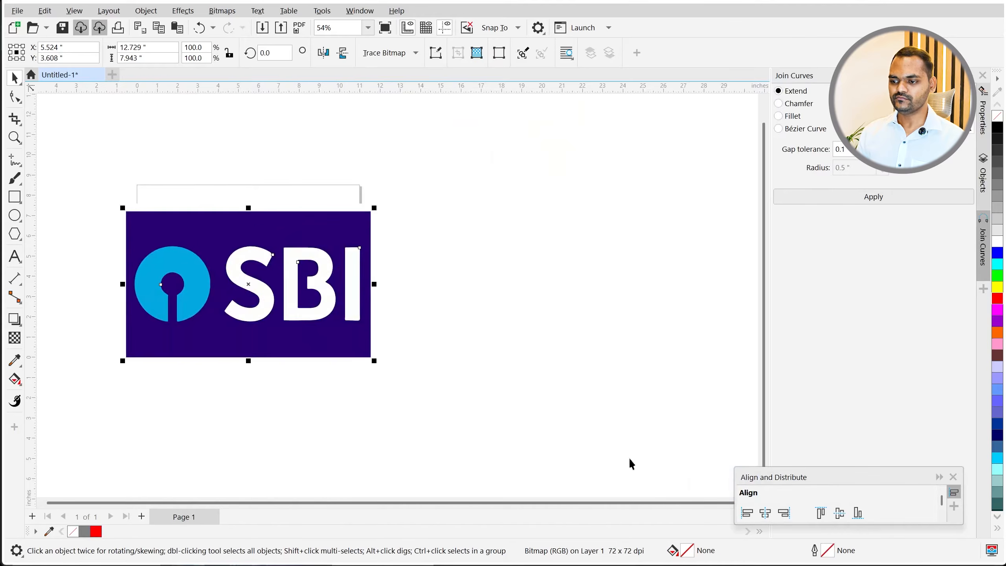
Step: Move the traced SBI logo to the right of the original bitmap and deselect it
scroll(217, 272, "down", 2)
mouse_move(226, 277)
left_mouse_down()
mouse_move(392, 290)
mouse_move(387, 277)
left_mouse_up()
left_click(306, 285)
Step: Compare the edges of the blue circle in the original SBI bitmap and in the traced logo at high magnification
scroll(211, 280, "up", 10)
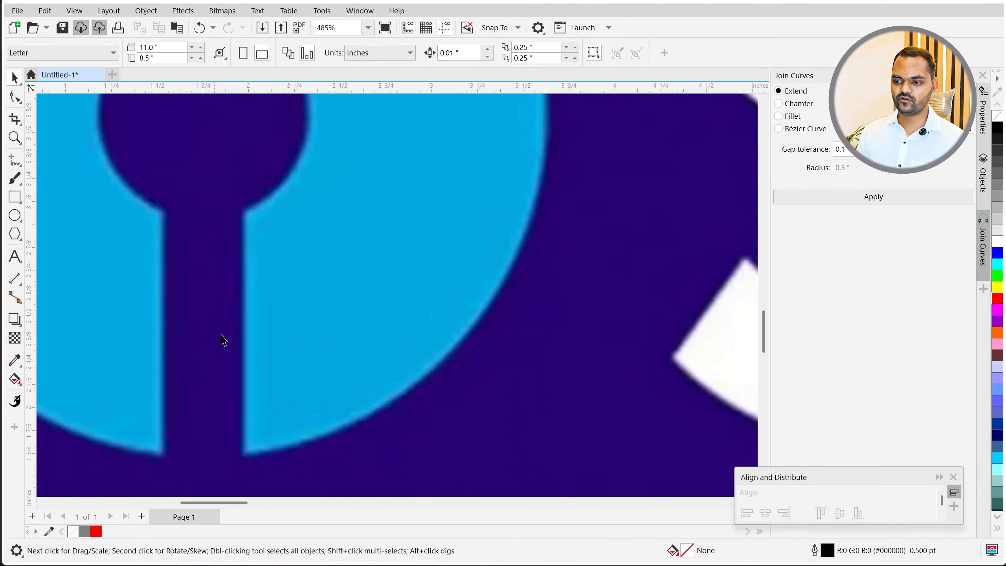
scroll(232, 350, "down", 5)
scroll(258, 342, "down", 2)
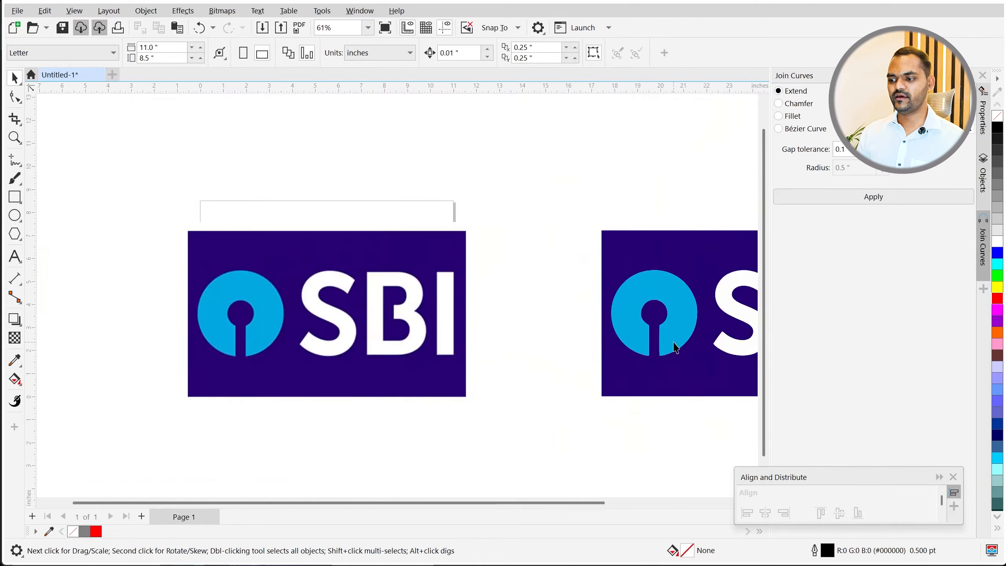
scroll(674, 347, "up", 9)
scroll(438, 294, "up", 2)
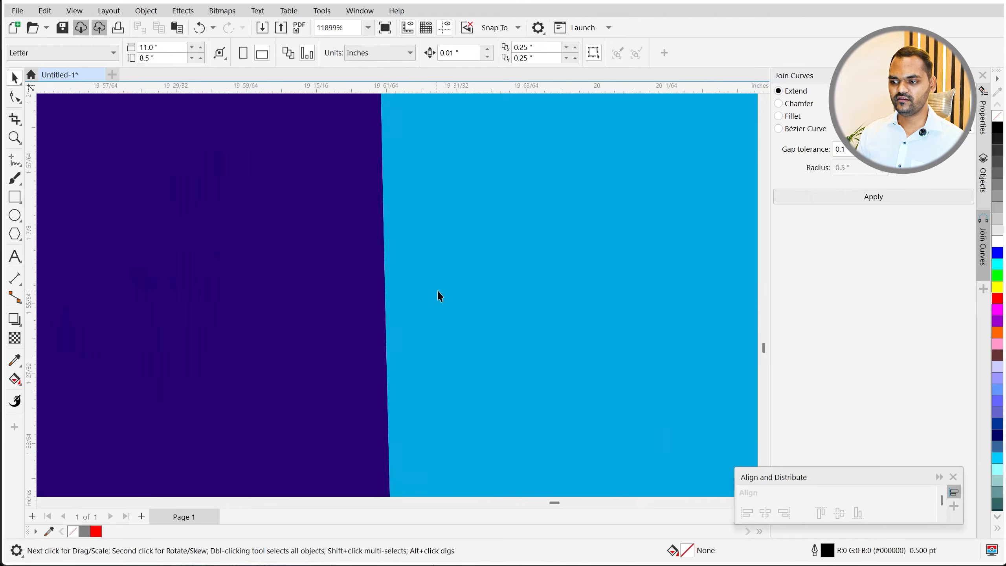
scroll(187, 352, "down", 5)
scroll(283, 419, "down", 8)
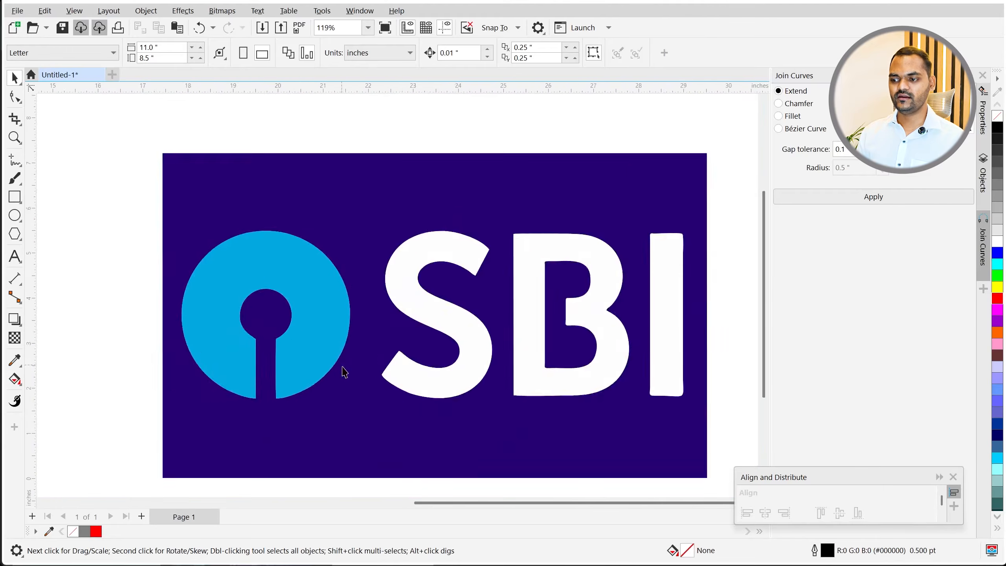
Step: Delete both the traced SBI logo and the original bitmap from the drawing
left_click_drag(704, 461, 716, 461)
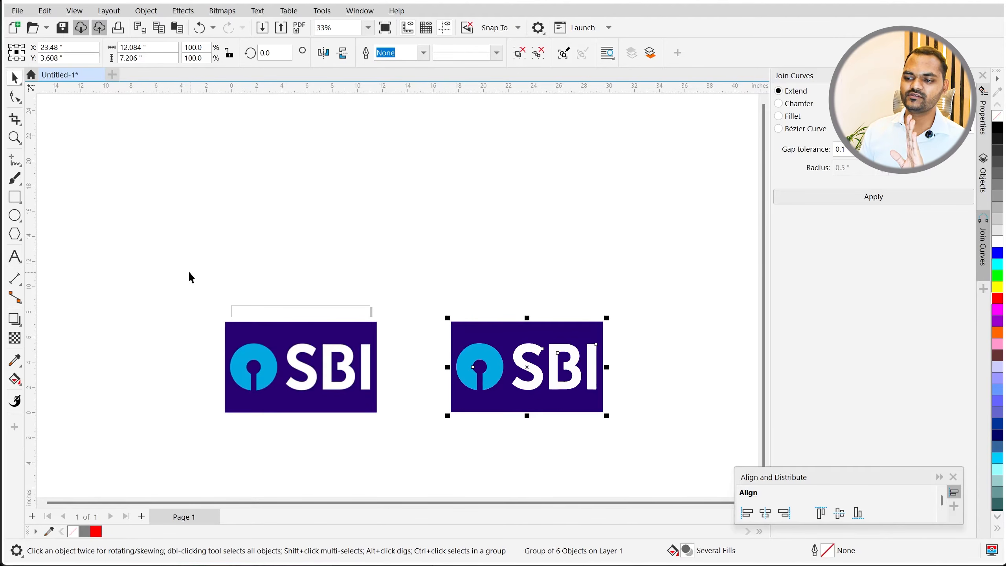
left_click_drag(169, 263, 618, 424)
key("Delete")
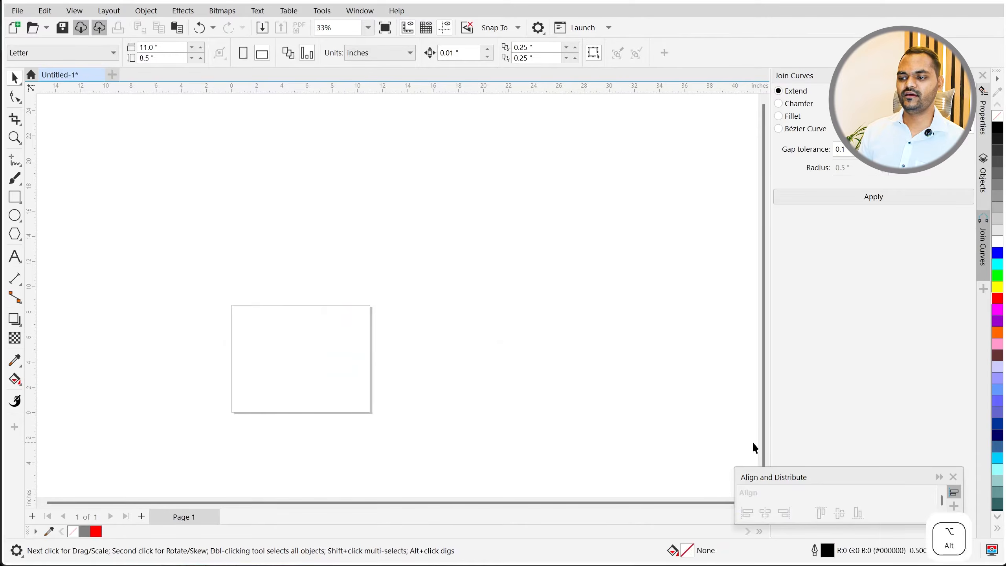
Step: Switch to Chrome and search Google Images for "hdfc logo"
key("alt+Tab")
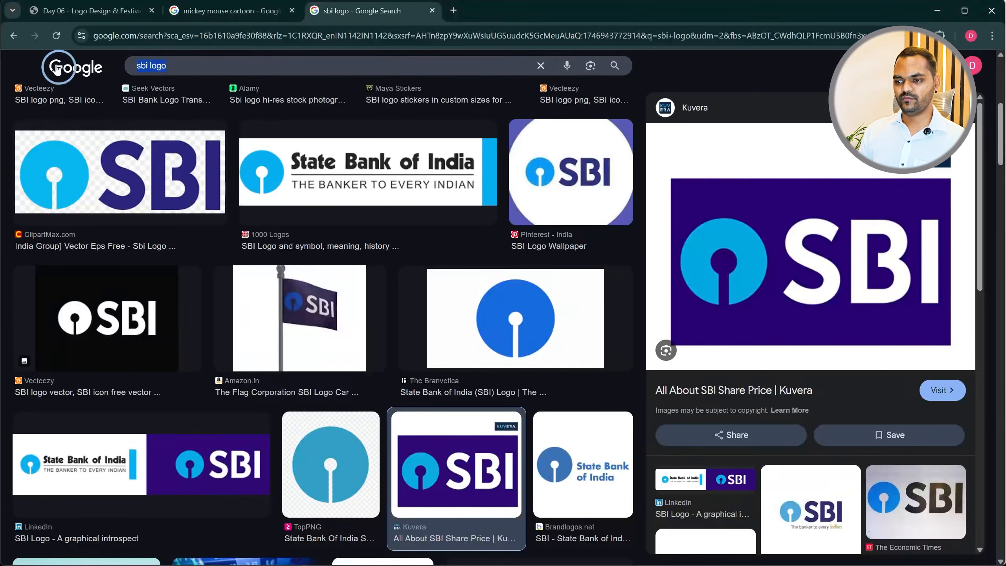
type("hdfc logo")
key("Return")
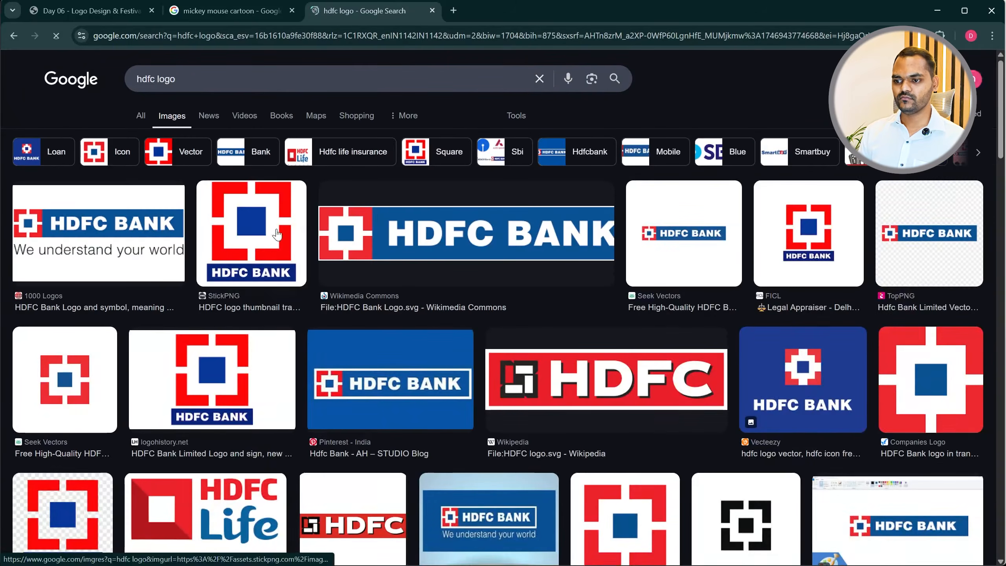
Step: Preview the StickPNG, logohistory.net and FICL versions of the HDFC Bank logo and look through the other image results
left_click(277, 234)
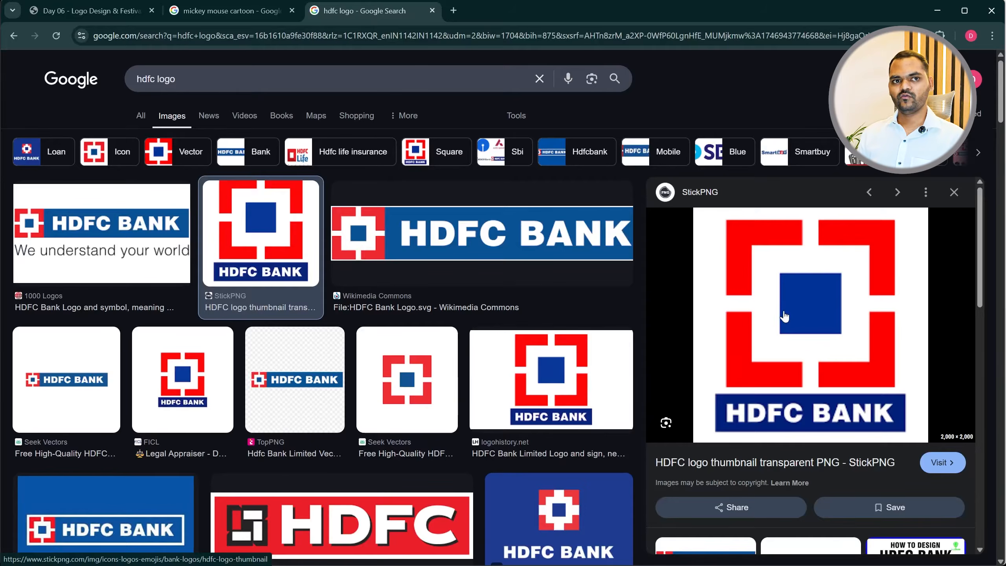
left_click(565, 403)
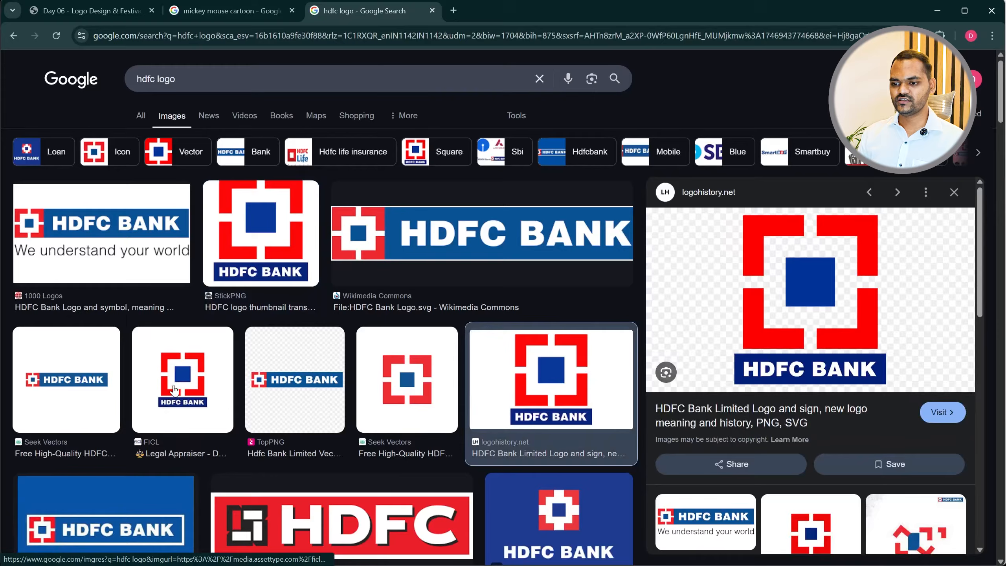
left_click(174, 391)
scroll(440, 375, "down", 5)
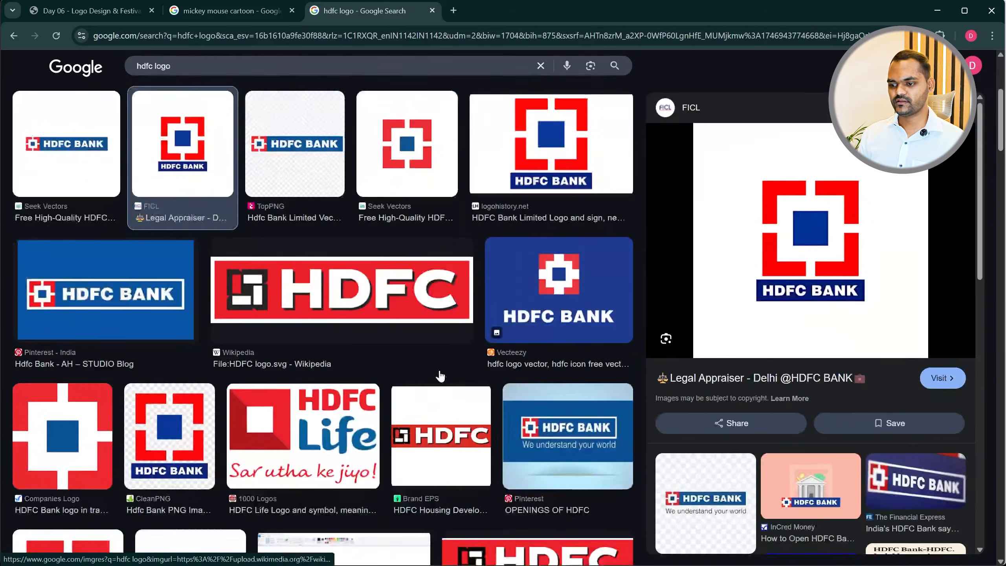
scroll(113, 306, "up", 5)
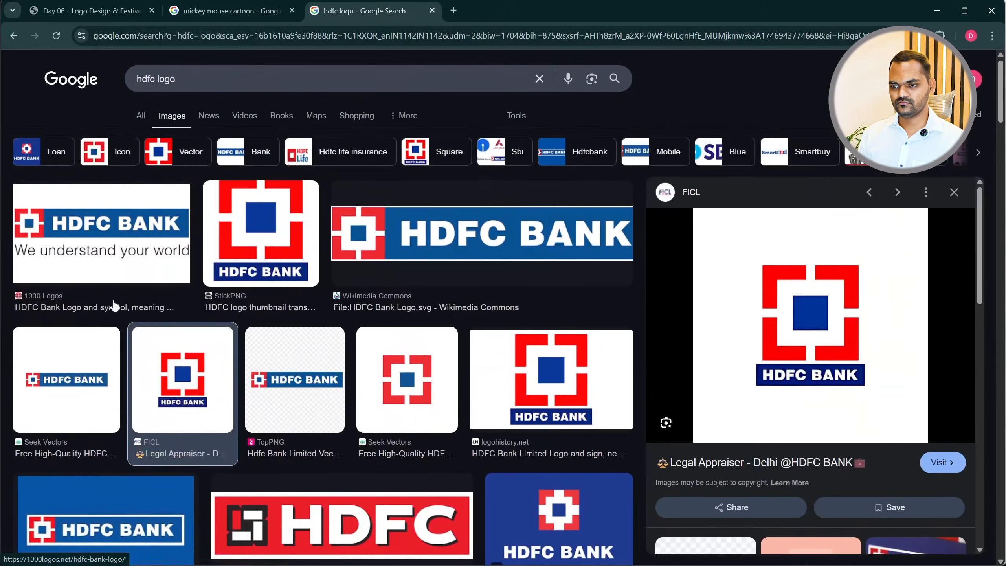
Step: Refine the Google Images search to "hdfc hd logo"
left_click(163, 80)
left_click(156, 79)
type("hd")
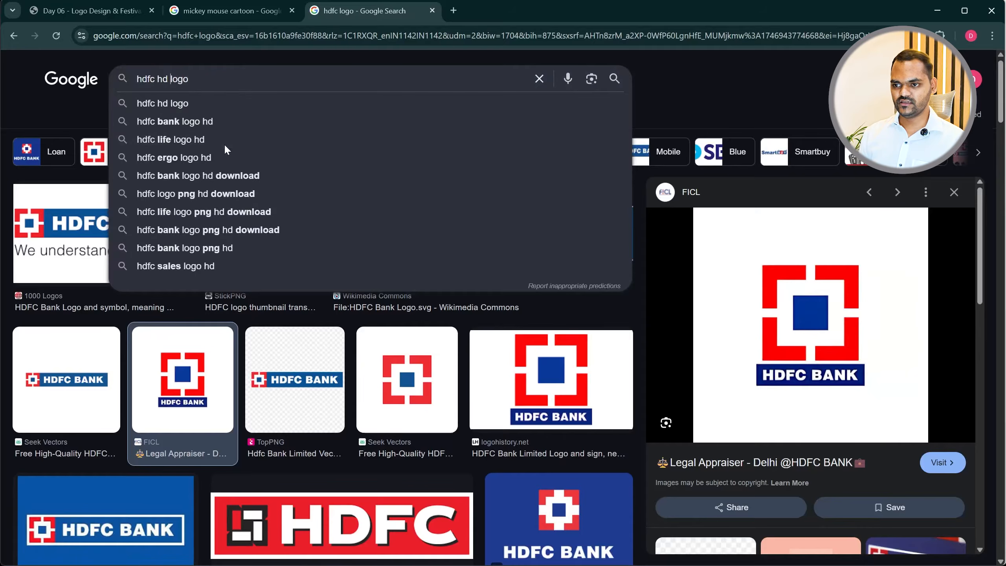
key("Return")
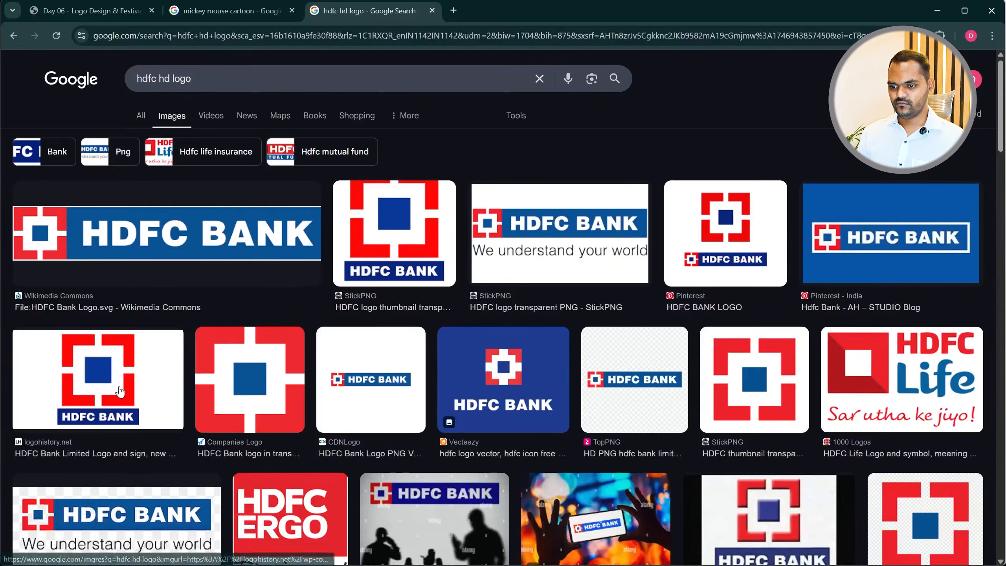
Step: Preview the logohistory.net and StickPNG versions of the HDFC Bank logo and look through the further image results
left_click(120, 391)
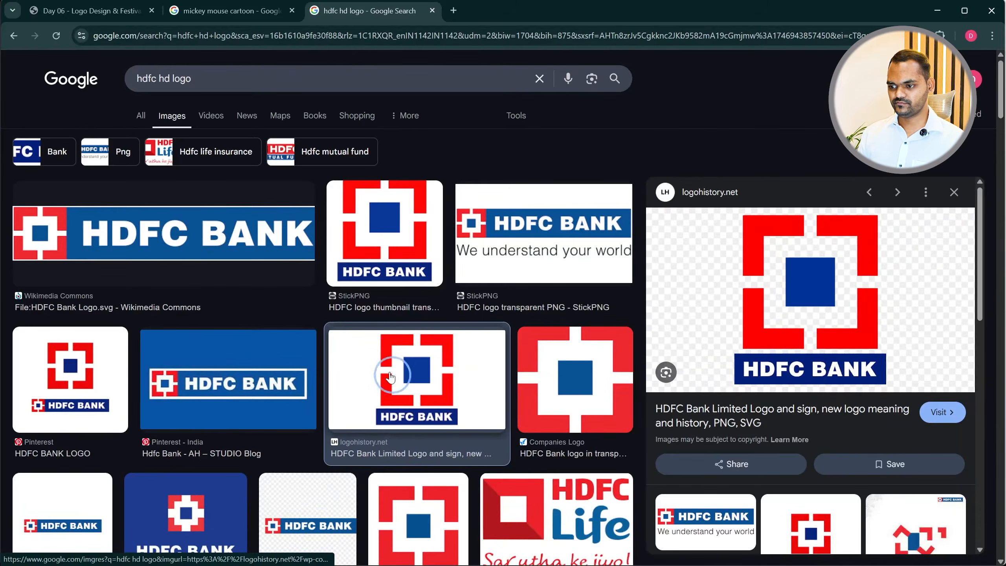
left_click(389, 245)
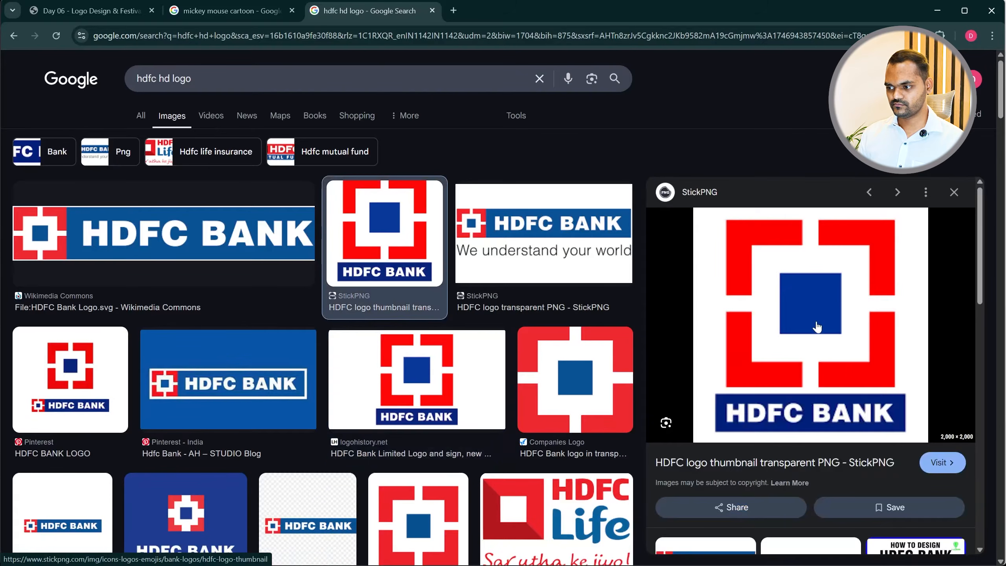
scroll(103, 400, "down", 8)
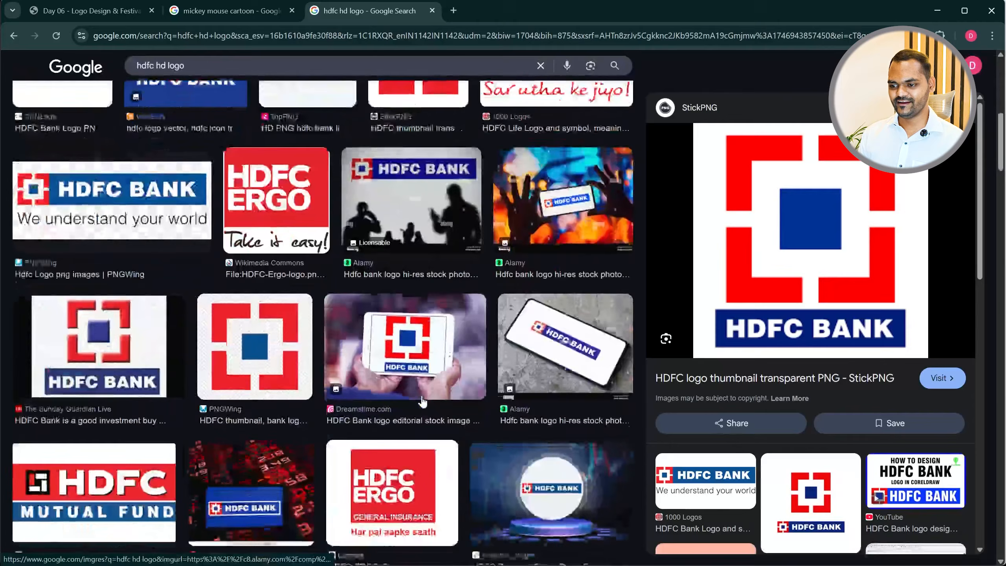
scroll(103, 400, "down", 8)
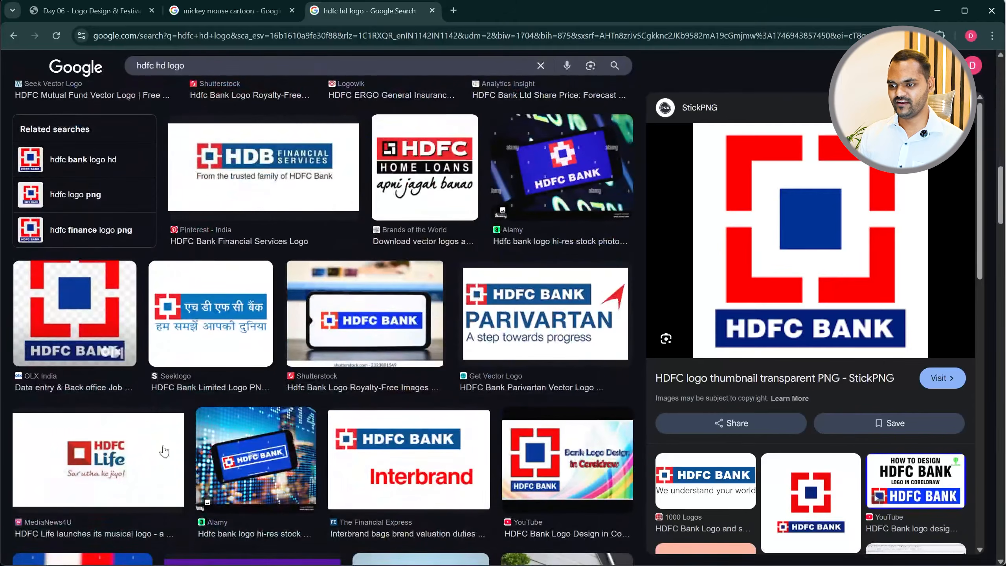
scroll(300, 314, "down", 4)
Step: Copy the Pinterest "HDFC BANK LOGO" image from the related results, switch to CorelDRAW and paste it into the drawing
left_click(810, 502)
right_click(758, 288)
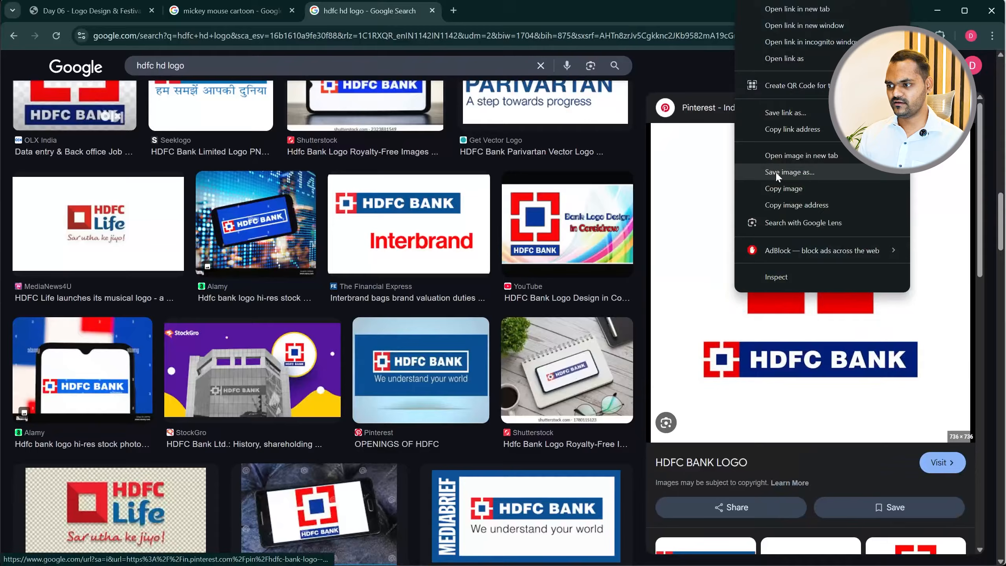
left_click(785, 188)
key("alt+Tab")
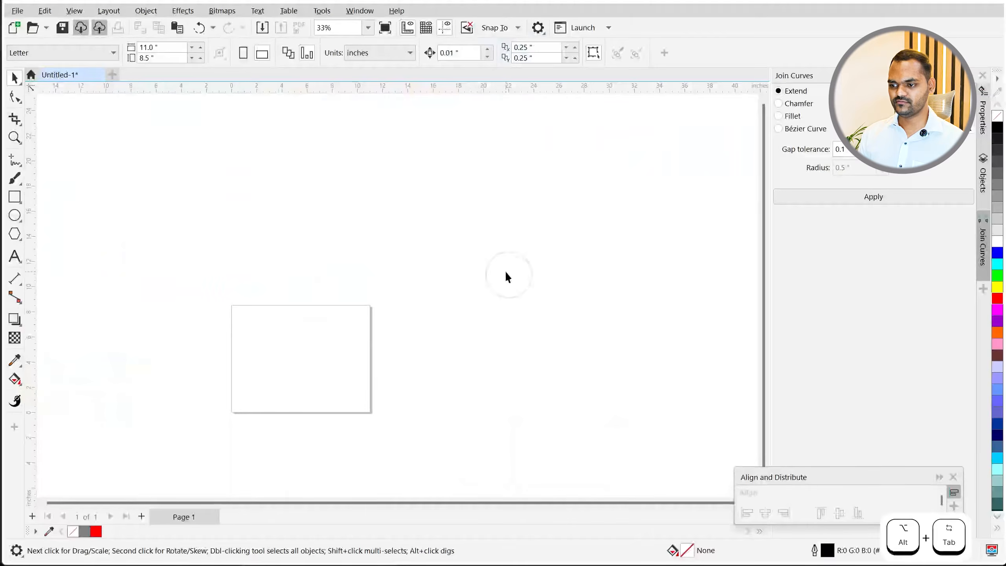
key("ctrl+v")
Step: Start an outline trace of the pasted HDFC bitmap with the Logo preset and inspect the before-and-after preview
left_click(385, 53)
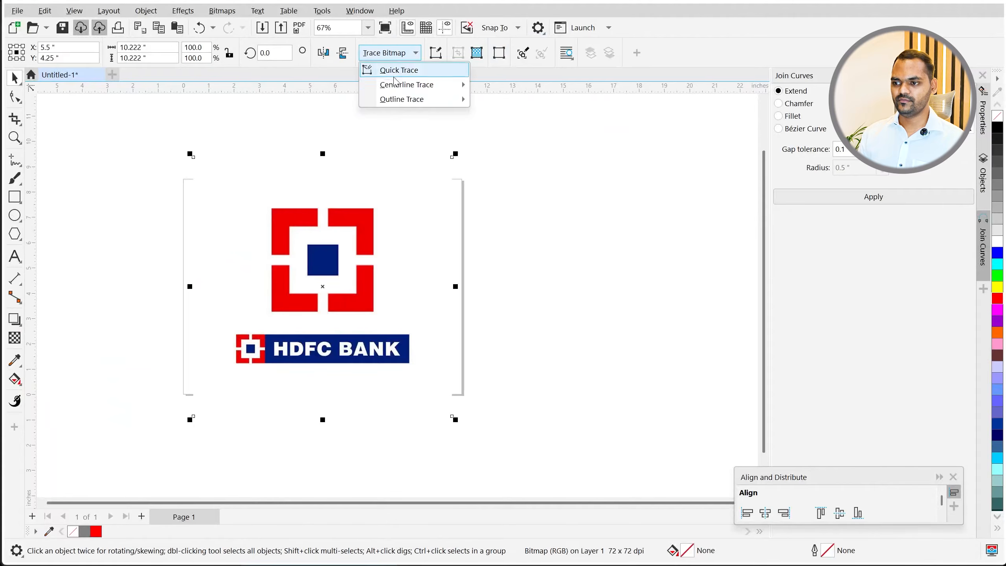
mouse_move(405, 100)
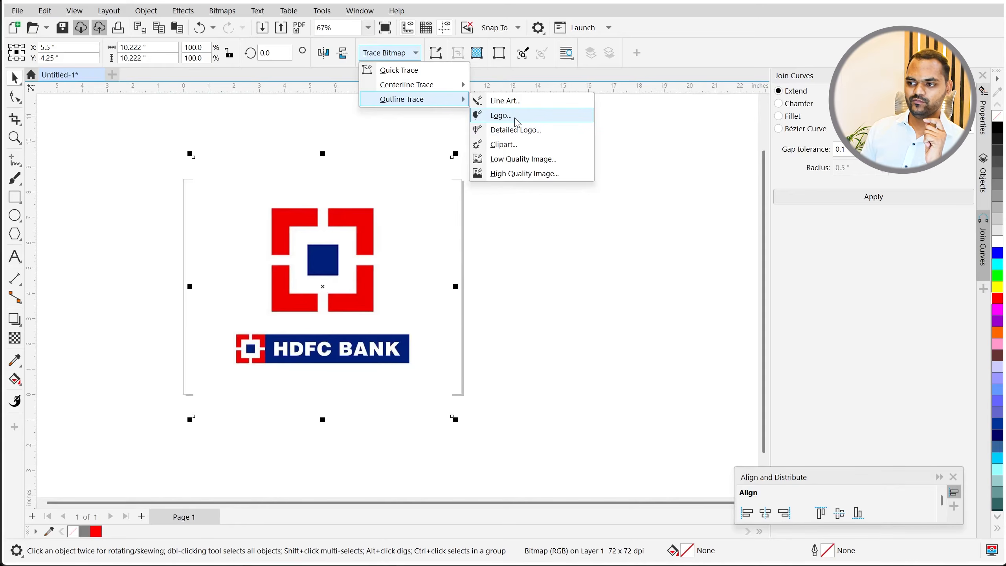
left_click(501, 115)
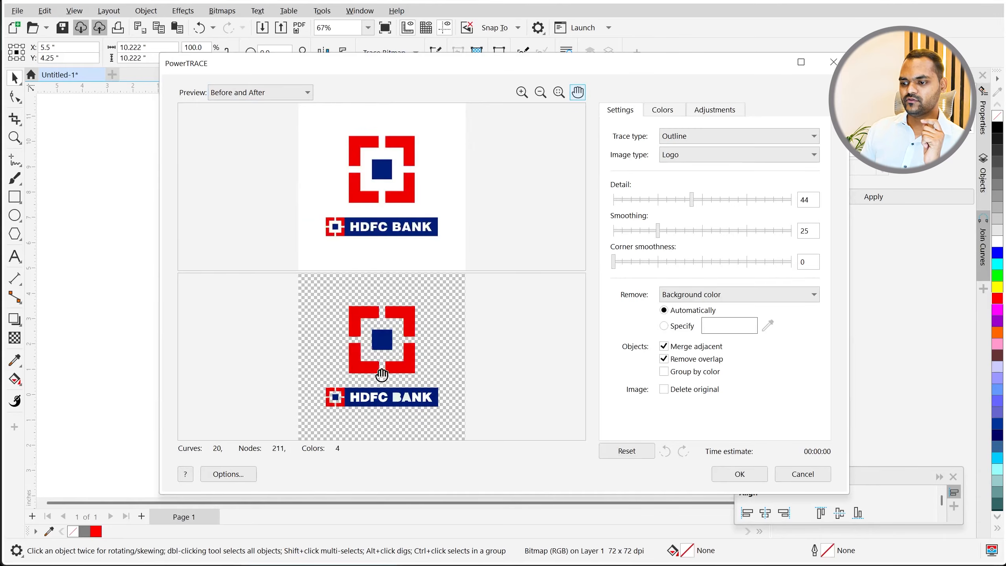
scroll(382, 374, "up", 5)
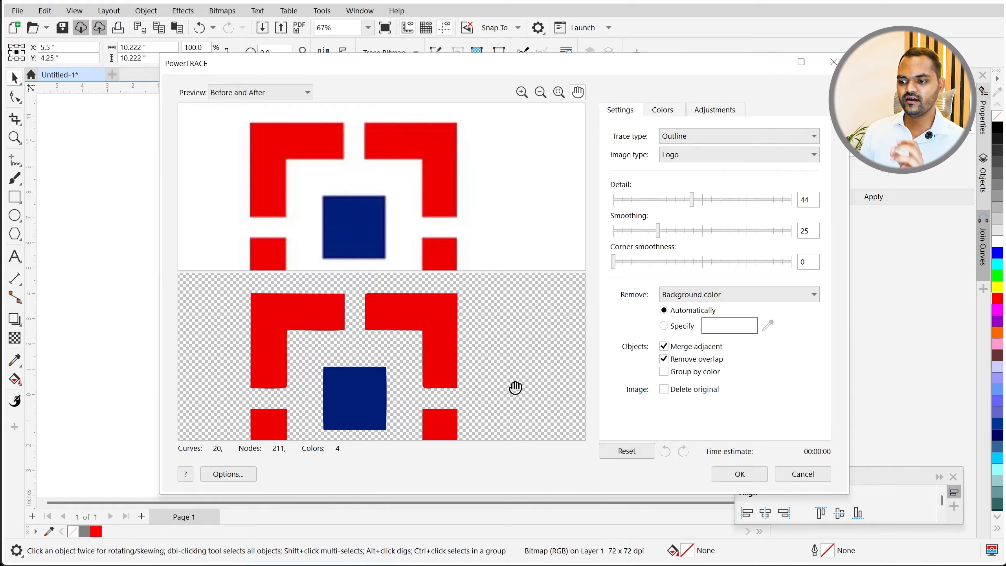
scroll(461, 213, "down", 3)
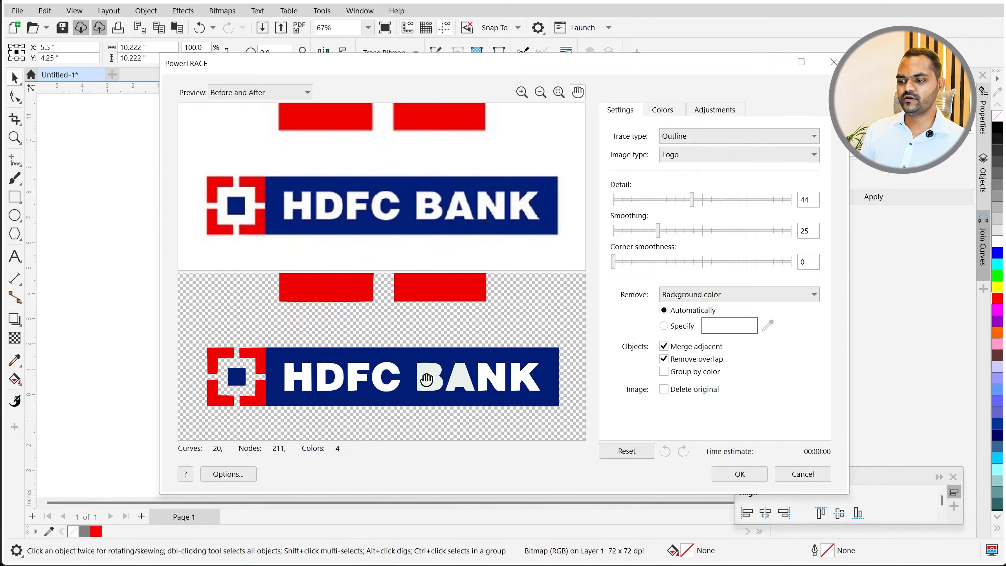
Step: Set the trace detail to 83 and check the emblem and lettering in the preview
left_click_drag(698, 201, 748, 201)
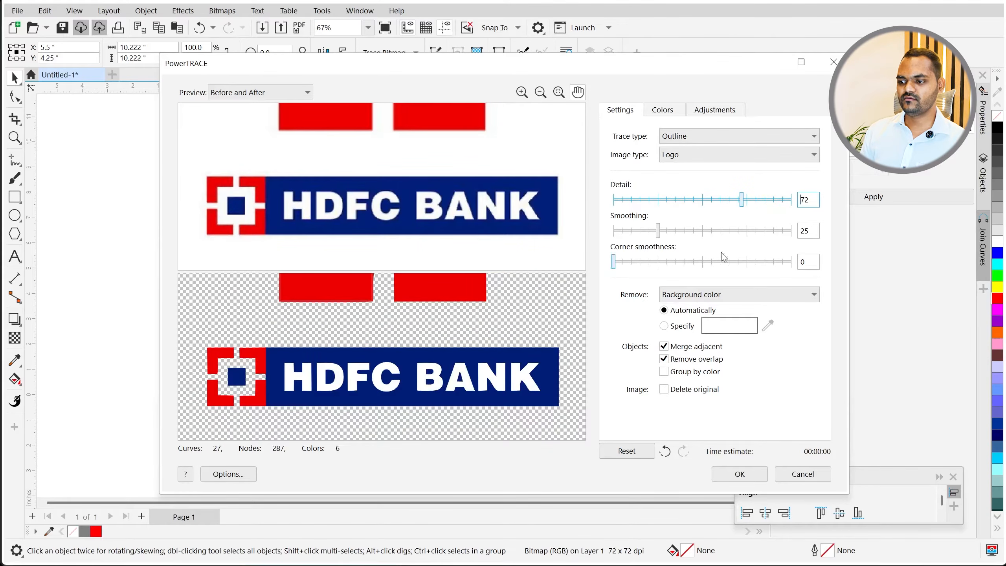
left_click(764, 200)
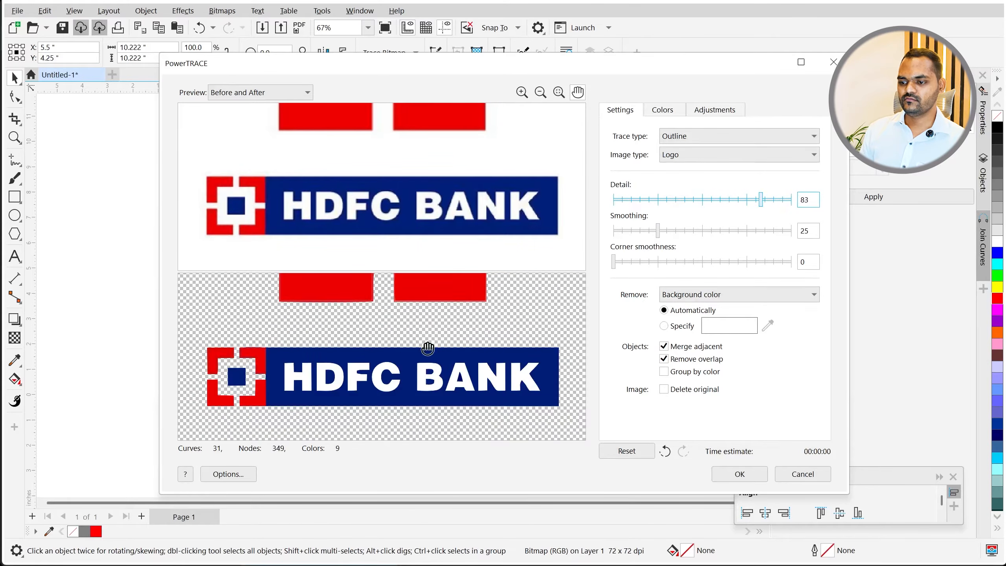
scroll(395, 399, "up", 3)
scroll(395, 399, "down", 2)
scroll(323, 364, "up", 4)
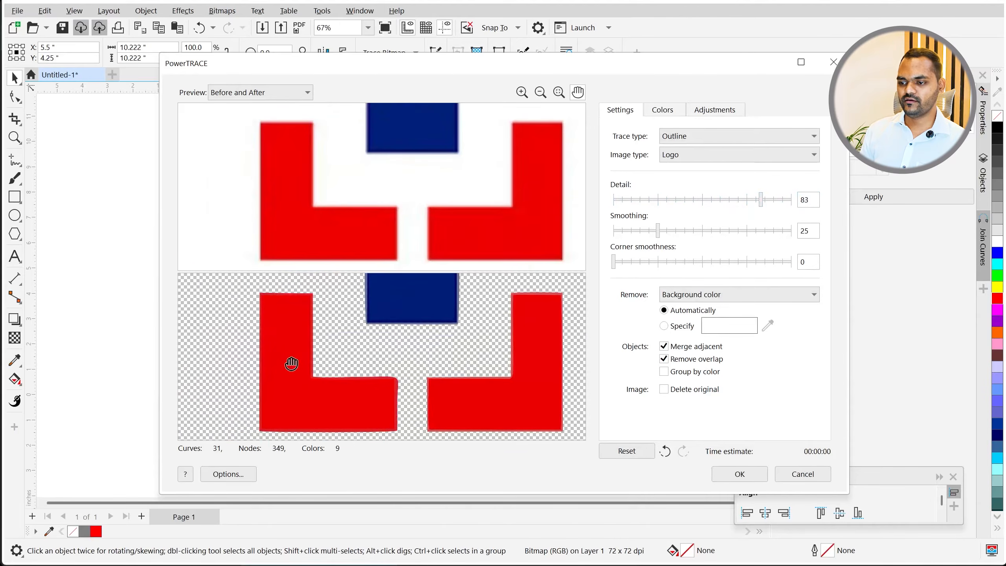
scroll(292, 364, "down", 3)
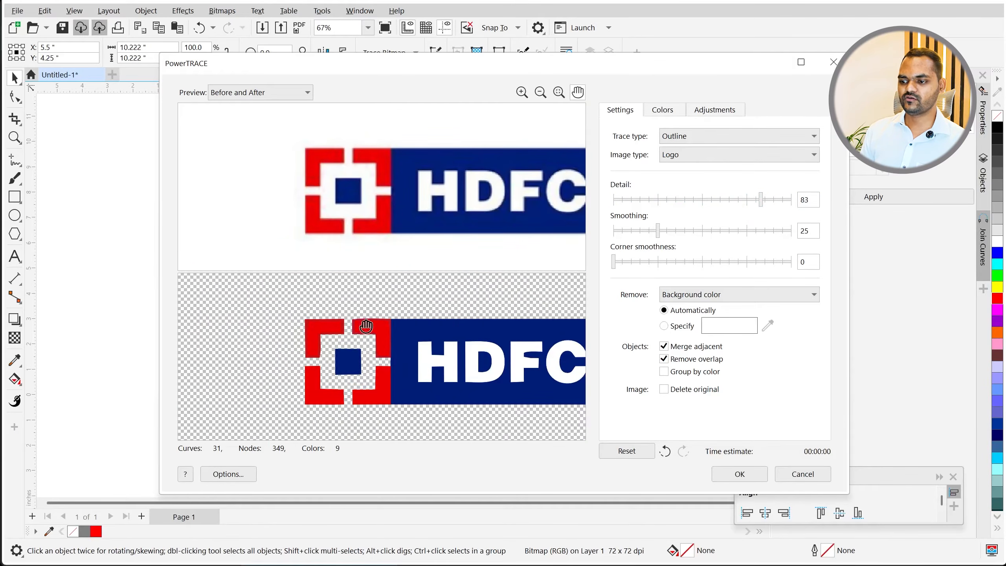
Step: Apply the trace with smoothing at 30 and move the traced logo to the right of the original bitmap
left_click(694, 234)
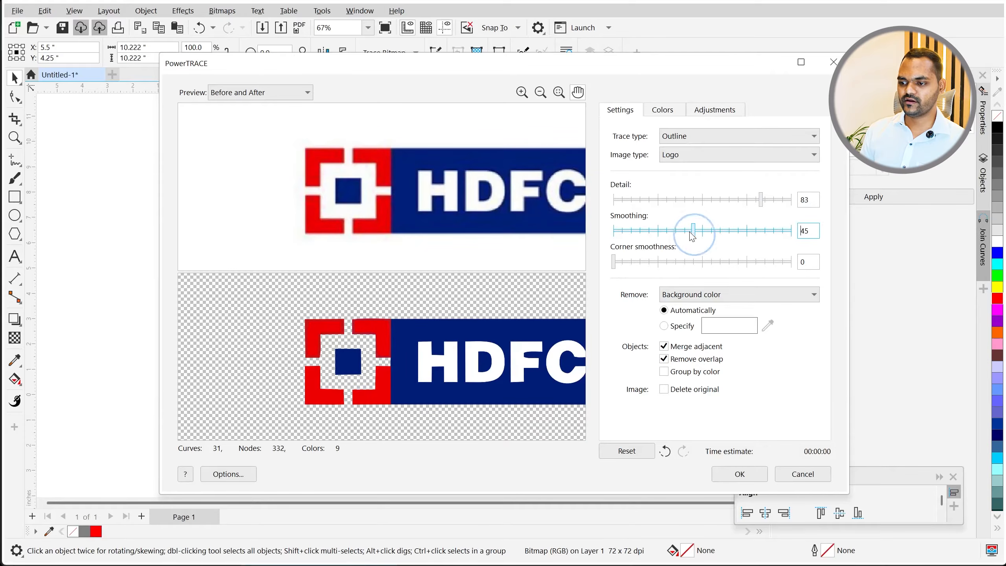
left_click(669, 232)
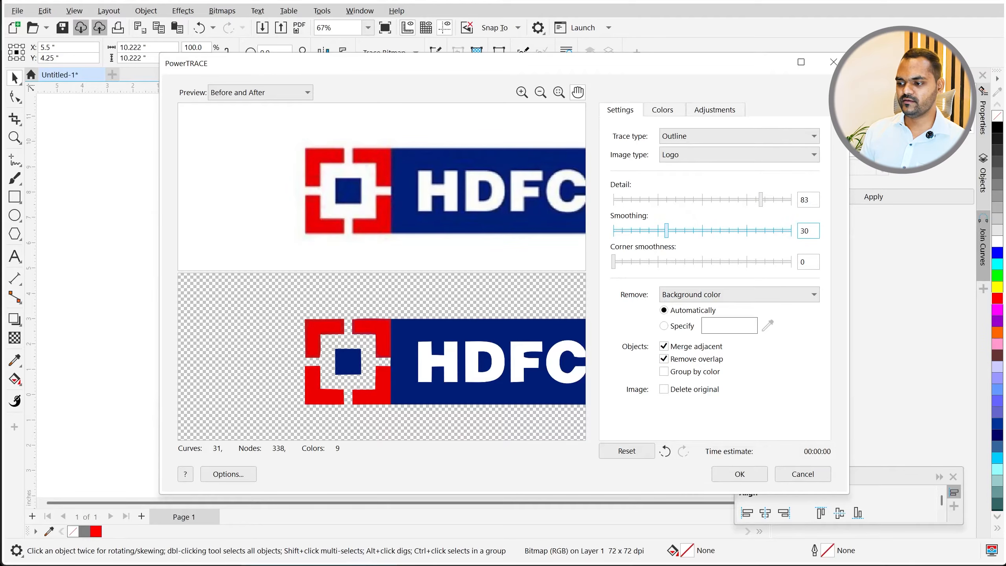
left_click(756, 474)
scroll(326, 279, "down", 2)
left_click(293, 247)
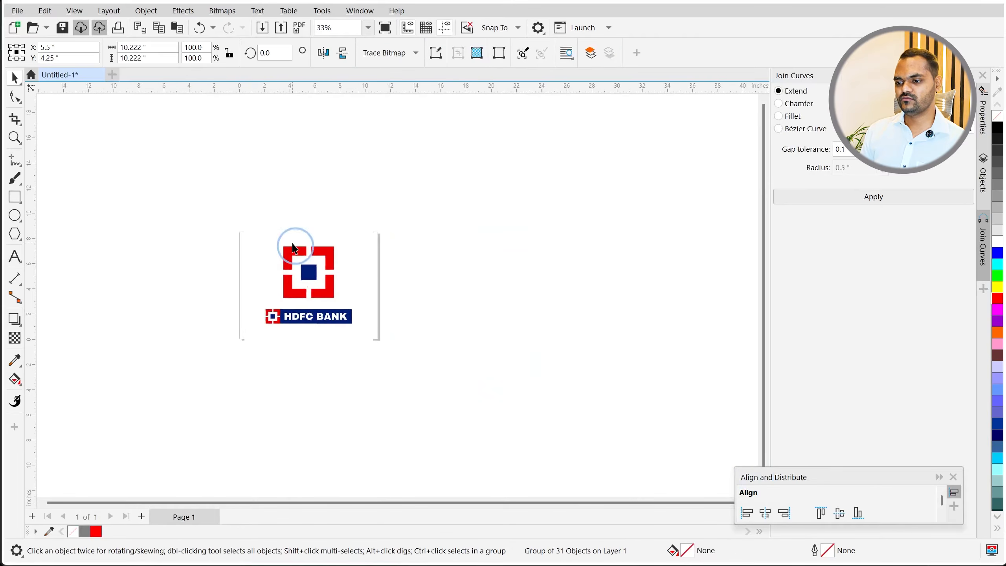
left_click_drag(293, 247, 487, 251)
Step: Examine the edges and corners of the red shapes in the traced HDFC logo at high magnification
scroll(569, 305, "up", 10)
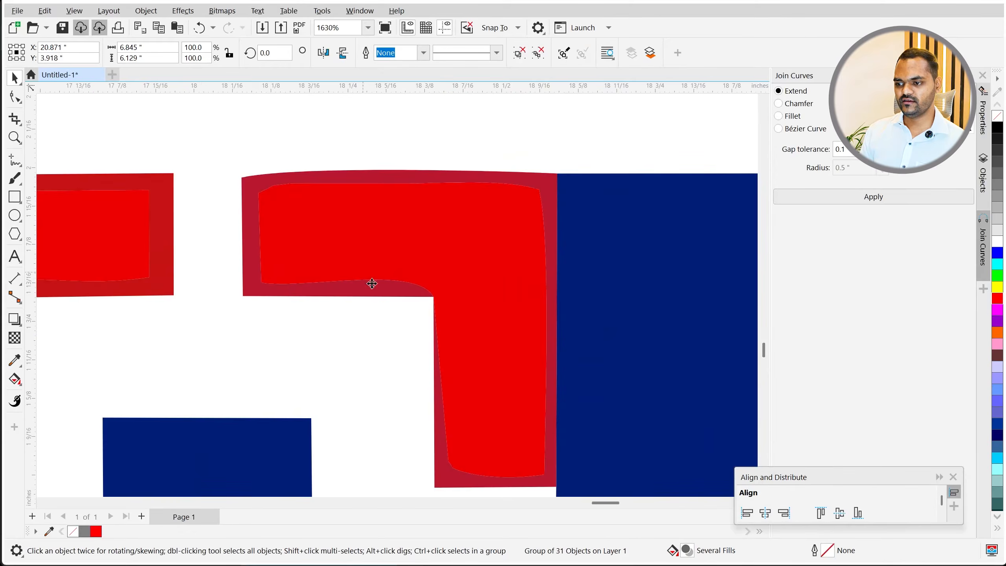
scroll(435, 291, "down", 3)
scroll(160, 253, "up", 3)
scroll(151, 290, "down", 5)
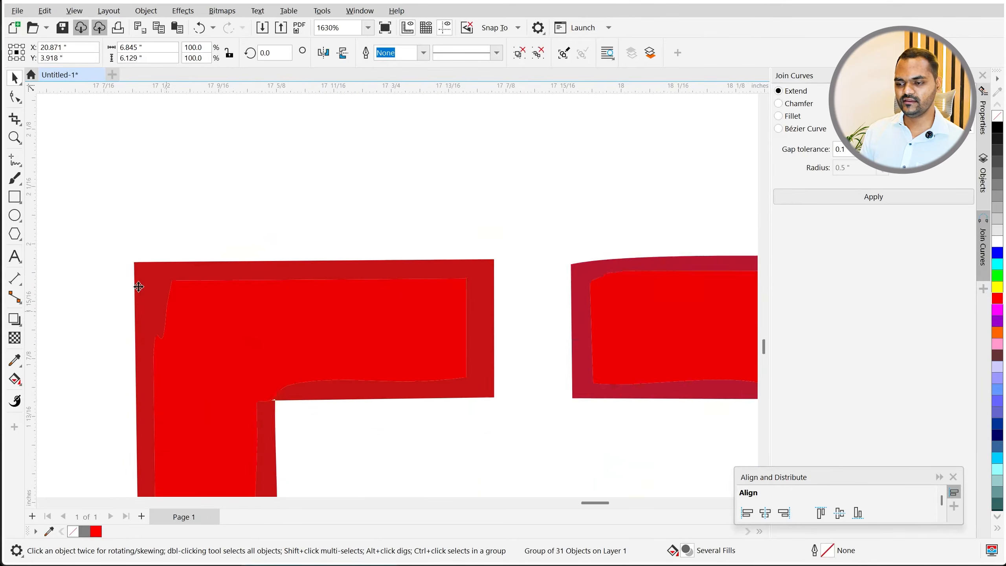
scroll(220, 293, "down", 5)
scroll(325, 167, "up", 5)
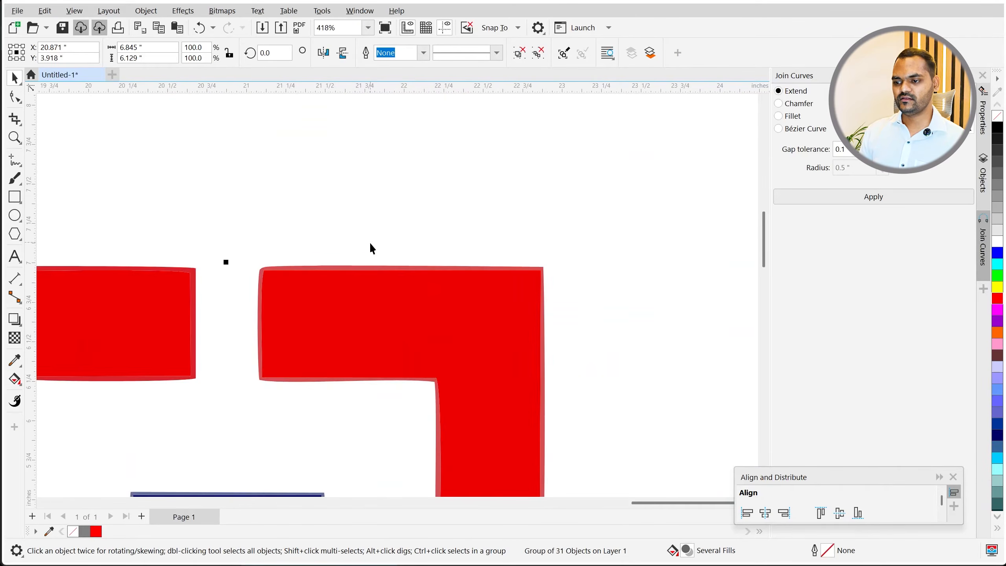
scroll(248, 276, "up", 4)
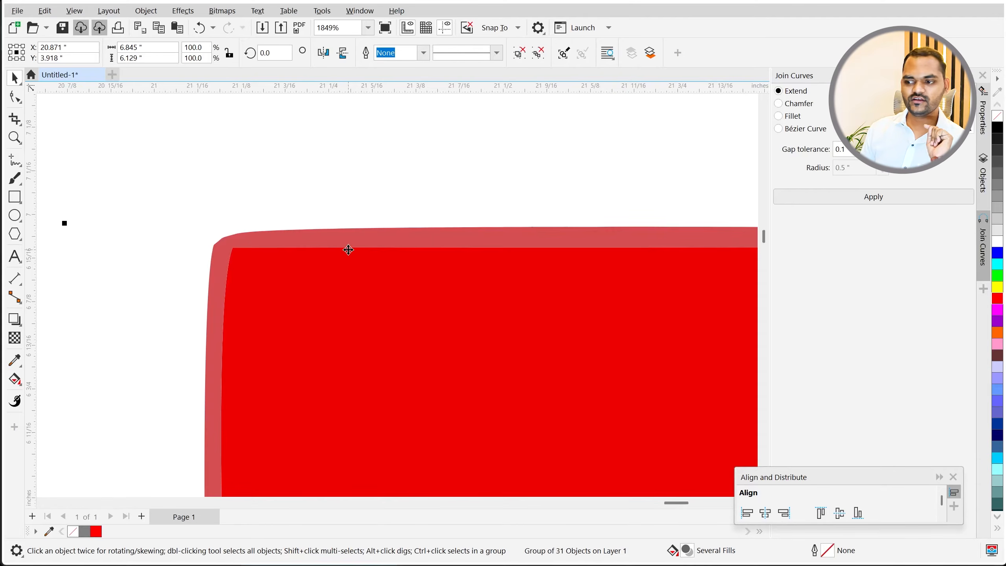
Step: Delete the traced HDFC logo, keeping the original bitmap
scroll(348, 250, "down", 9)
scroll(355, 354, "up", 1)
key("Delete")
Step: Start a new outline trace of the original HDFC bitmap with the Detailed Logo preset
scroll(307, 301, "down", 3)
left_click(247, 287)
scroll(248, 287, "up", 2)
left_click(415, 53)
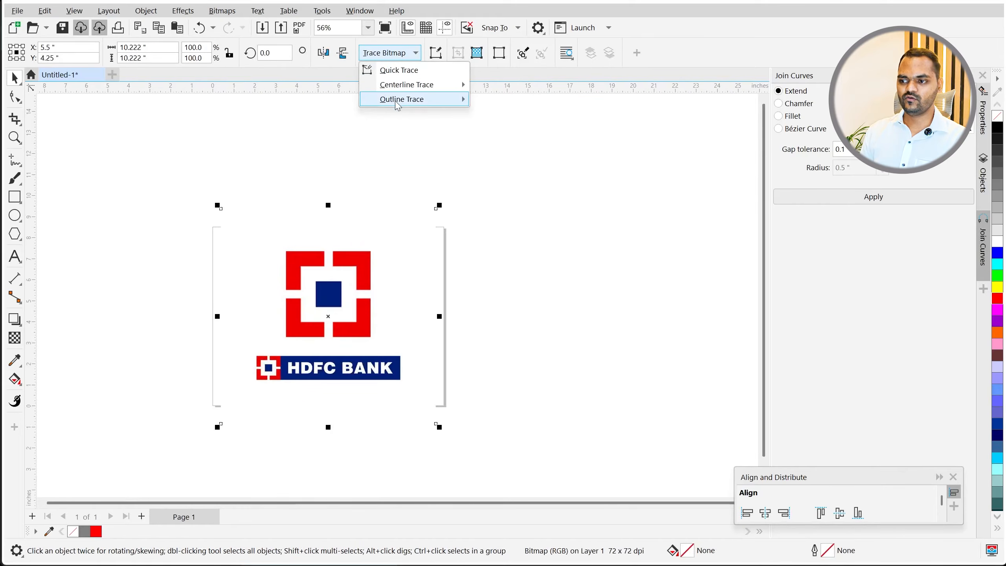
mouse_move(416, 100)
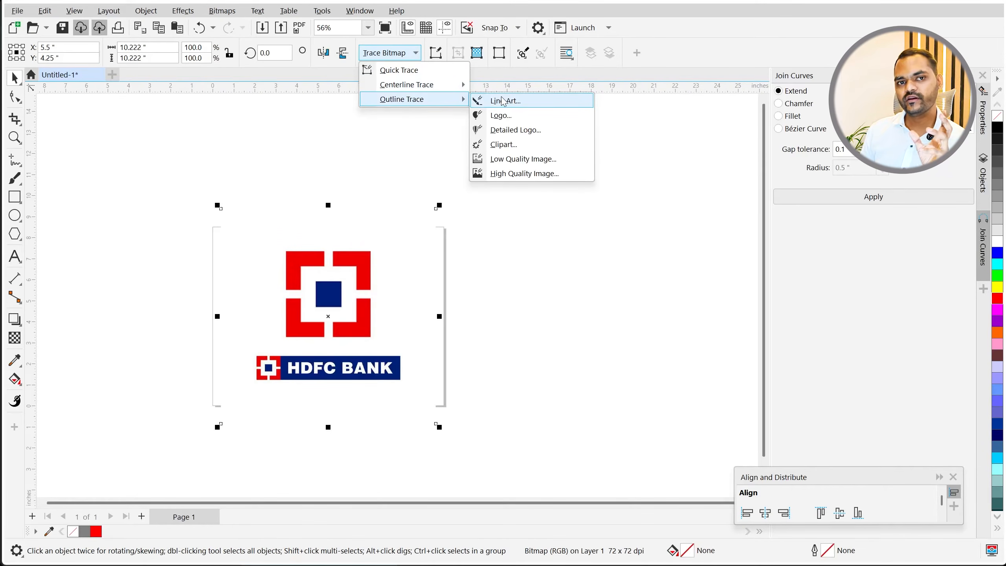
left_click(522, 131)
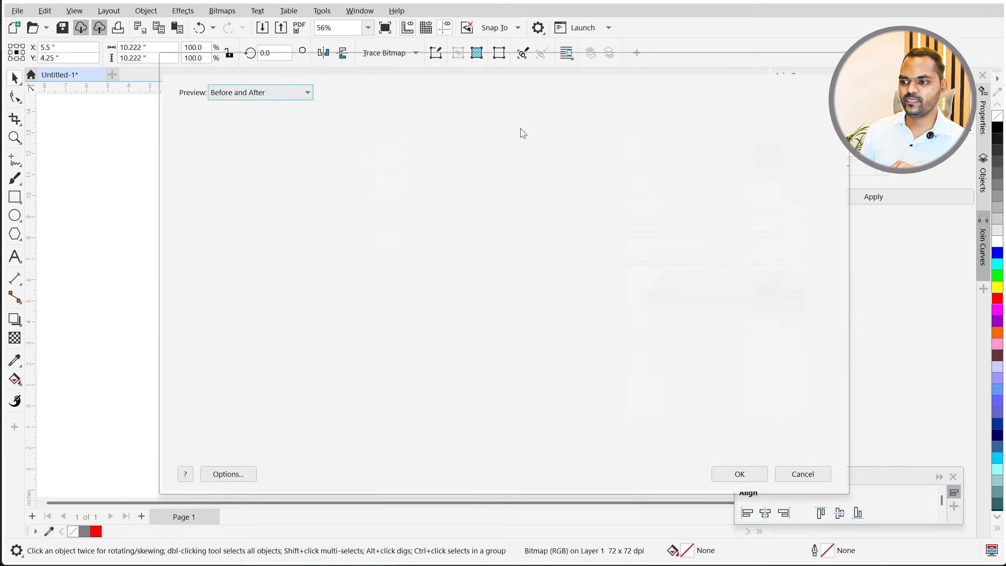
Step: Check the Detailed logo trace preview, accept the trace and move the traced logo to the right of the bitmap
scroll(384, 353, "up", 5)
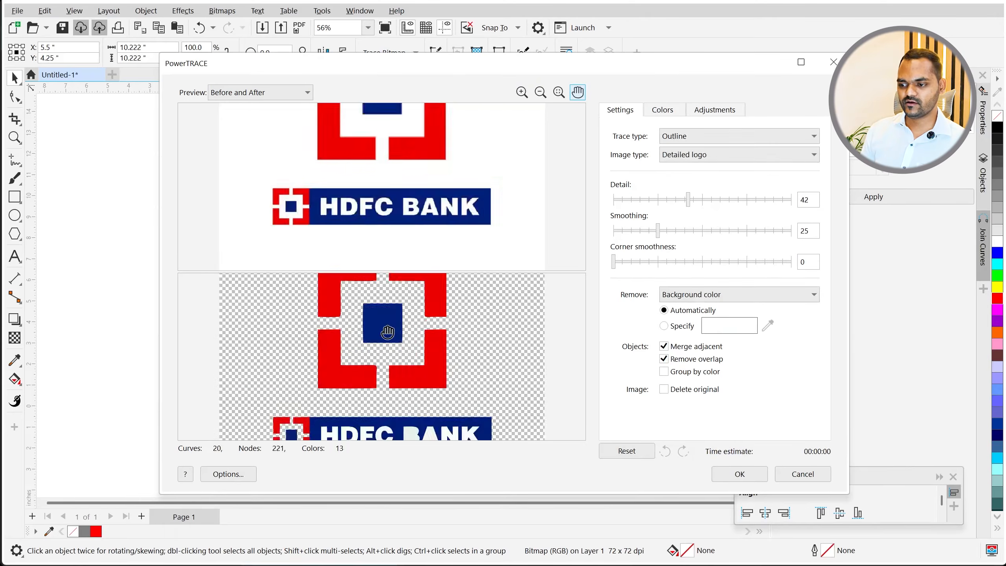
left_click_drag(559, 263, 280, 394)
scroll(298, 377, "up", 5)
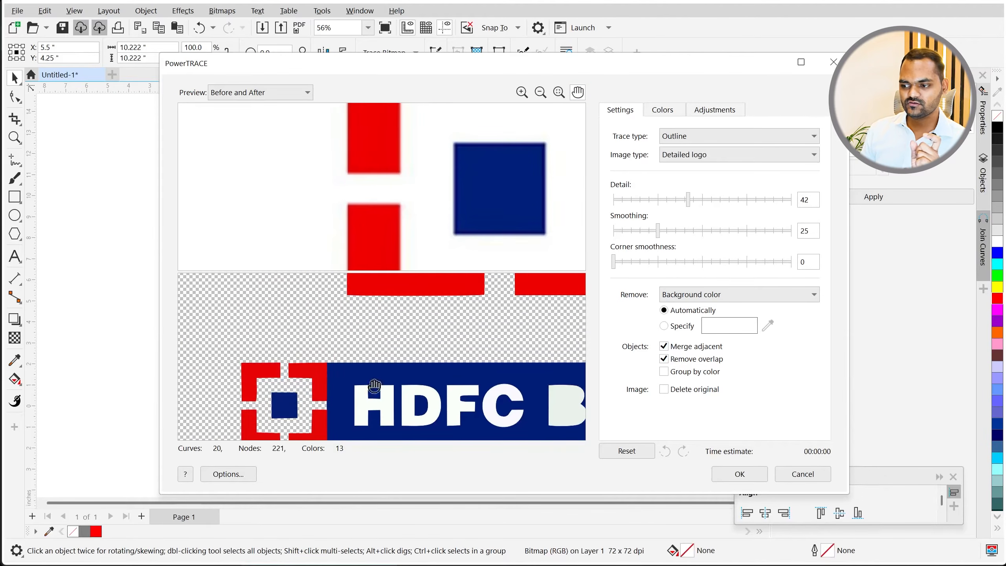
scroll(436, 377, "up", 4)
mouse_move(393, 406)
left_mouse_down()
mouse_move(399, 363)
mouse_move(404, 422)
mouse_move(409, 399)
left_mouse_up()
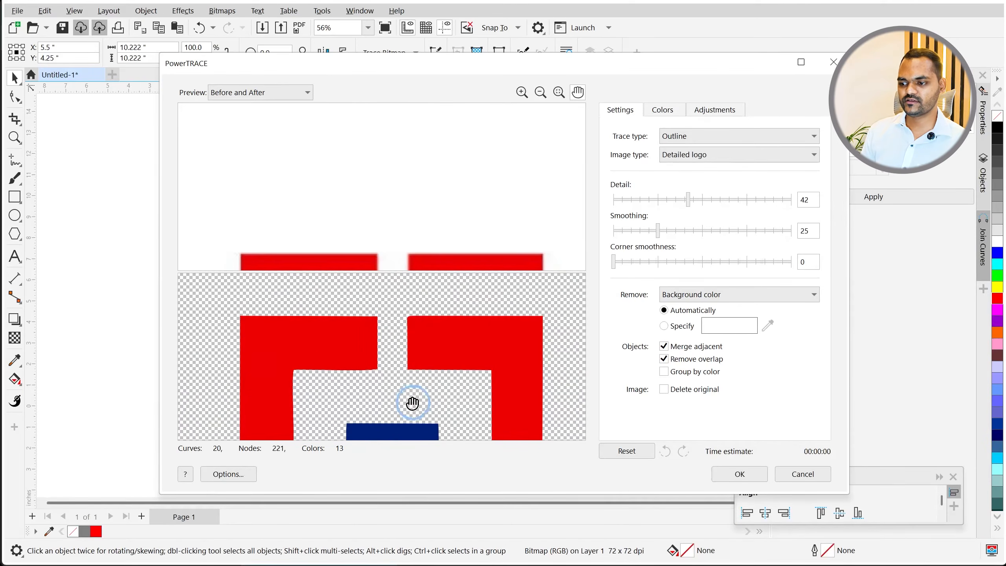
left_click(757, 477)
scroll(432, 351, "down", 3)
mouse_move(286, 286)
left_mouse_down()
mouse_move(489, 280)
mouse_move(467, 275)
left_mouse_up()
Step: Examine the corners, edges and lettering of the Detailed logo trace at high magnification
scroll(478, 344, "up", 9)
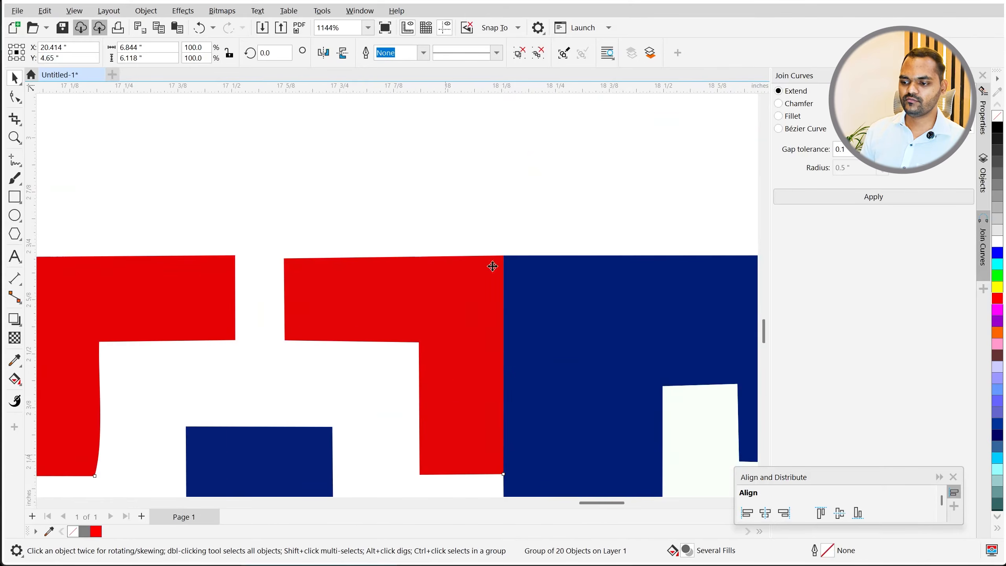
scroll(492, 267, "down", 5)
scroll(326, 274, "up", 5)
scroll(271, 348, "down", 3)
scroll(328, 396, "up", 2)
scroll(246, 396, "down", 5)
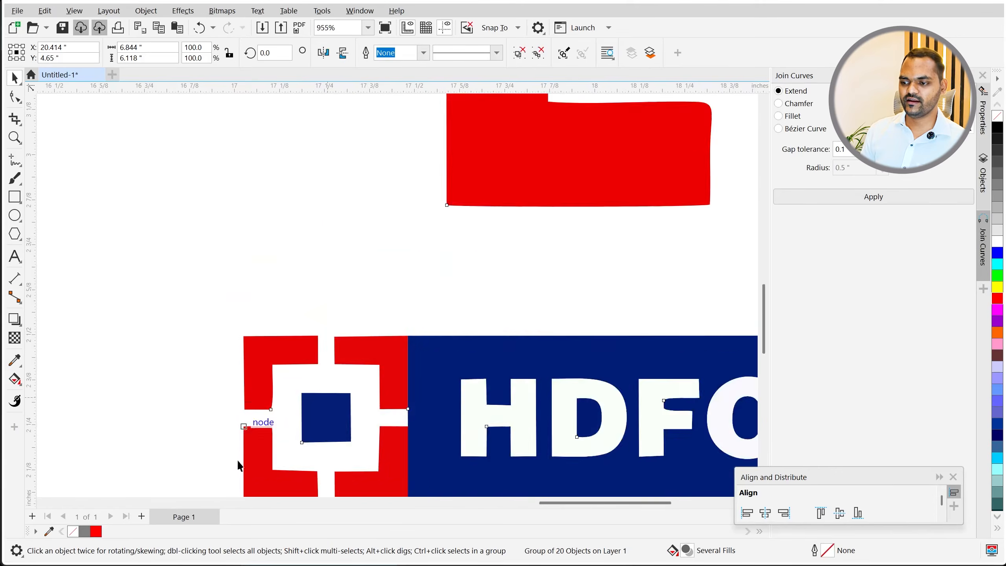
scroll(241, 455, "down", 5)
scroll(368, 198, "up", 4)
scroll(289, 422, "down", 3)
scroll(353, 274, "up", 6)
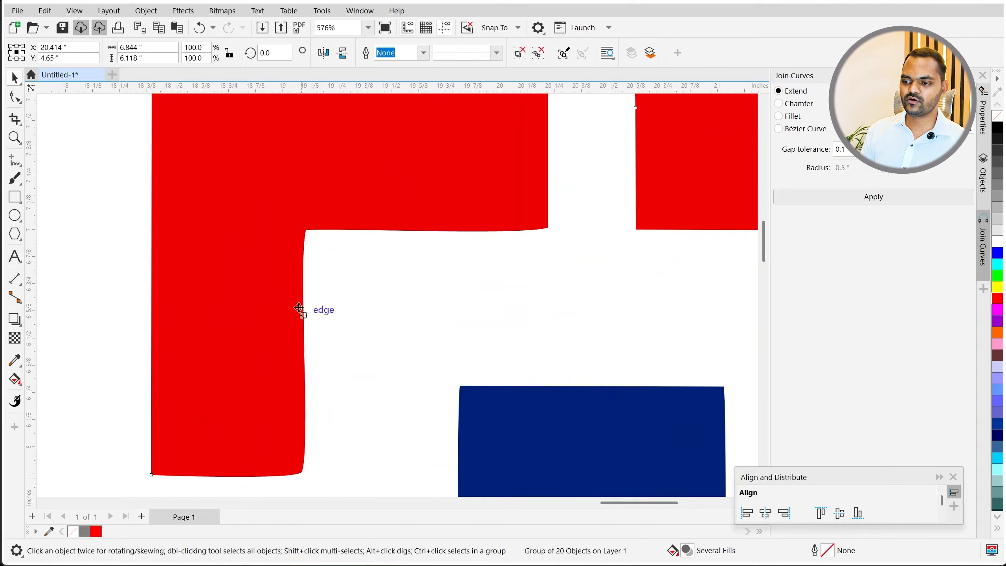
scroll(235, 265, "down", 10)
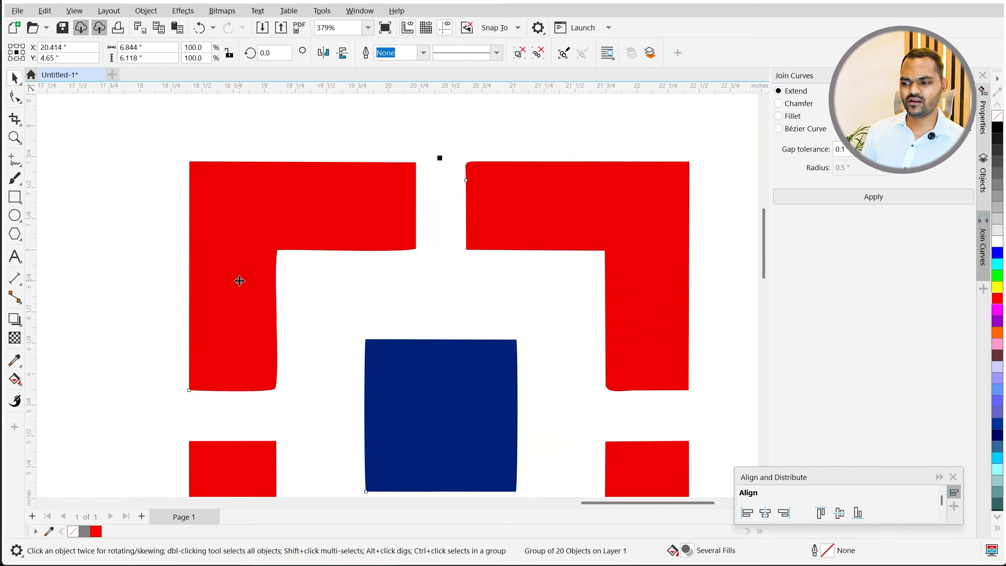
scroll(462, 251, "down", 3)
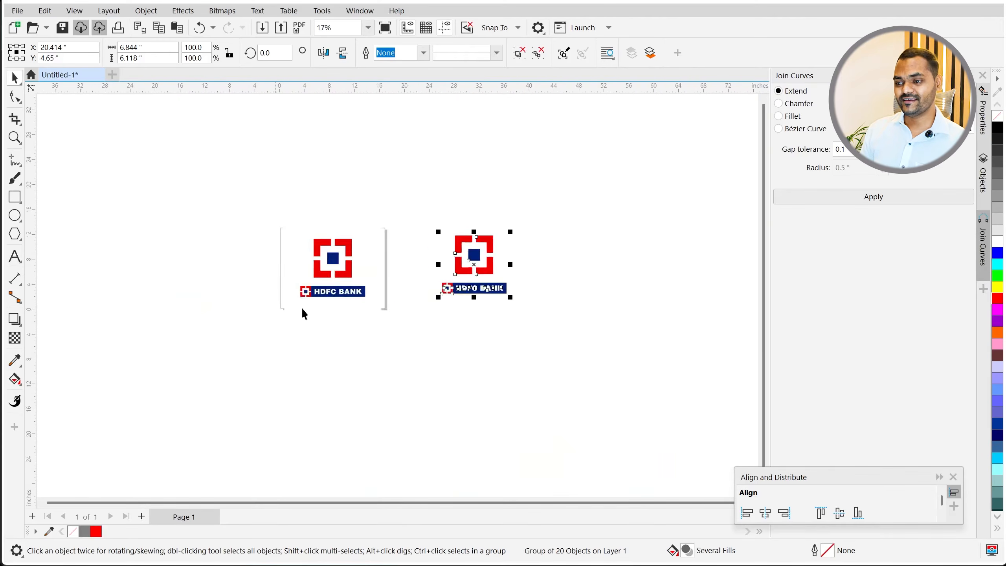
Step: Delete the Detailed logo trace and select the original HDFC bitmap
scroll(376, 270, "up", 5)
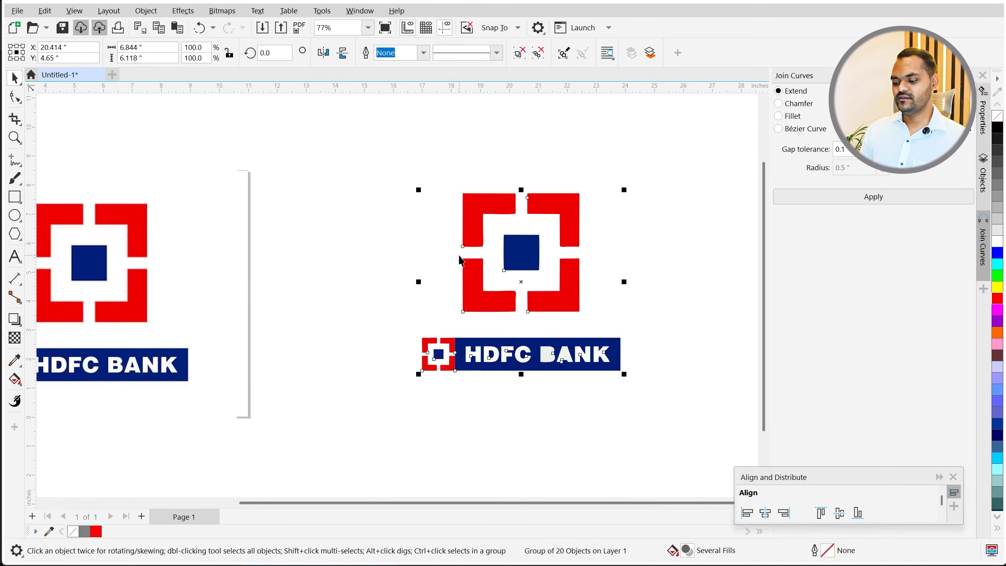
key("Delete")
left_click(121, 279)
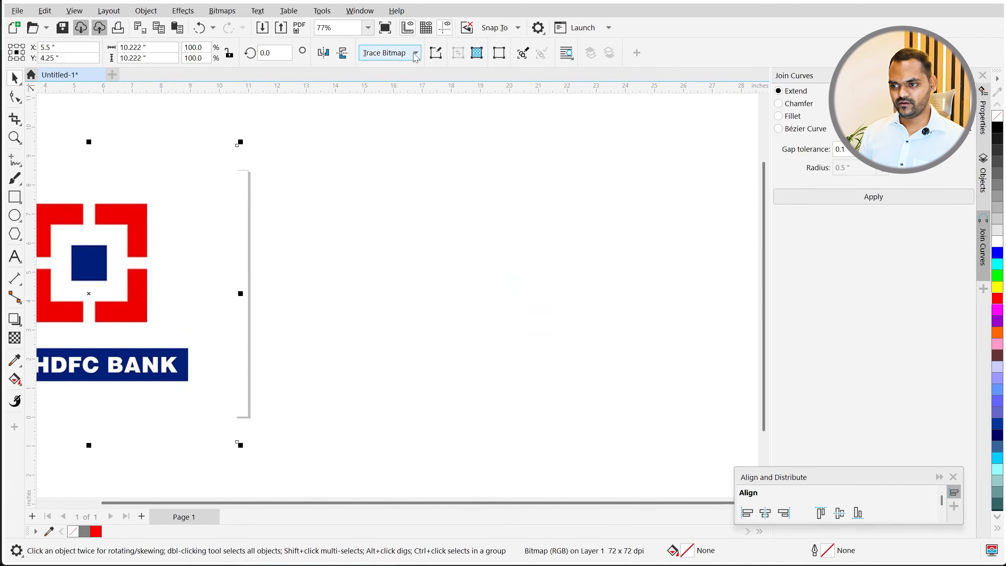
Step: Preview outline traces of the HDFC bitmap with the Clipart and Low quality image presets without accepting either
left_click(390, 52)
mouse_move(438, 103)
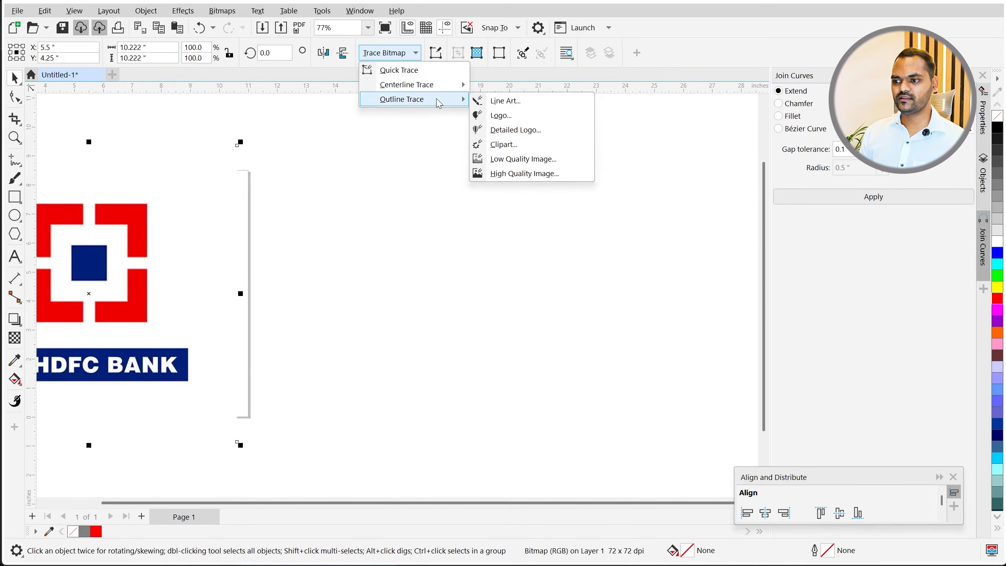
left_click(537, 148)
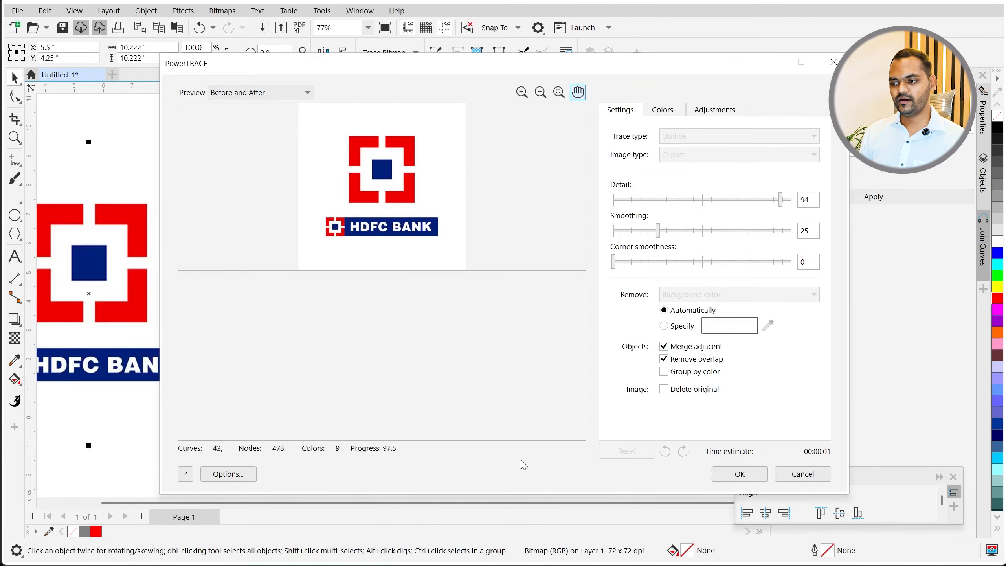
left_click(804, 478)
left_click(386, 52)
mouse_move(409, 102)
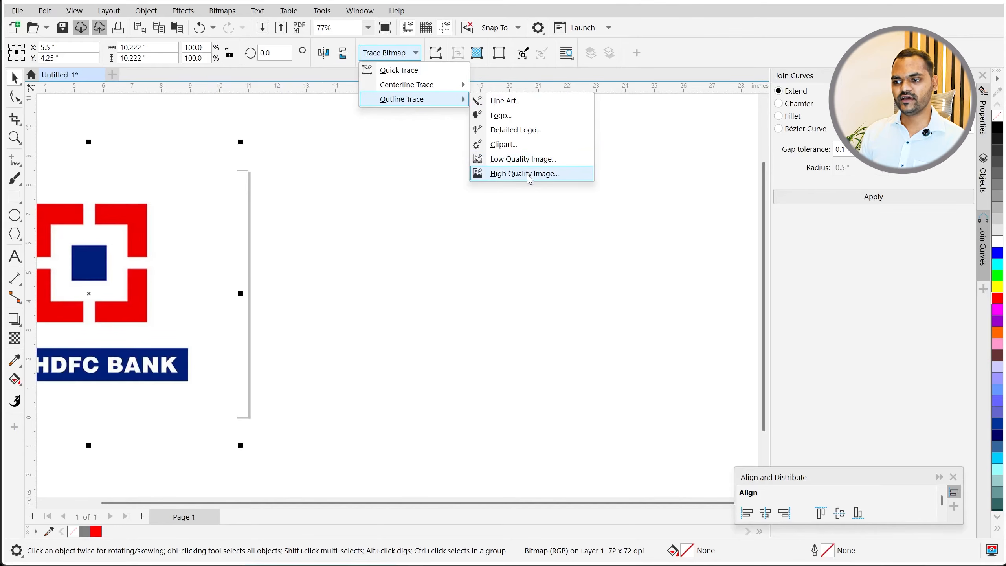
left_click(529, 159)
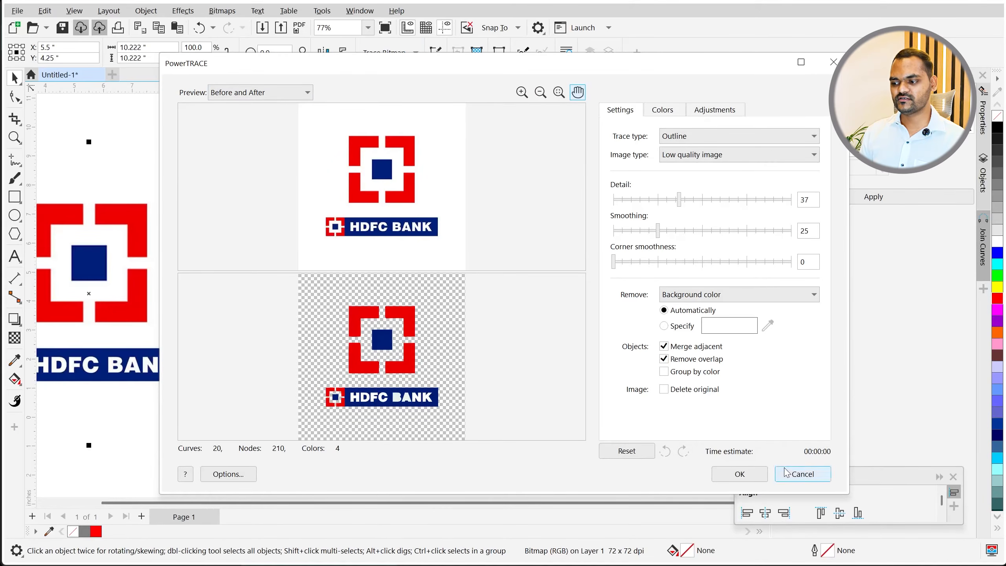
left_click(802, 477)
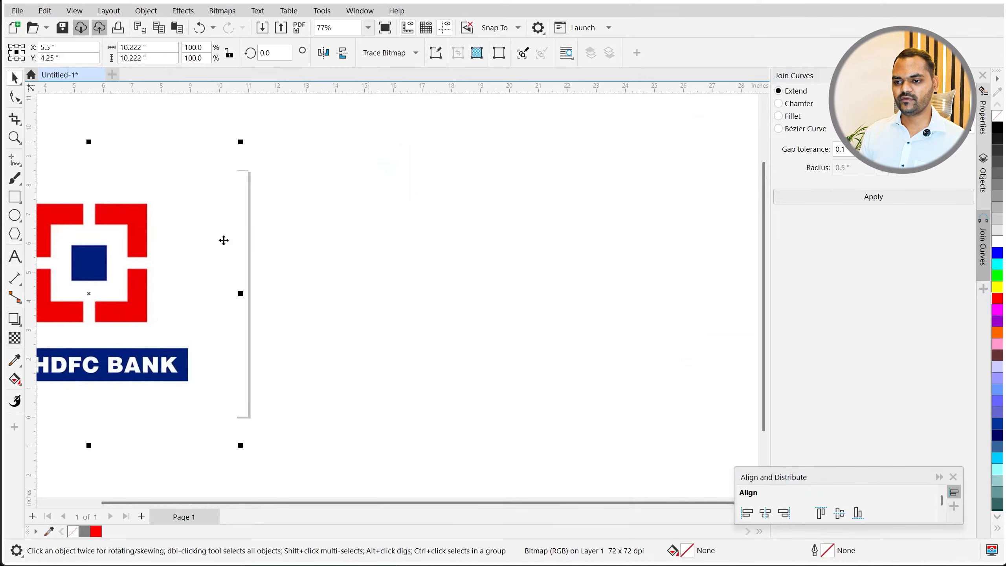
Step: Trace the HDFC bitmap with the Technical Illustration centerline preset and place the trace to the right of the bitmap
left_click(375, 53)
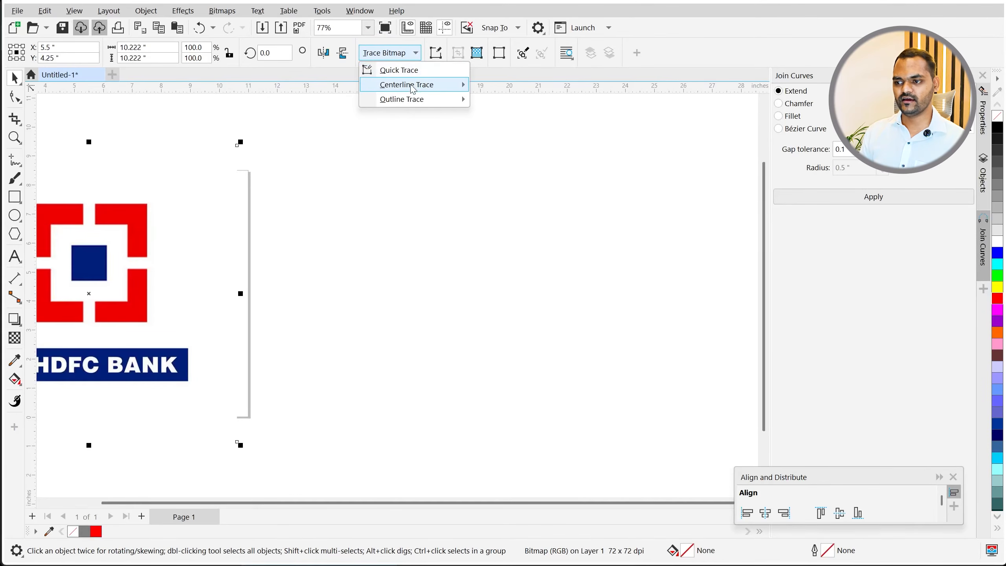
mouse_move(416, 91)
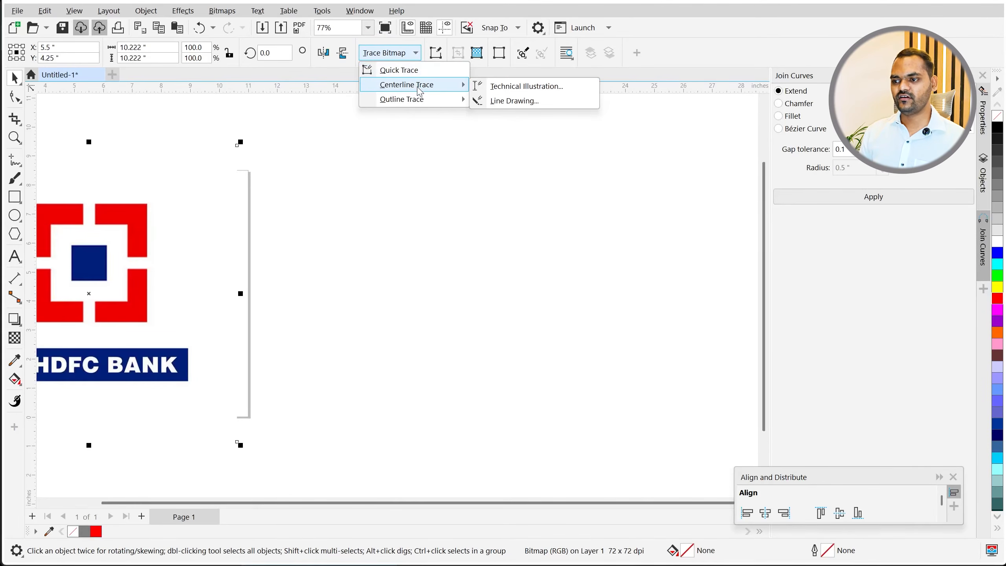
left_click(527, 90)
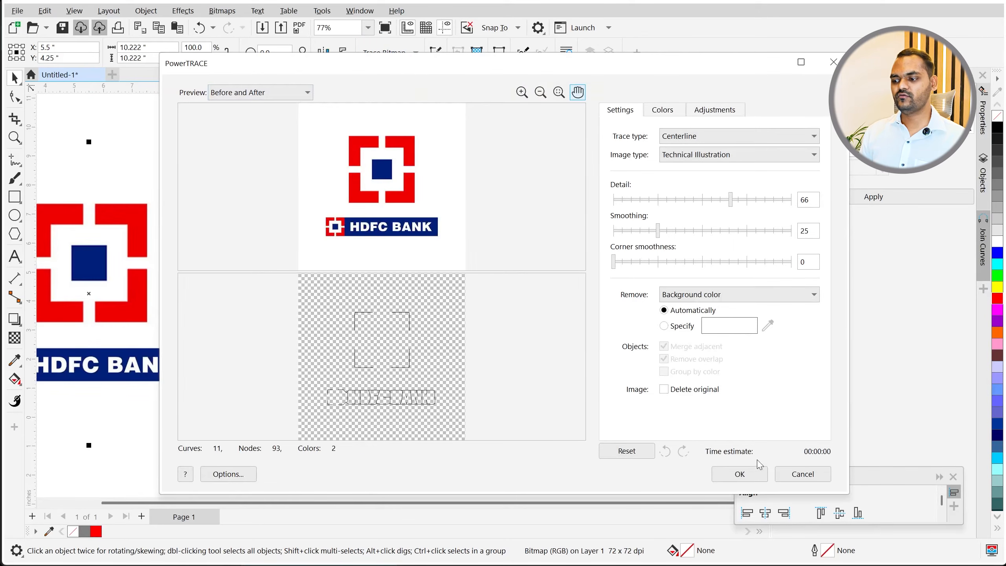
left_click(740, 474)
left_click_drag(137, 285, 482, 278)
Step: Examine the lines of the Technical Illustration trace up close and compare them with the original HDFC bitmap
scroll(480, 347, "up", 2)
scroll(480, 347, "up", 2)
scroll(285, 412, "down", 4)
scroll(386, 292, "up", 4)
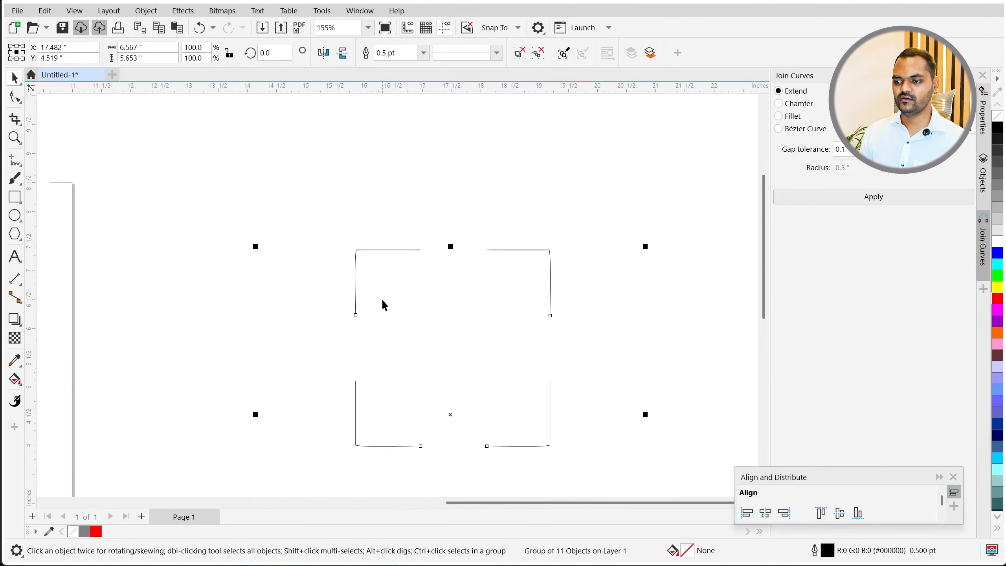
scroll(382, 299, "down", 4)
left_click_drag(541, 215, 390, 354)
left_click_drag(313, 392, 313, 391)
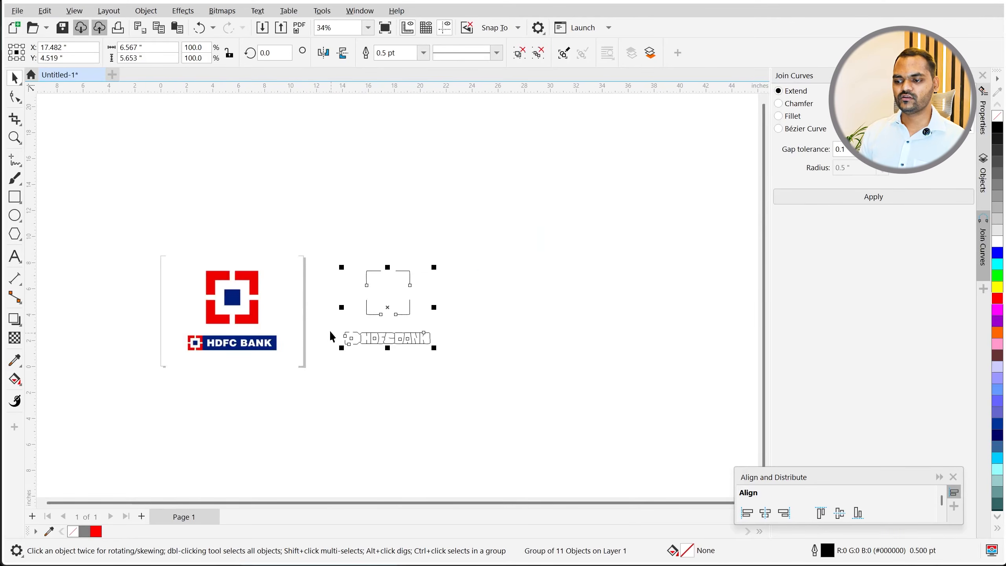
Step: Delete the Technical Illustration trace and select the original HDFC bitmap again
scroll(331, 333, "up", 4)
key("Delete")
scroll(467, 216, "down", 3)
scroll(171, 233, "up", 2)
left_click(171, 232)
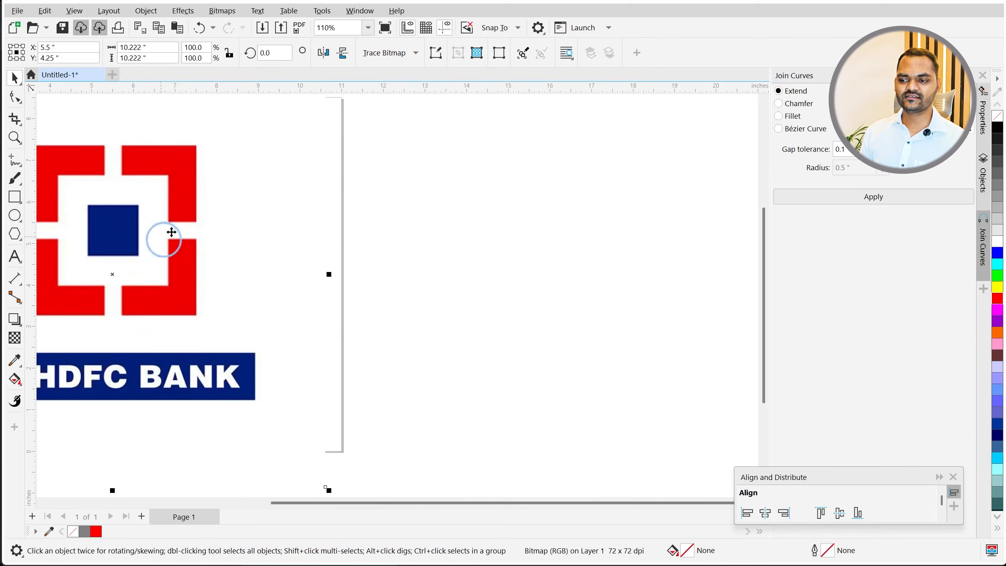
Step: Trace the HDFC bitmap with the Line drawing centerline preset, checking the preview, and move the trace to the right of the bitmap
left_click(384, 54)
mouse_move(395, 87)
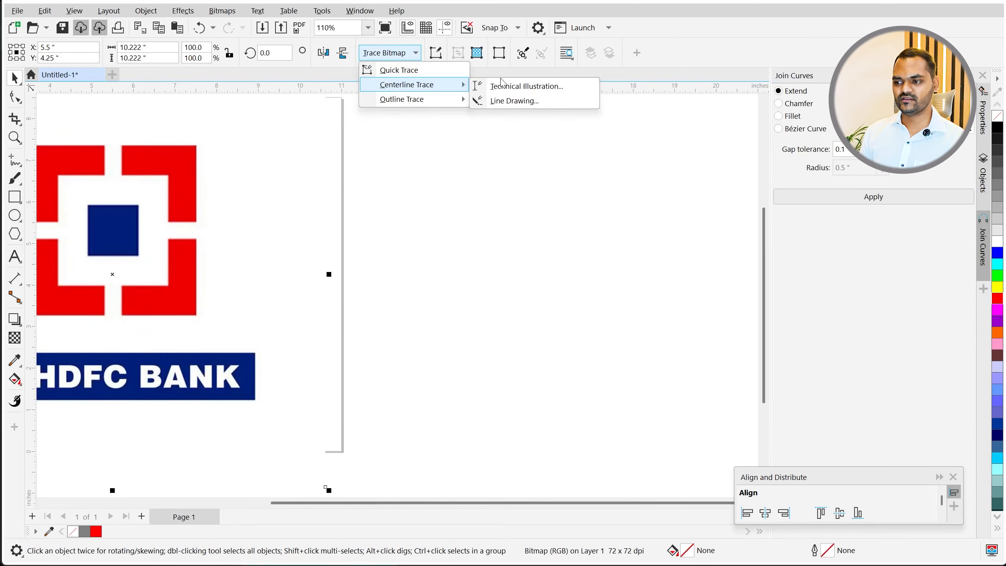
left_click(529, 100)
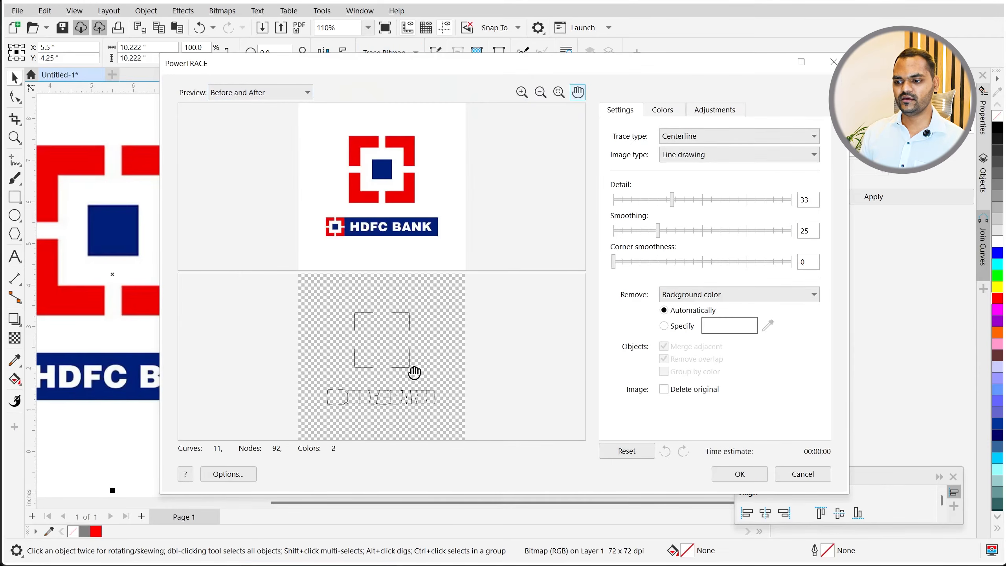
scroll(390, 390, "up", 3)
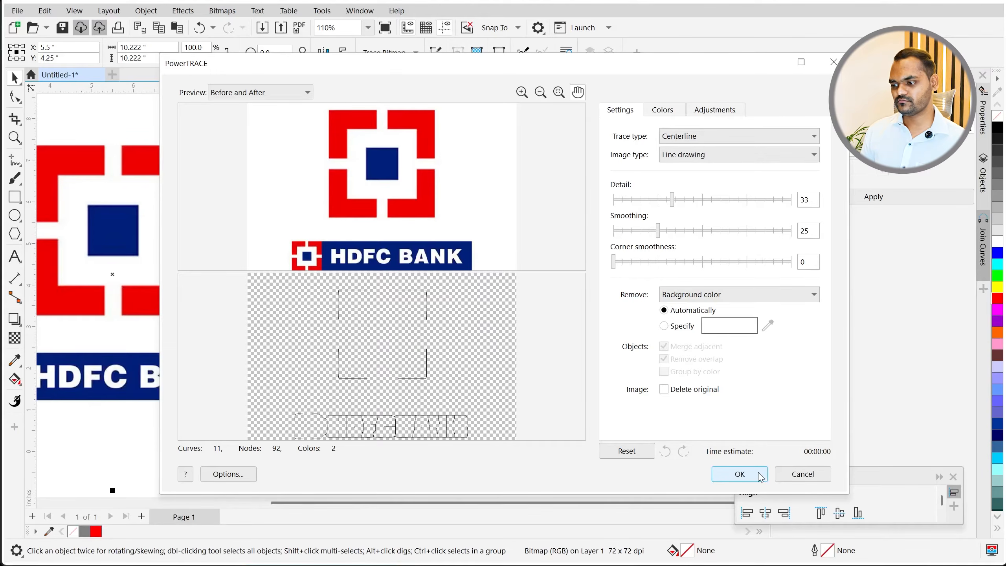
left_click(739, 474)
scroll(377, 303, "down", 4)
left_click_drag(330, 254, 474, 261)
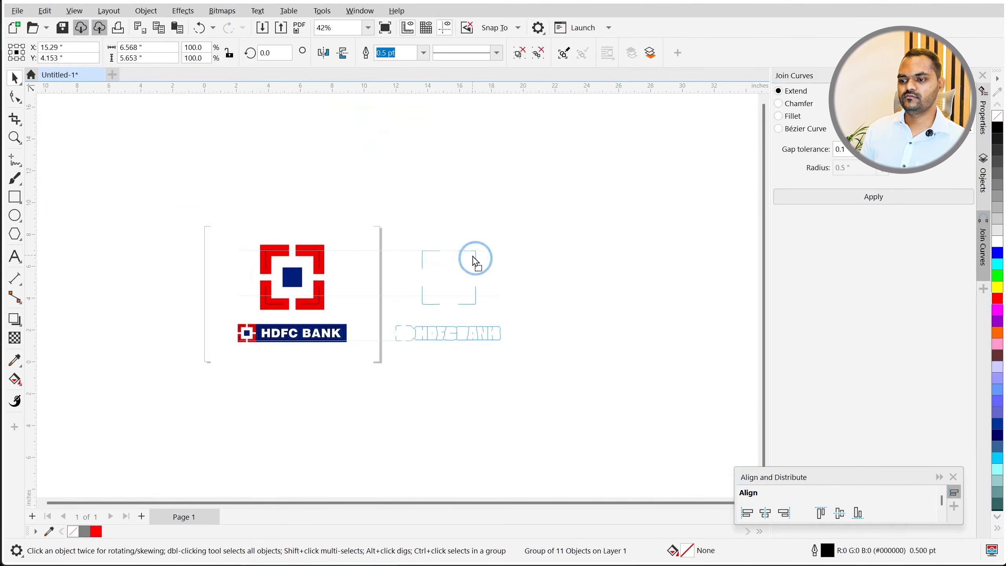
Step: Delete both the original HDFC bitmap and its Line drawing trace
mouse_move(164, 183)
left_mouse_down()
mouse_move(552, 391)
mouse_move(726, 393)
left_mouse_up()
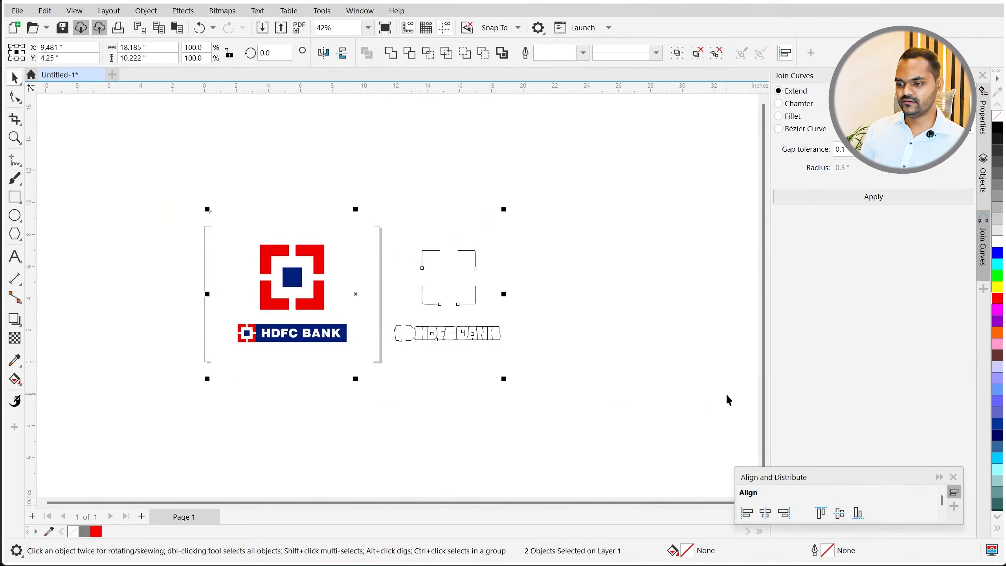
key("Delete")
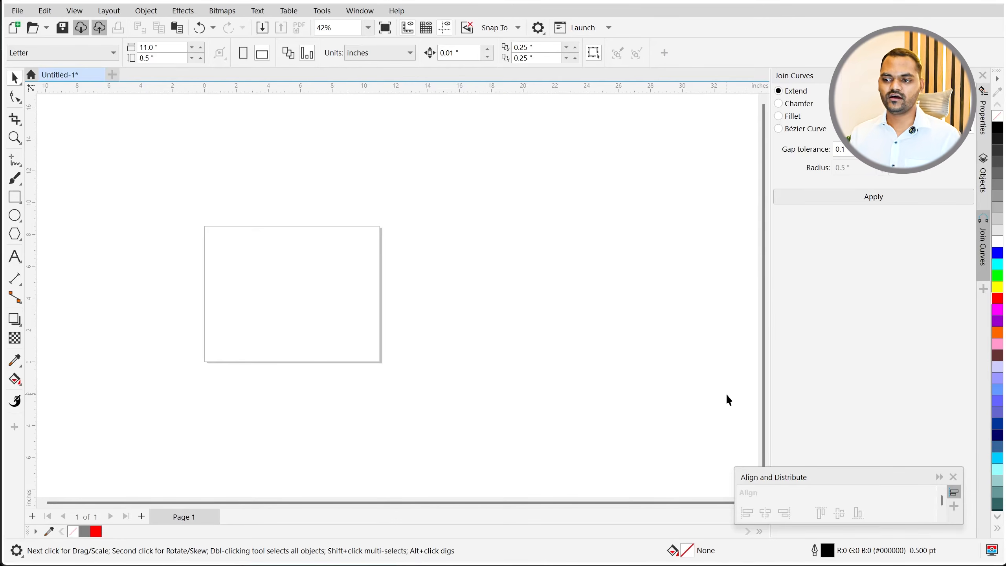
Step: Switch to Chrome and search Google Images for "car"
key("alt+Tab")
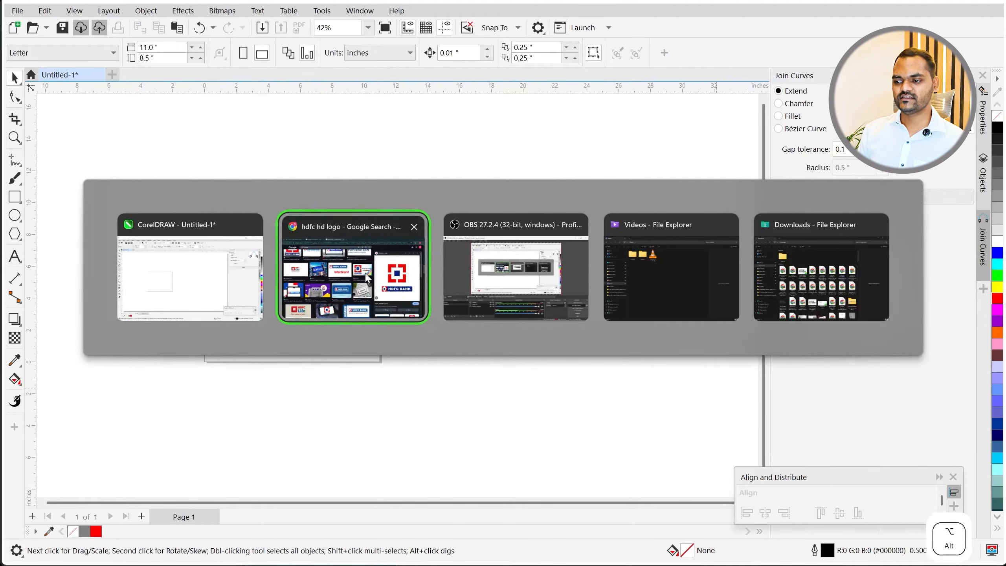
left_click(366, 278)
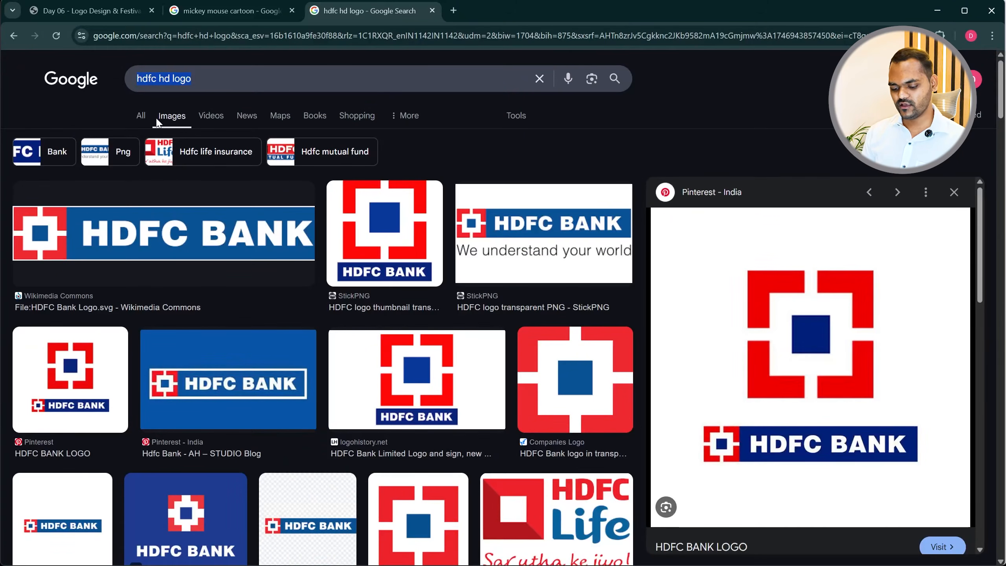
type("car")
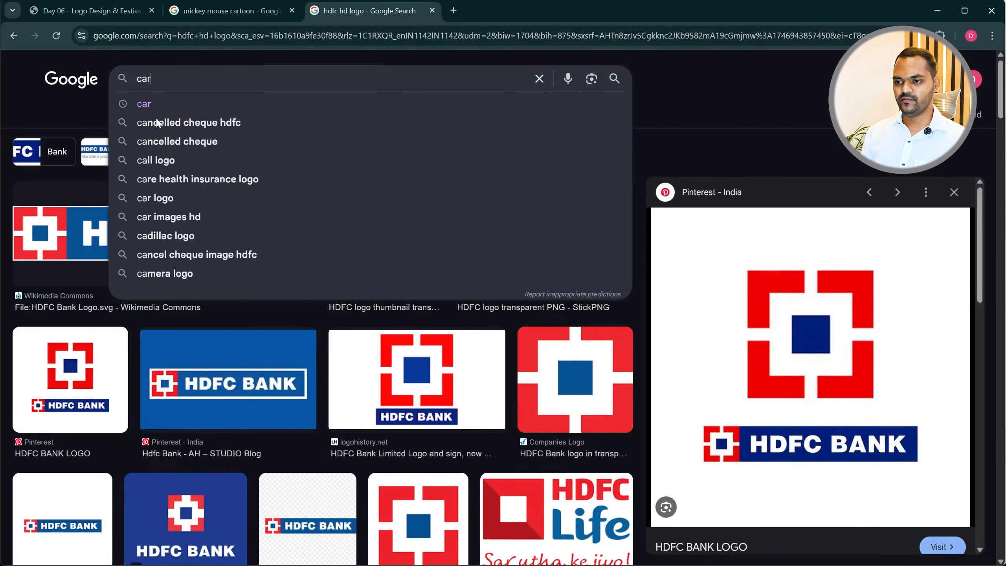
key("Return")
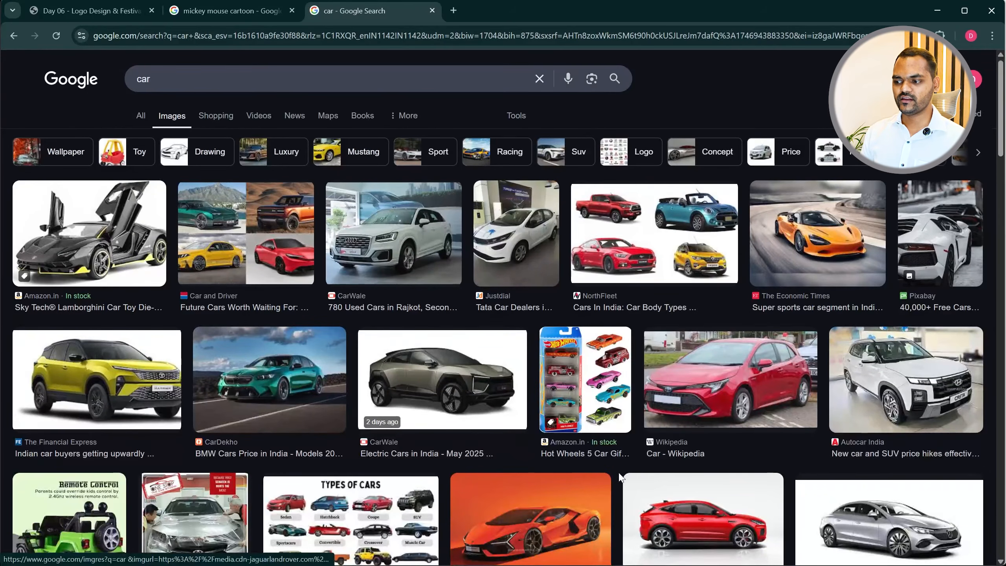
Step: Copy the CarWale electric car image and paste it into the CorelDRAW document
left_click(435, 369)
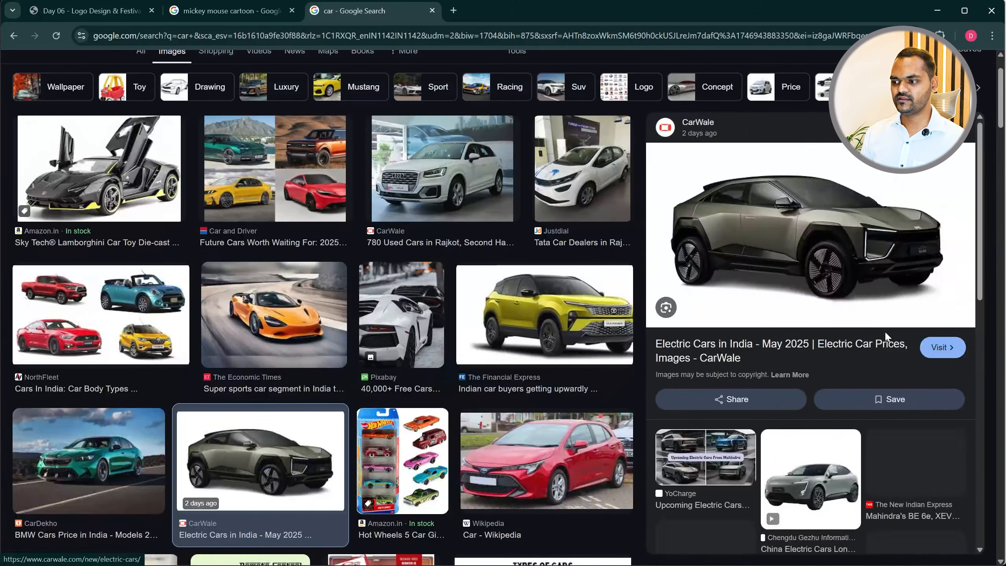
right_click(785, 235)
left_click(832, 425)
key("alt+Tab")
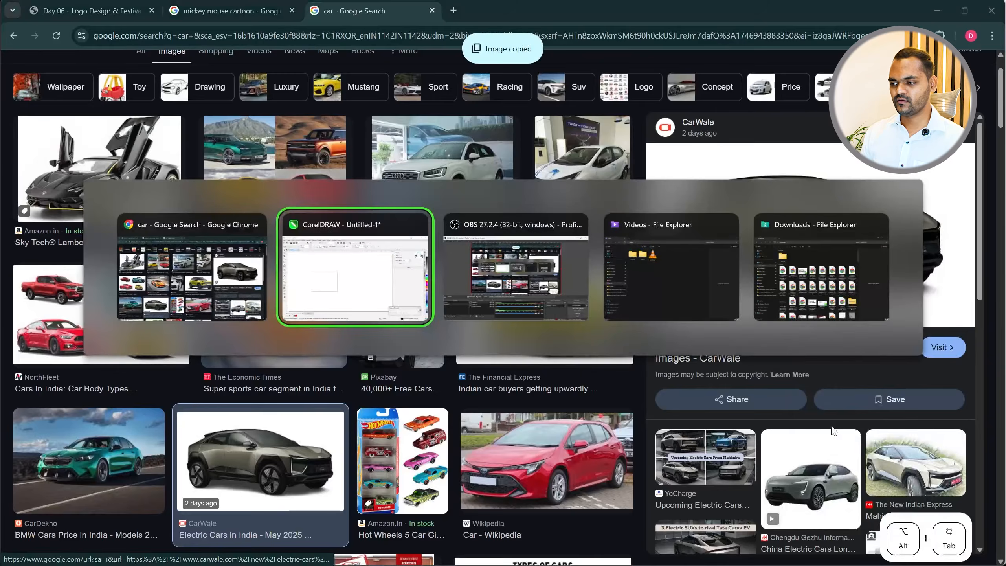
key("ctrl+v")
scroll(433, 307, "up", 5)
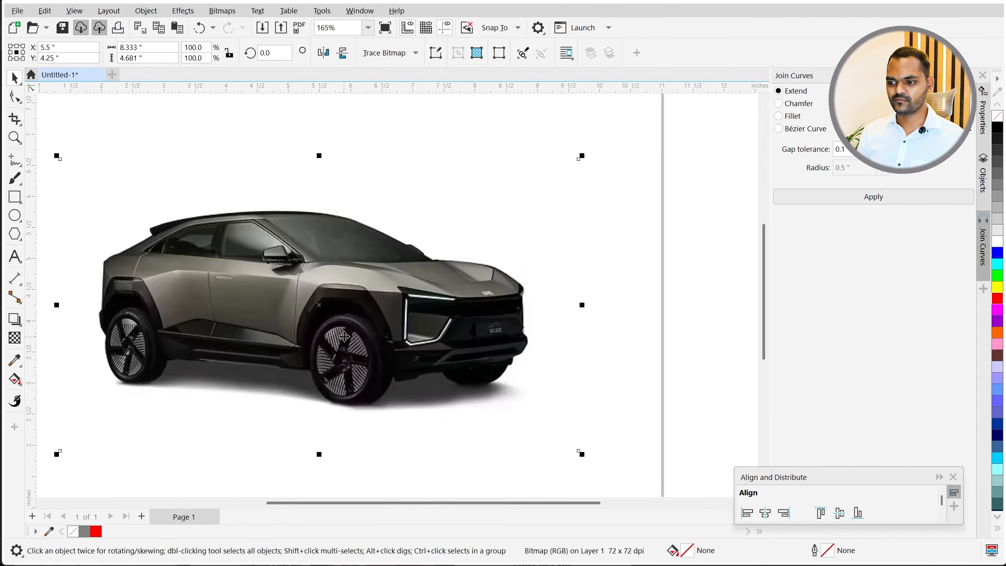
scroll(336, 307, "down", 6)
Step: Return to the car image results in Chrome and copy the black Lamborghini toy car image from Amazon.in
key("alt+Tab")
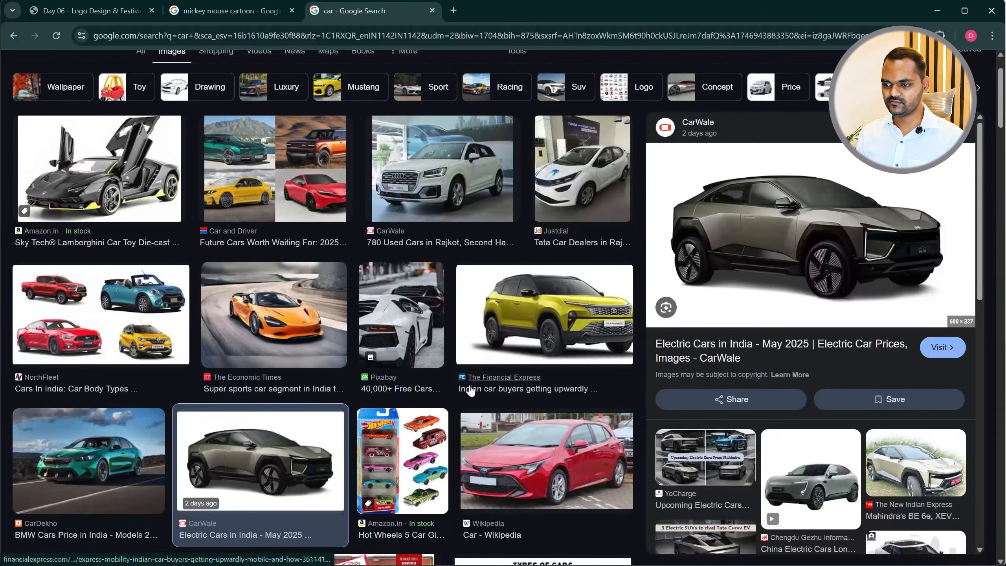
left_click(101, 169)
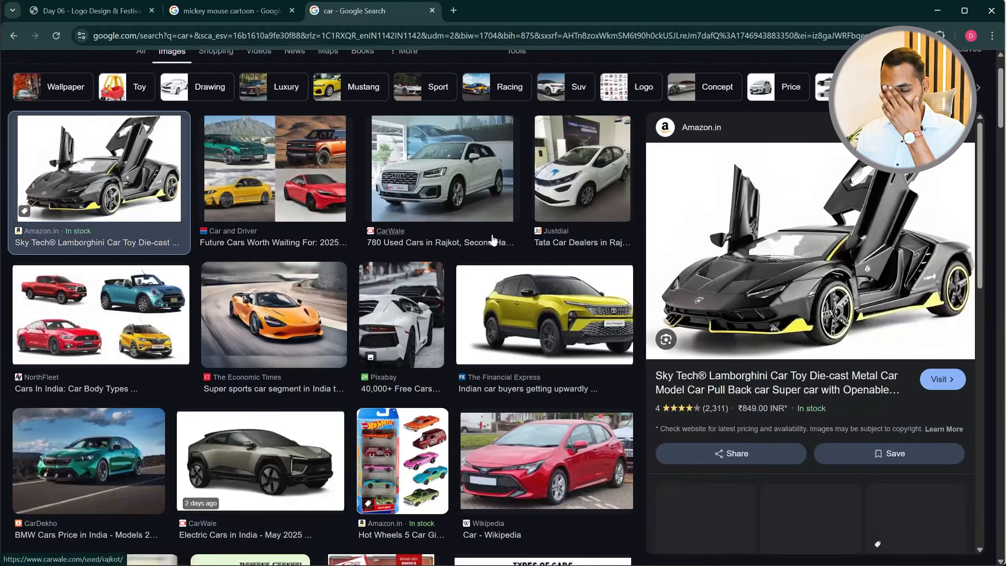
right_click(794, 291)
left_click(844, 178)
Step: In CorelDRAW, replace the electric car bitmap with the copied Lamborghini image and move it to the right of the page
key("alt+Tab")
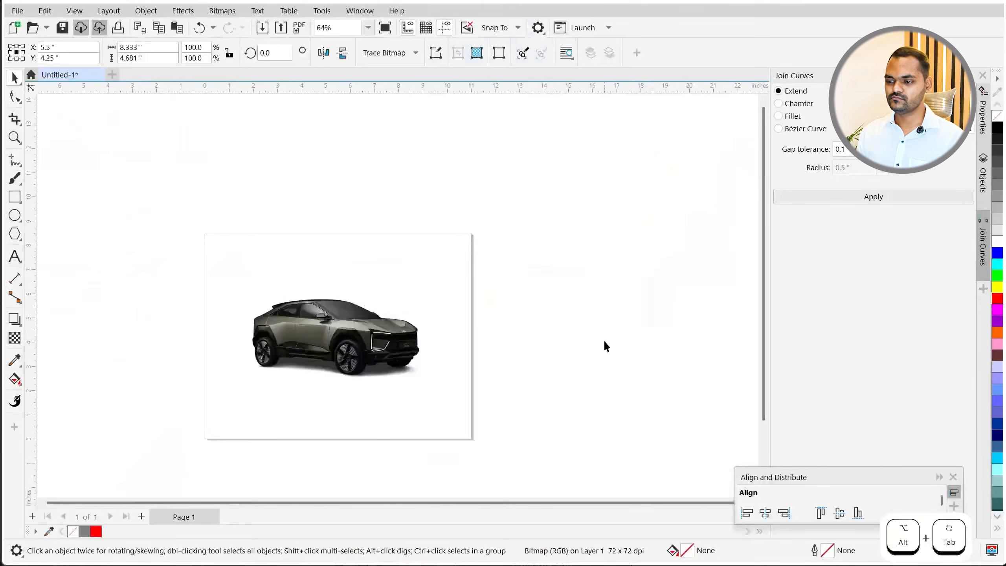
left_click(349, 317)
key("Delete")
key("ctrl+v")
scroll(238, 322, "down", 3)
scroll(253, 345, "down", 2)
left_click_drag(282, 337, 442, 327)
scroll(442, 328, "up", 3)
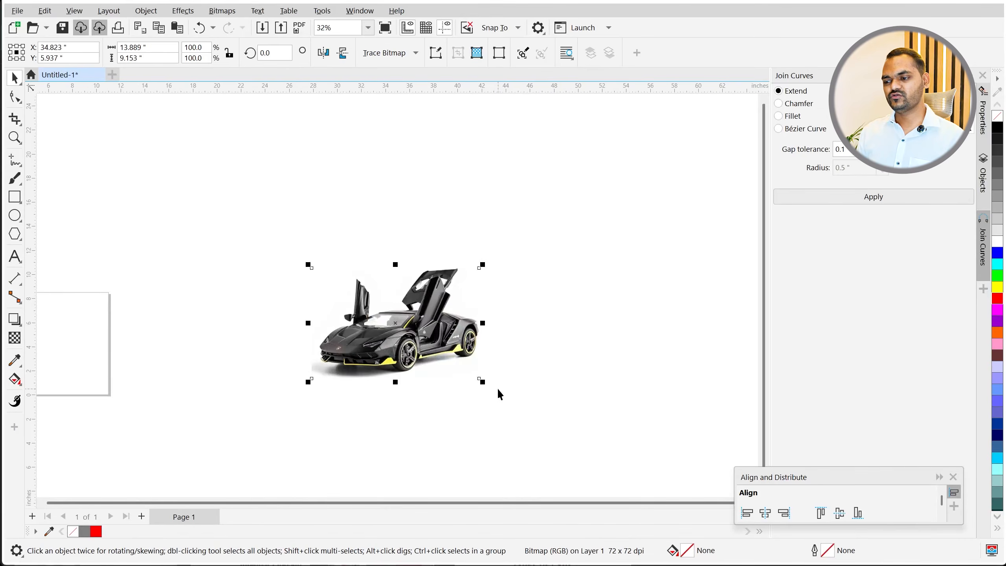
Step: Switch to Chrome and change the image search to "car vector"
key("alt+Tab")
scroll(181, 119, "up", 3)
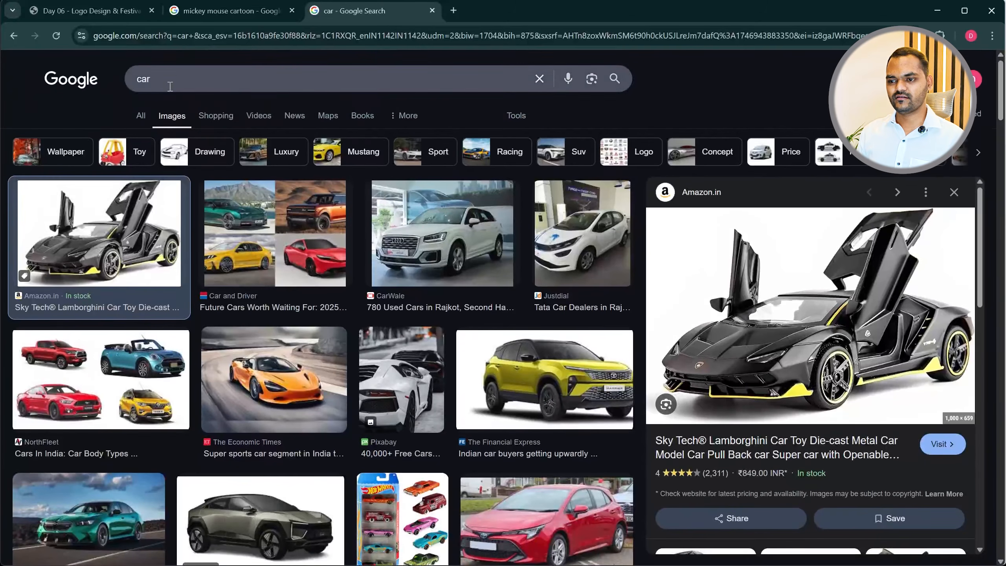
left_click(181, 79)
type("vector")
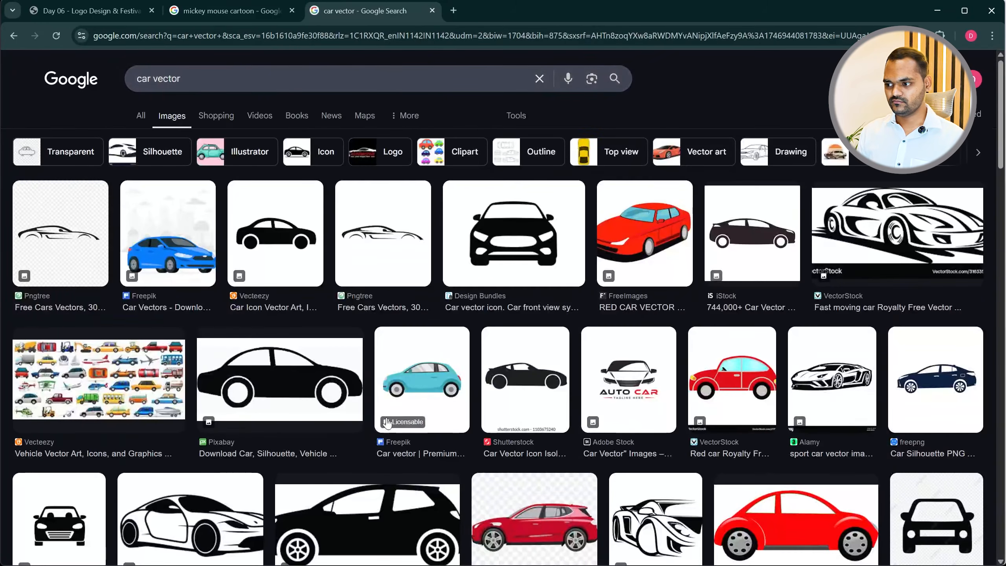
Step: Browse the car vector results and copy the red car vector image from Shmector
scroll(732, 410, "down", 4)
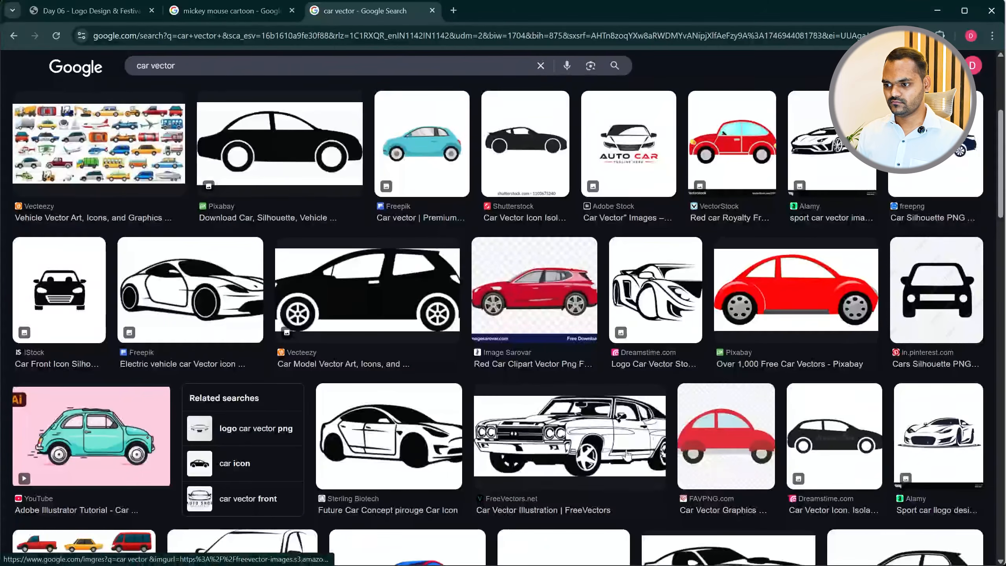
left_click_drag(811, 313, 814, 308)
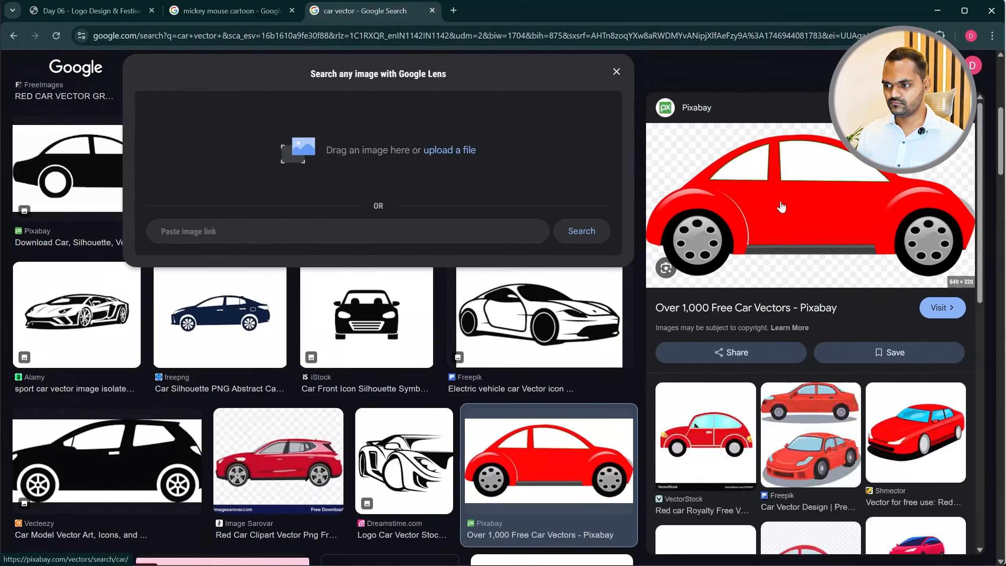
left_click(616, 72)
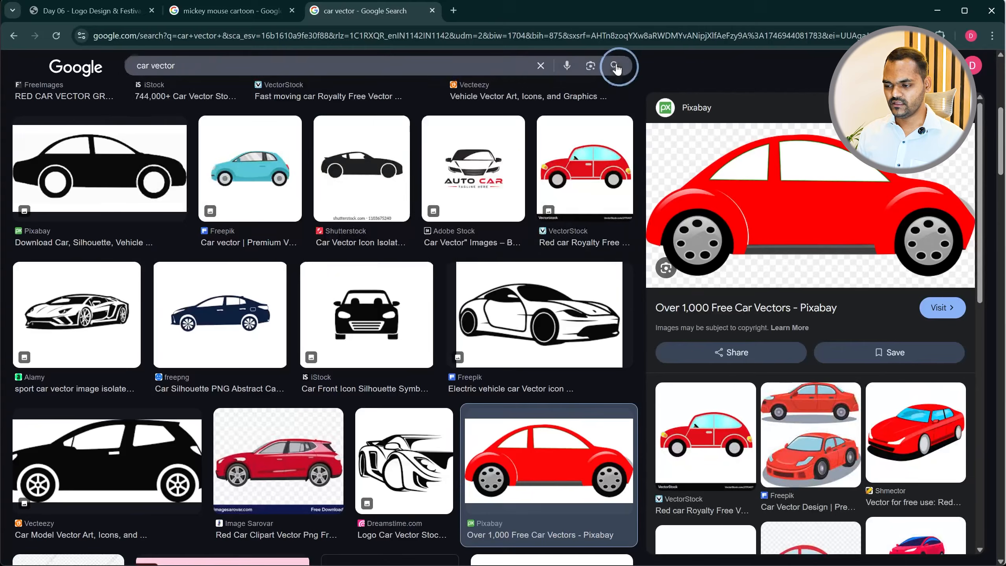
left_click(946, 447)
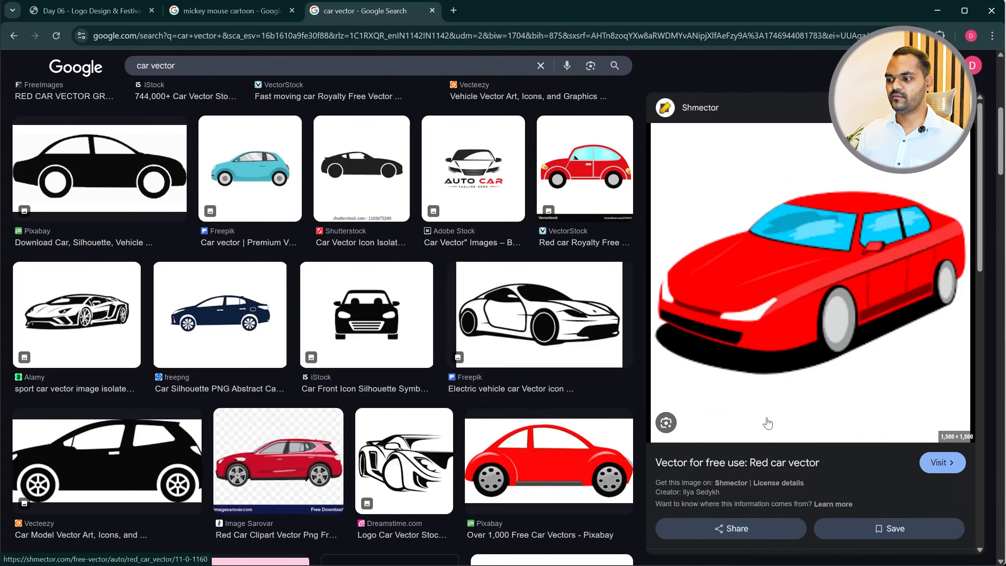
right_click(741, 265)
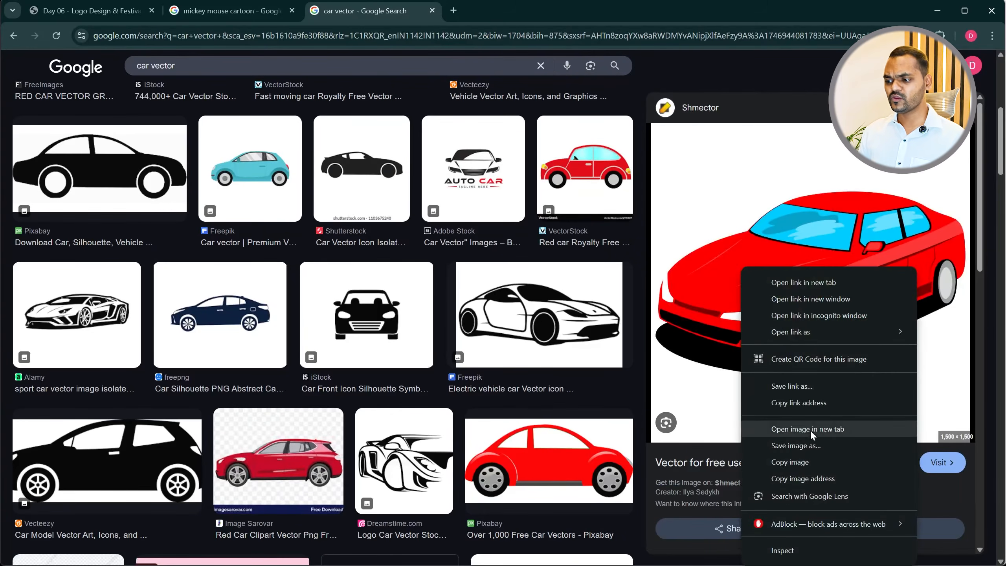
left_click(794, 460)
Step: Switch to CorelDRAW, paste the red car image, scale it to about 54.1% and place it between the page and the Lamborghini photo
key("alt+Tab")
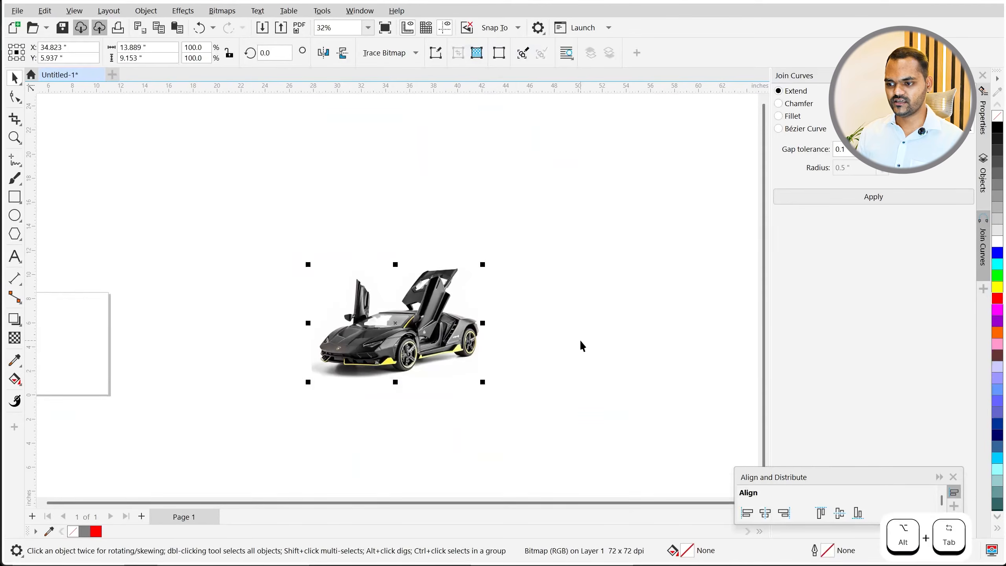
key("ctrl+v")
scroll(642, 321, "down", 2)
left_click_drag(364, 414, 330, 366)
left_click_drag(298, 335, 401, 344)
Step: Examine the flat colour areas and edges of the red car's windows, mirror, headlights, hood and body up close
scroll(413, 328, "up", 5)
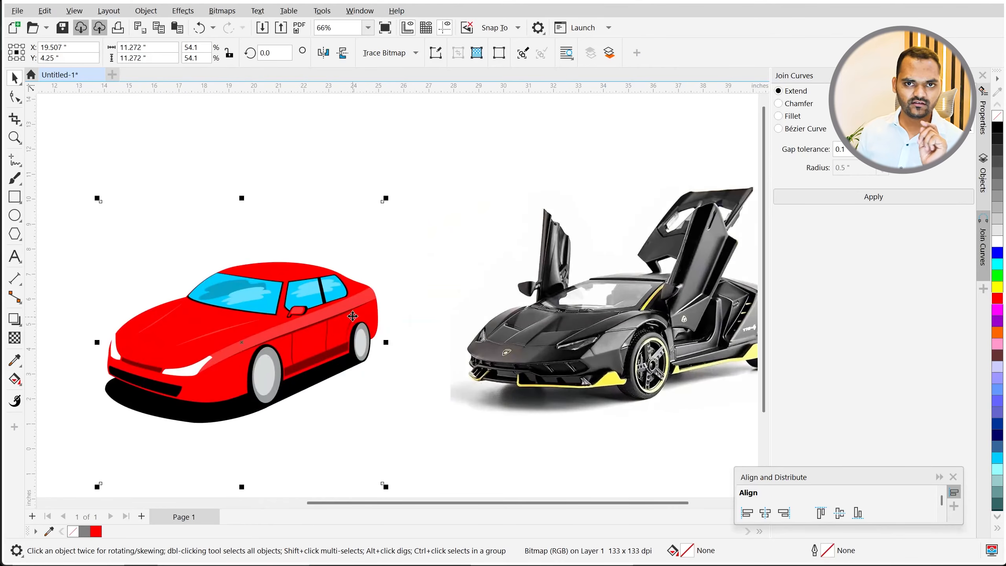
scroll(351, 314, "down", 3)
scroll(239, 329, "up", 2)
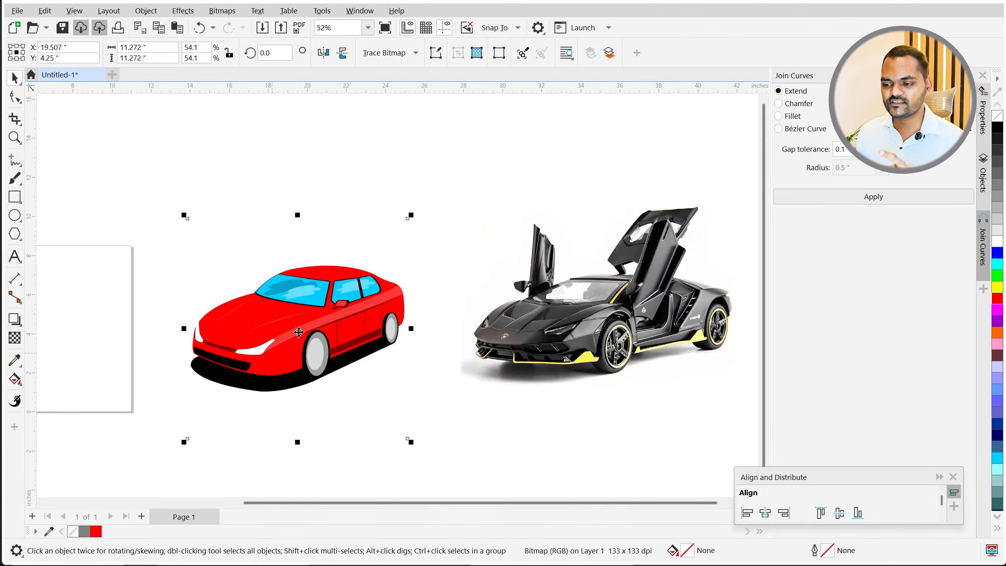
scroll(278, 323, "up", 2)
scroll(274, 321, "down", 3)
scroll(293, 356, "up", 5)
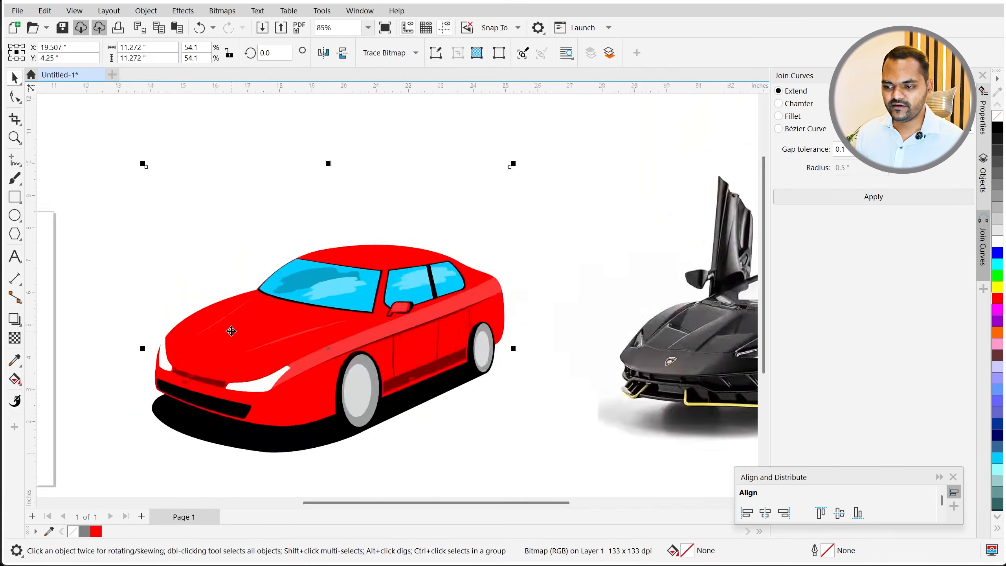
scroll(278, 388, "down", 2)
scroll(436, 335, "up", 7)
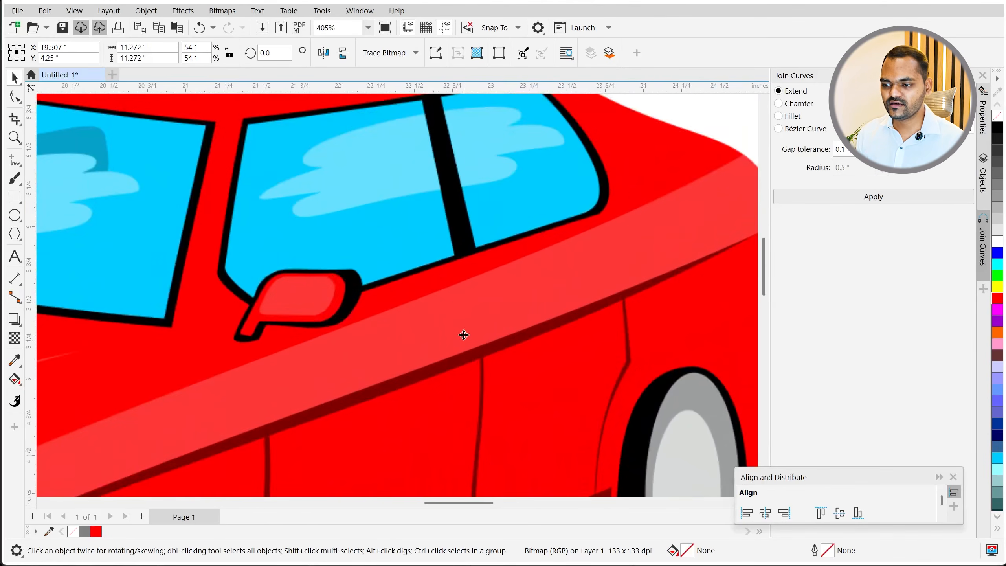
scroll(247, 250, "down", 4)
scroll(229, 305, "up", 4)
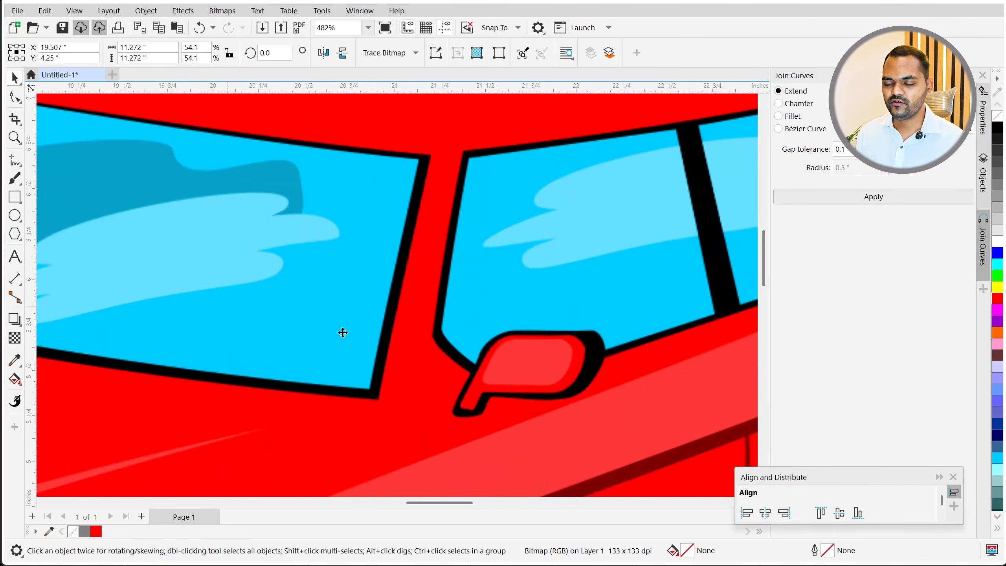
scroll(357, 325, "down", 3)
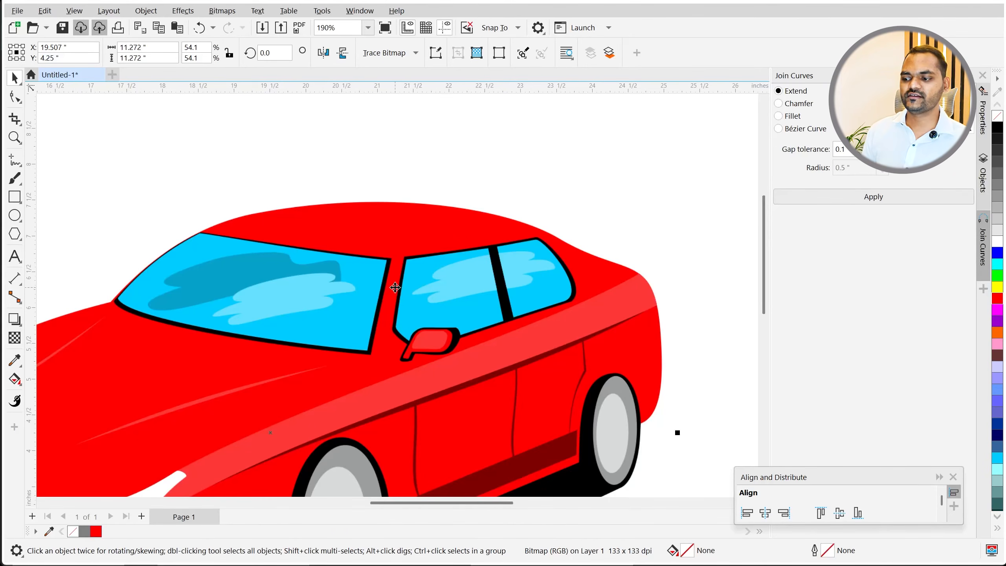
scroll(455, 263, "down", 3)
scroll(178, 357, "up", 6)
scroll(110, 264, "up", 3)
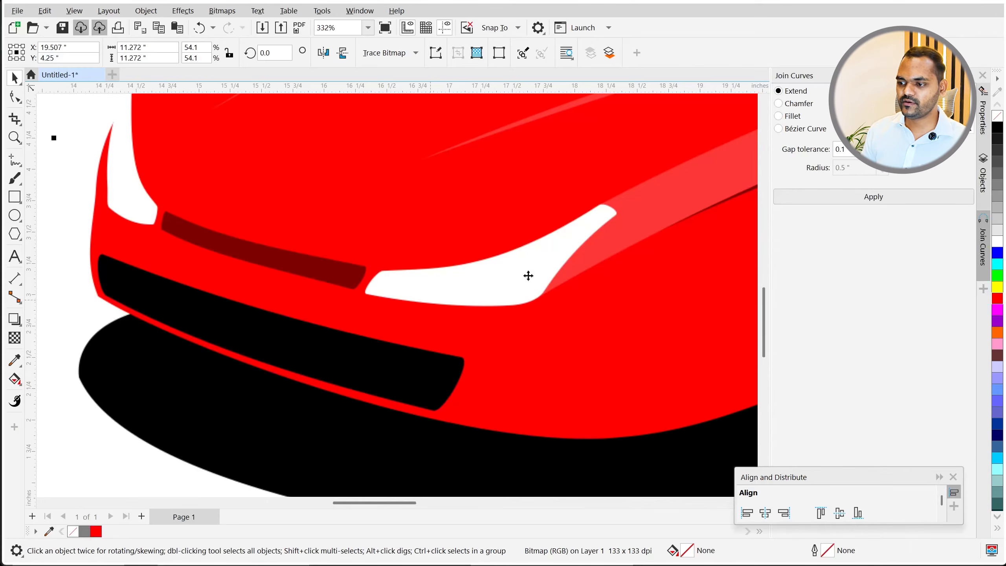
scroll(234, 452, "down", 4)
scroll(312, 267, "up", 2)
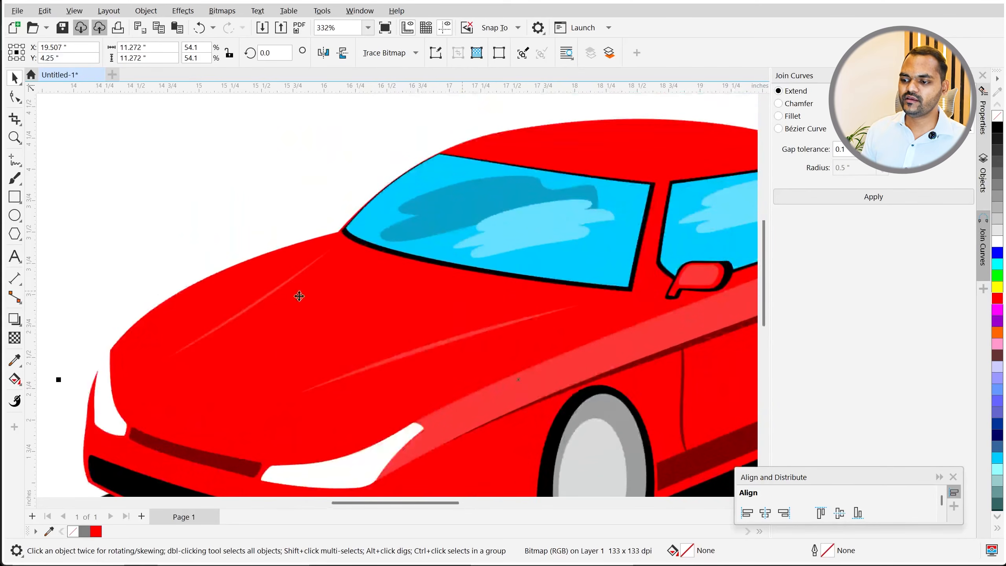
scroll(353, 308, "down", 1)
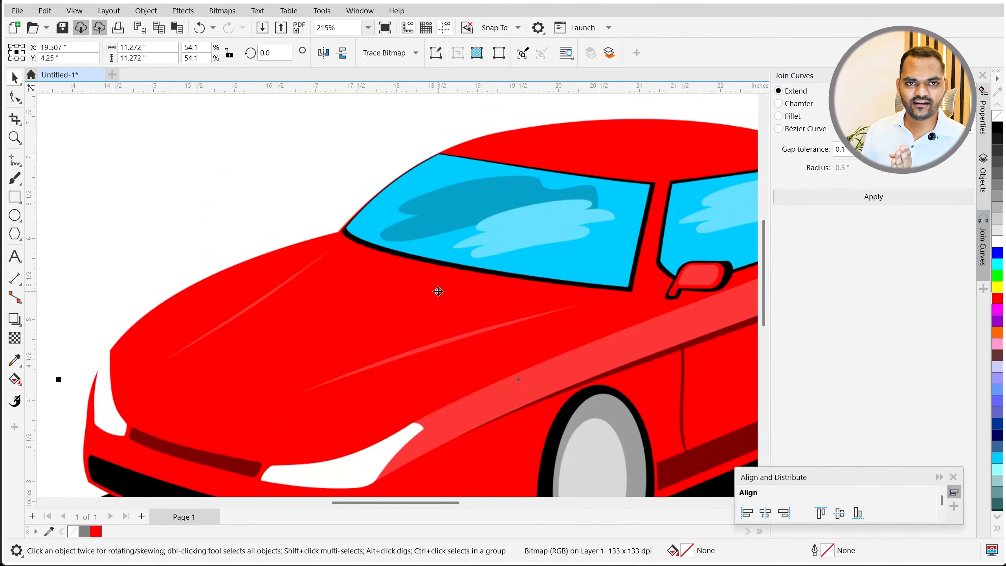
Step: Examine the shading and fine detail of the Lamborghini photo up close for comparison with the red car
scroll(239, 298, "down", 5)
scroll(223, 348, "up", 4)
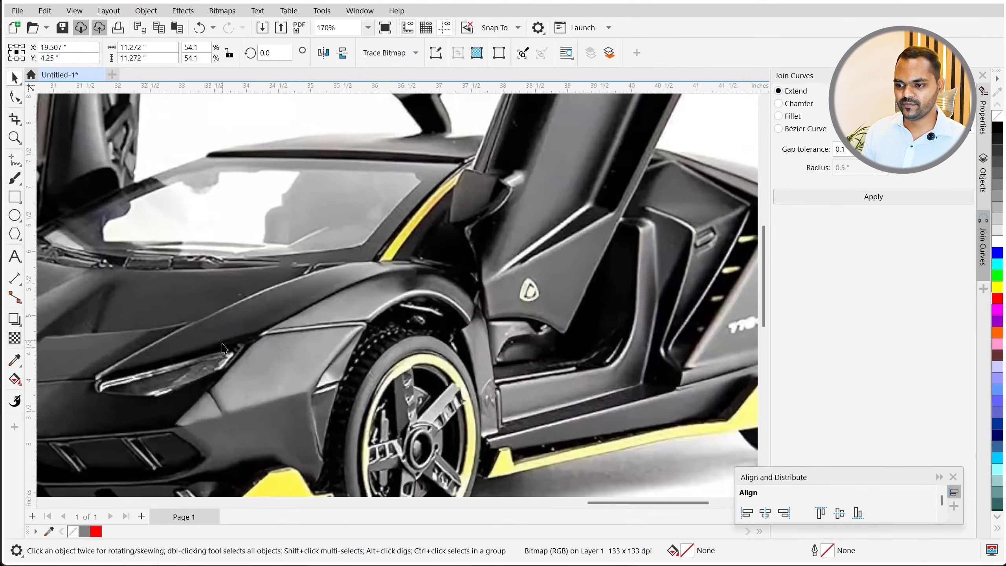
scroll(223, 348, "down", 3)
scroll(205, 369, "up", 5)
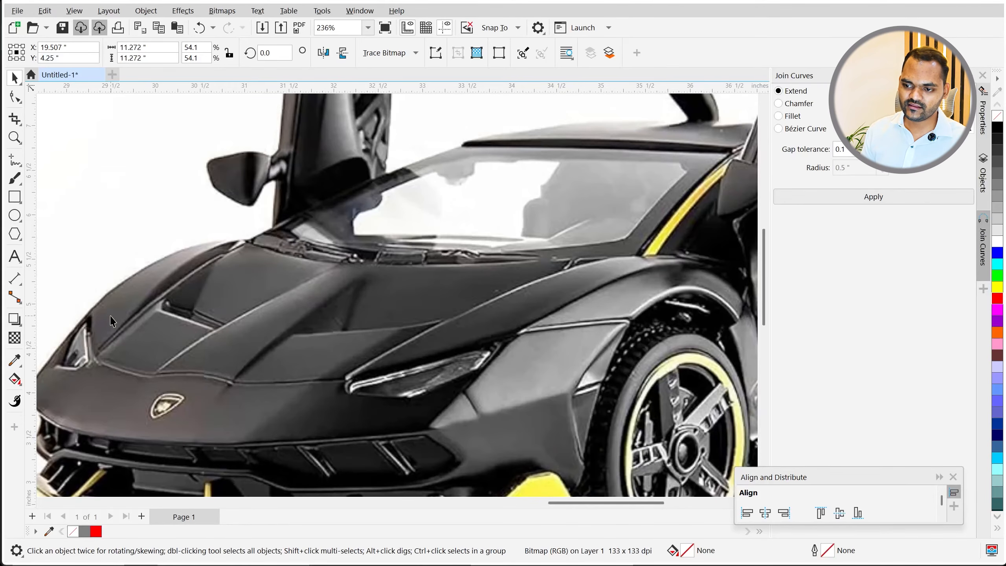
scroll(104, 338, "down", 6)
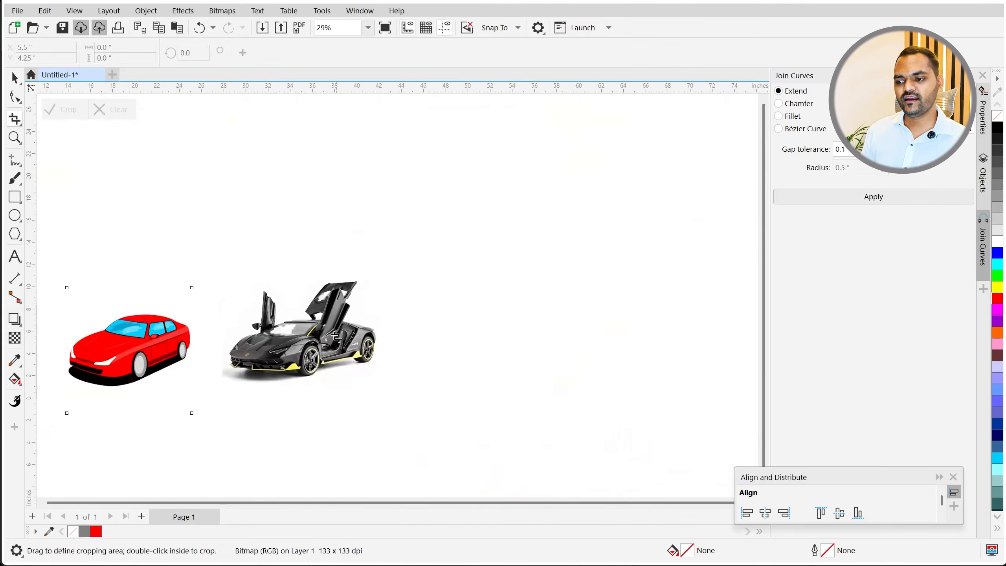
Step: Trace the red car bitmap with an Outline trace using the Line art image type, keeping the original image
scroll(279, 333, "up", 5)
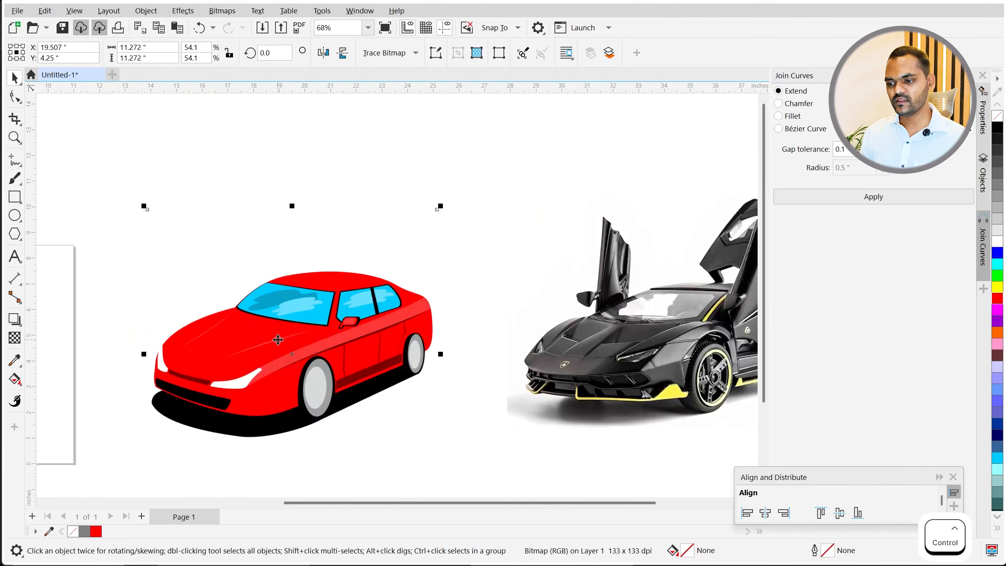
scroll(293, 212, "down", 2)
scroll(294, 212, "down", 1)
left_click(387, 52)
mouse_move(401, 99)
left_click(509, 102)
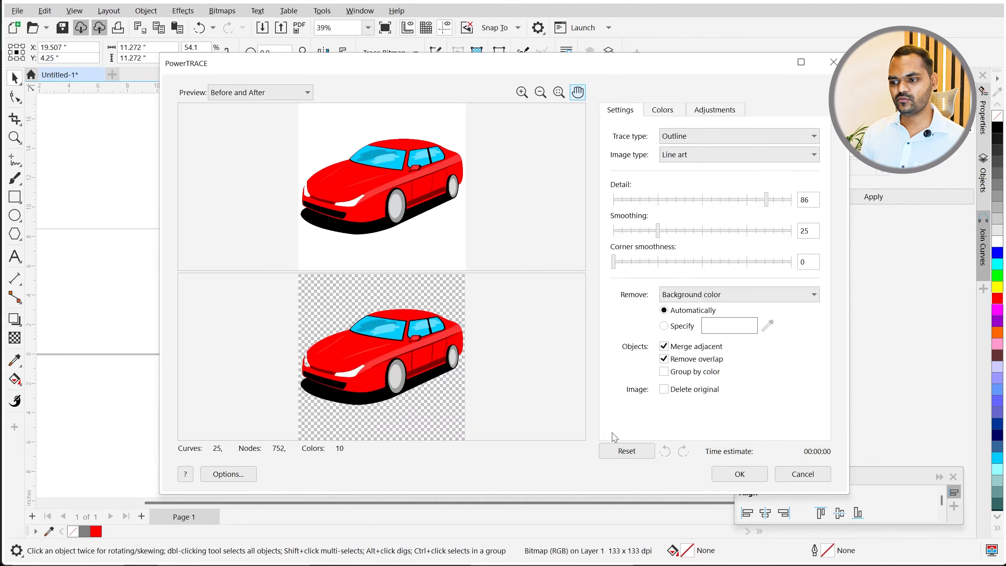
left_click(739, 474)
Step: Move the traced red car straight below its original bitmap and inspect the trace quality up close
scroll(356, 341, "down", 2)
mouse_move(317, 323)
left_mouse_down()
mouse_move(310, 380)
mouse_move(319, 402)
left_mouse_up()
scroll(319, 402, "up", 9)
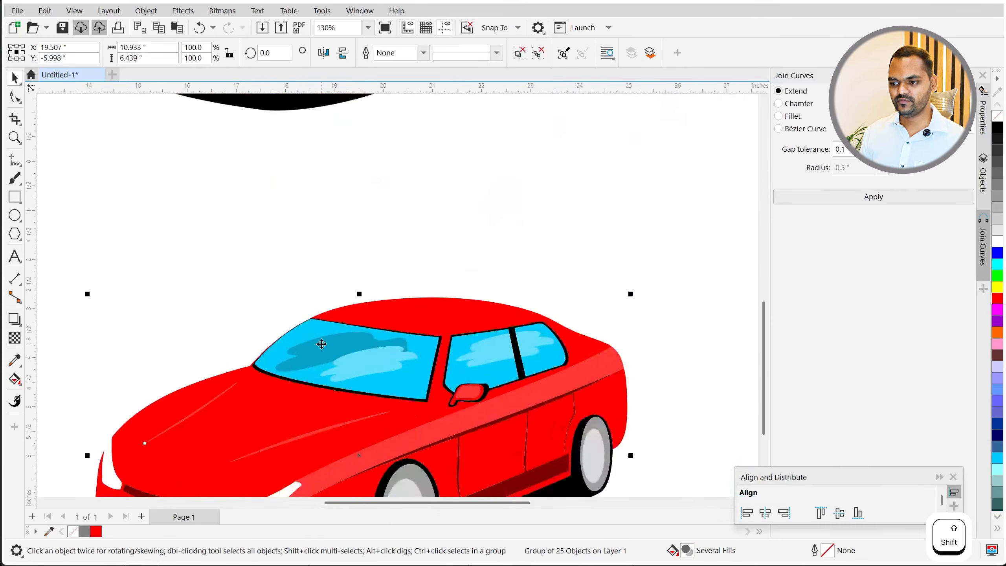
scroll(356, 366, "up", 2)
scroll(307, 370, "down", 10)
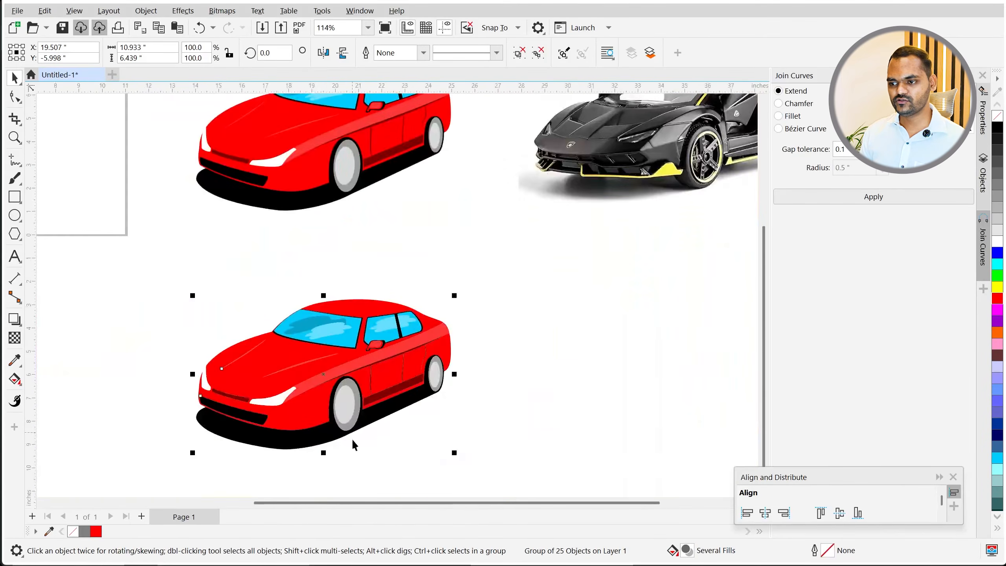
scroll(151, 277, "down", 3)
scroll(396, 230, "up", 1)
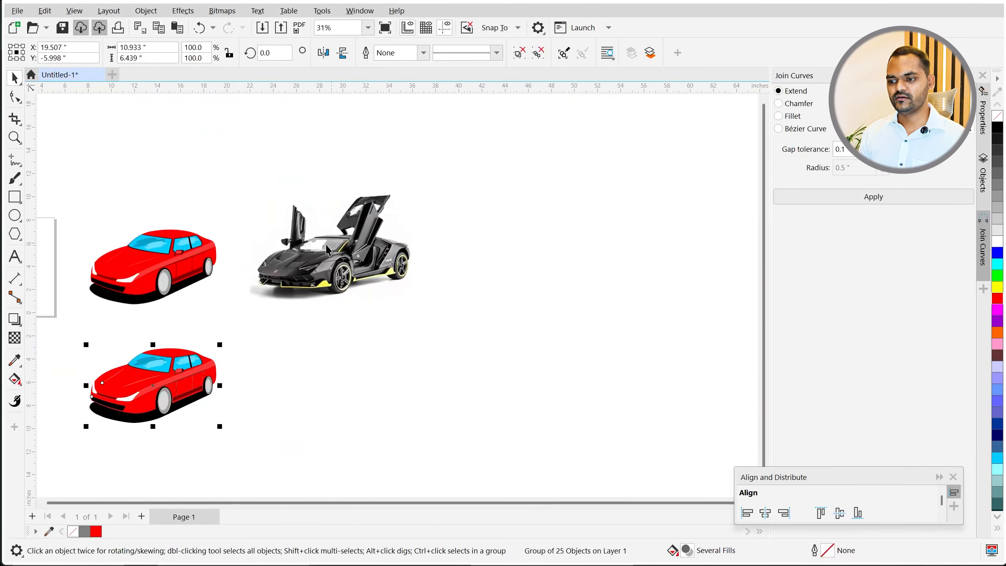
Step: Trace the Lamborghini bitmap with an Outline trace of the Line art type, trying several detail levels and settling on 92
left_click(342, 275)
scroll(332, 227, "up", 1)
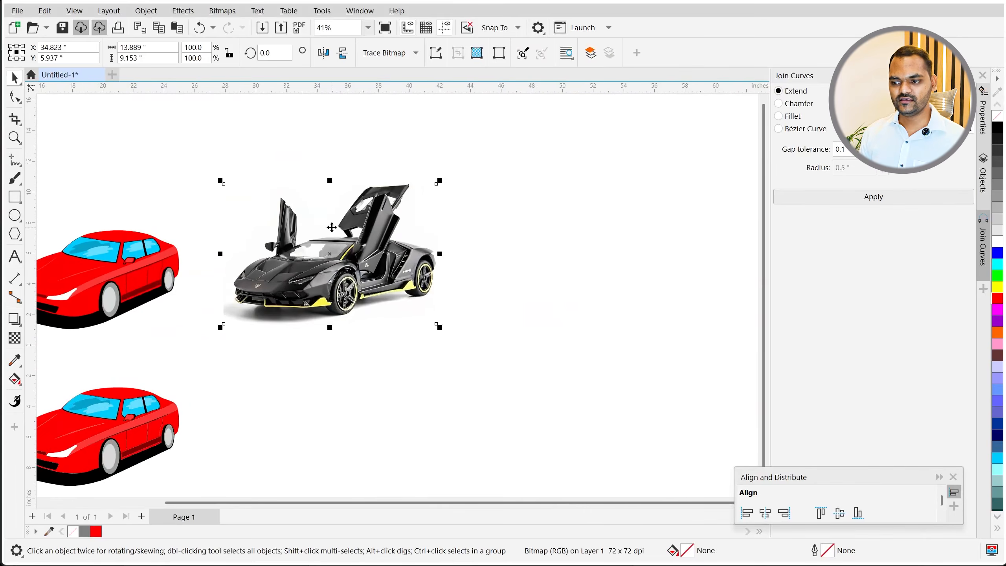
left_click(397, 52)
mouse_move(413, 100)
left_click(510, 102)
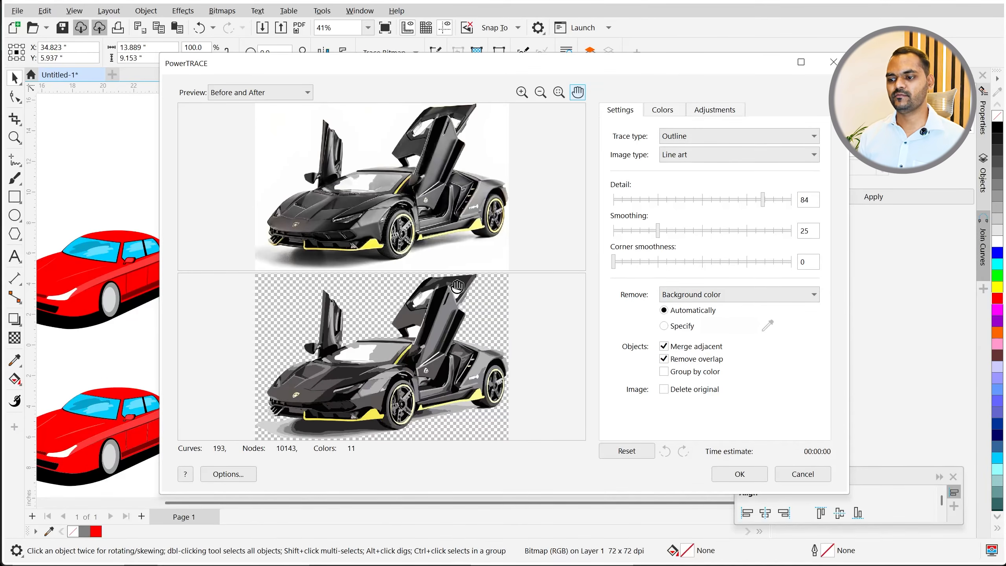
left_click(723, 199)
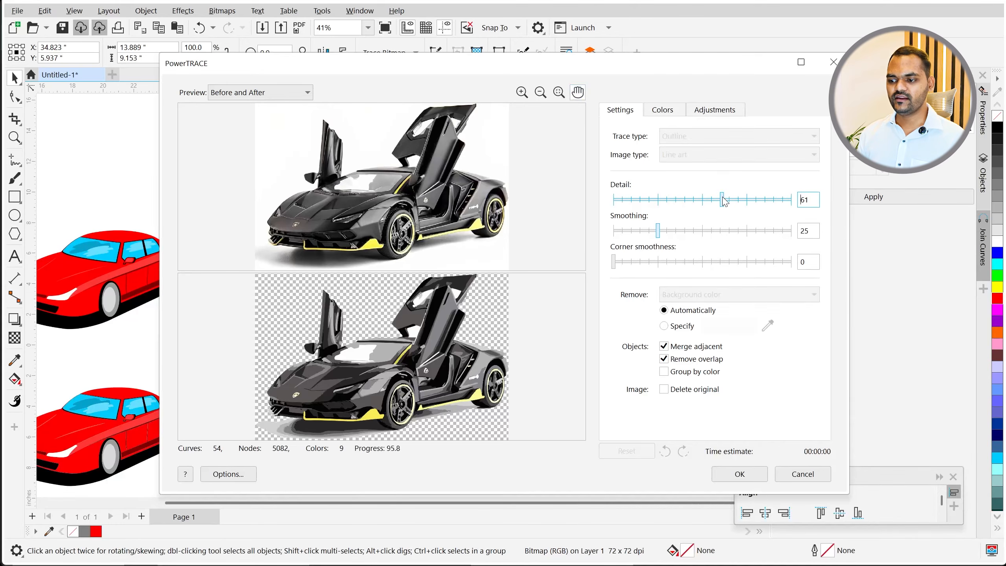
left_click(755, 200)
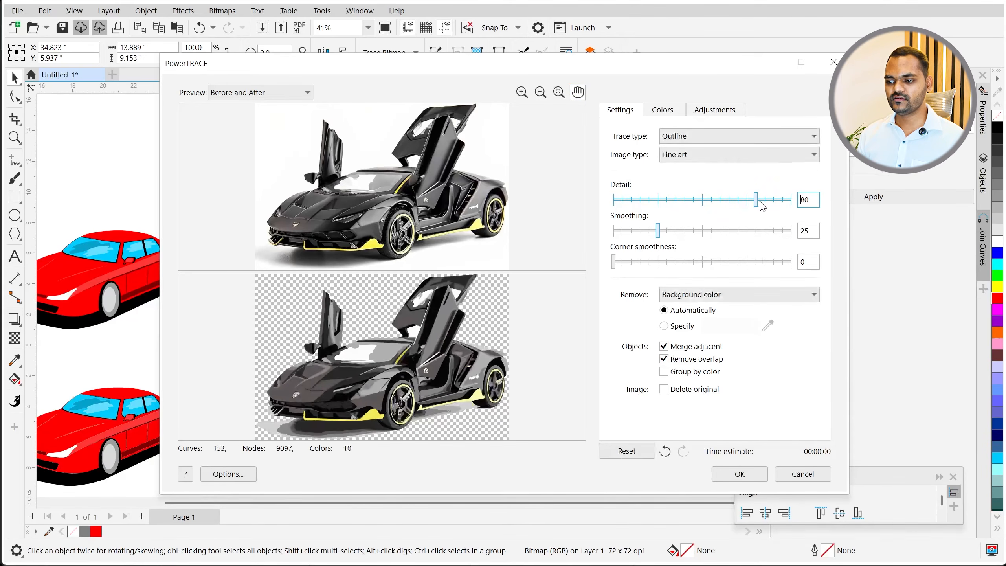
left_click(778, 201)
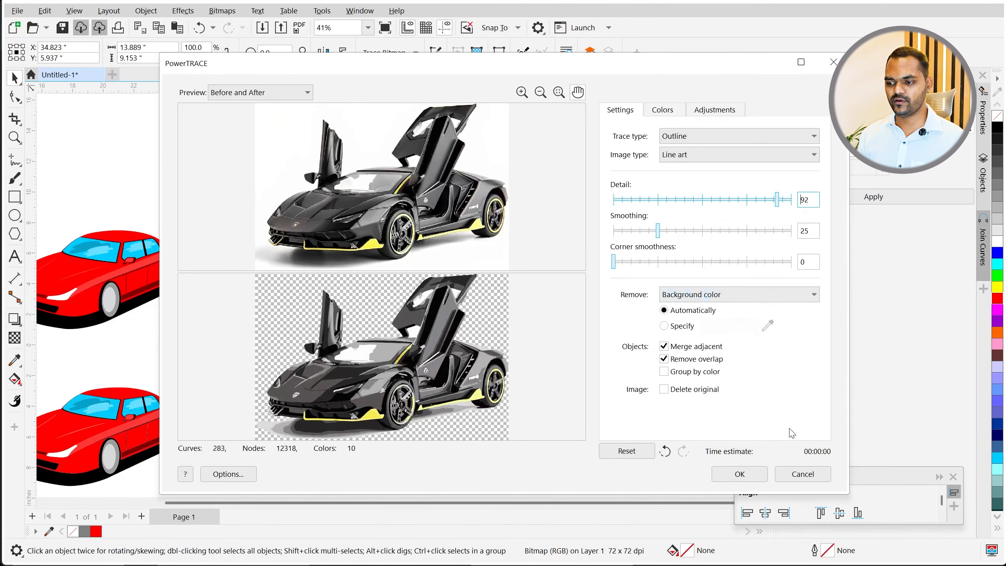
left_click(740, 474)
Step: Move the traced Lamborghini straight below its original photo and deselect it
scroll(337, 277, "down", 2)
left_click_drag(341, 283, 340, 380)
left_click(472, 422)
scroll(358, 421, "up", 2)
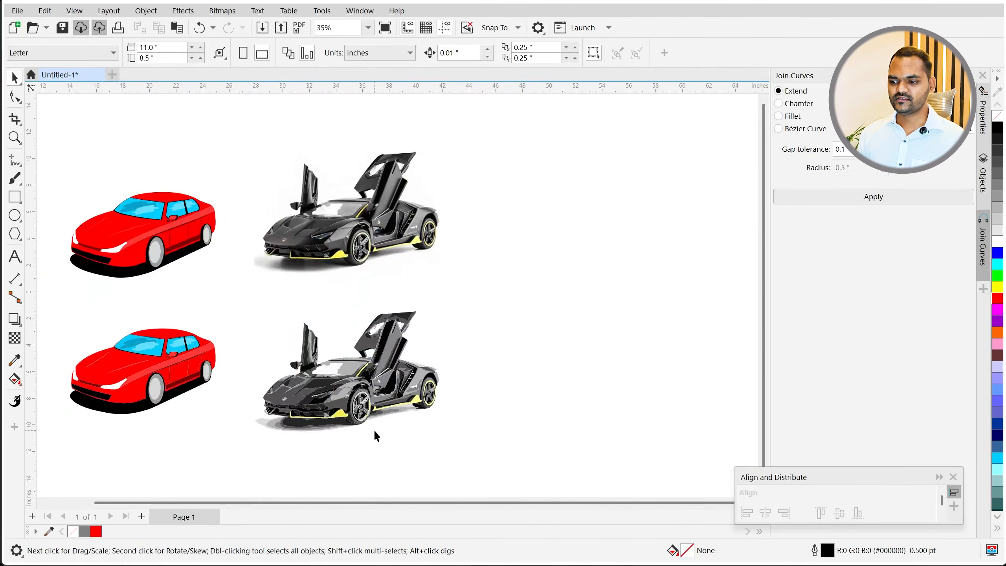
Step: Compare the Lamborghini trace with its original photo up close, checking the wheels, door and body shapes
scroll(358, 422, "down", 2)
scroll(437, 443, "up", 8)
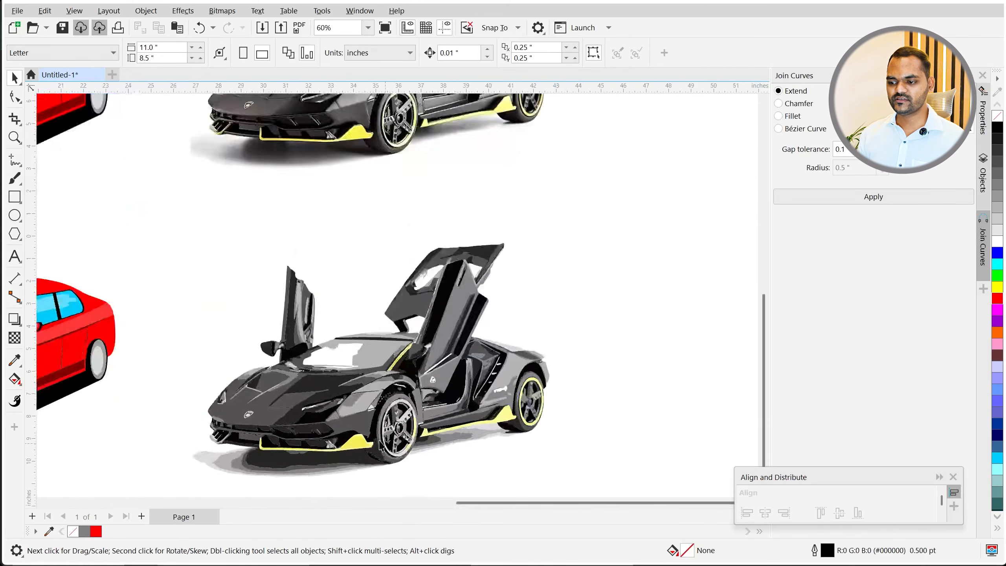
scroll(437, 443, "down", 8)
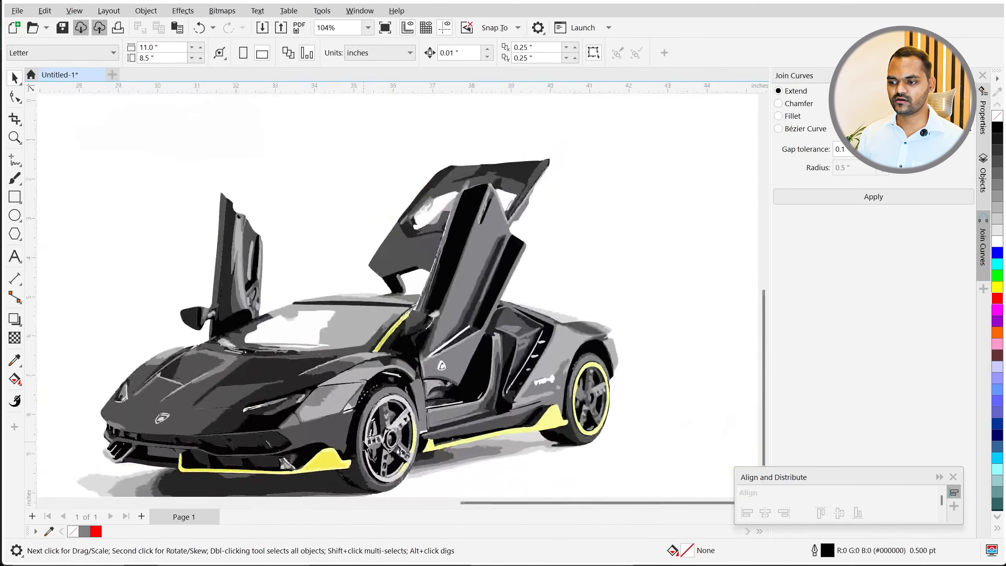
scroll(339, 399, "up", 7)
scroll(297, 242, "down", 3)
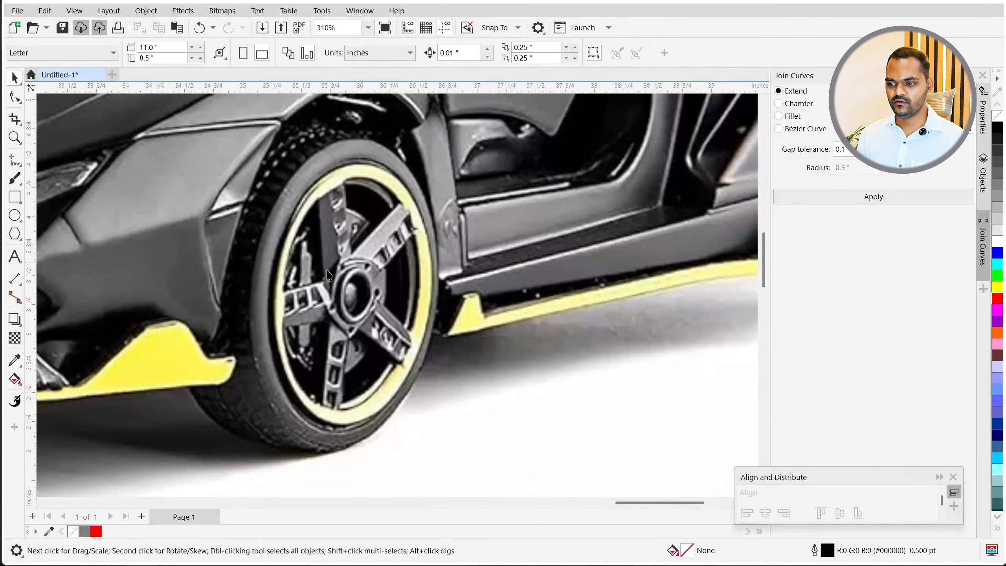
scroll(368, 256, "down", 6)
scroll(391, 371, "up", 6)
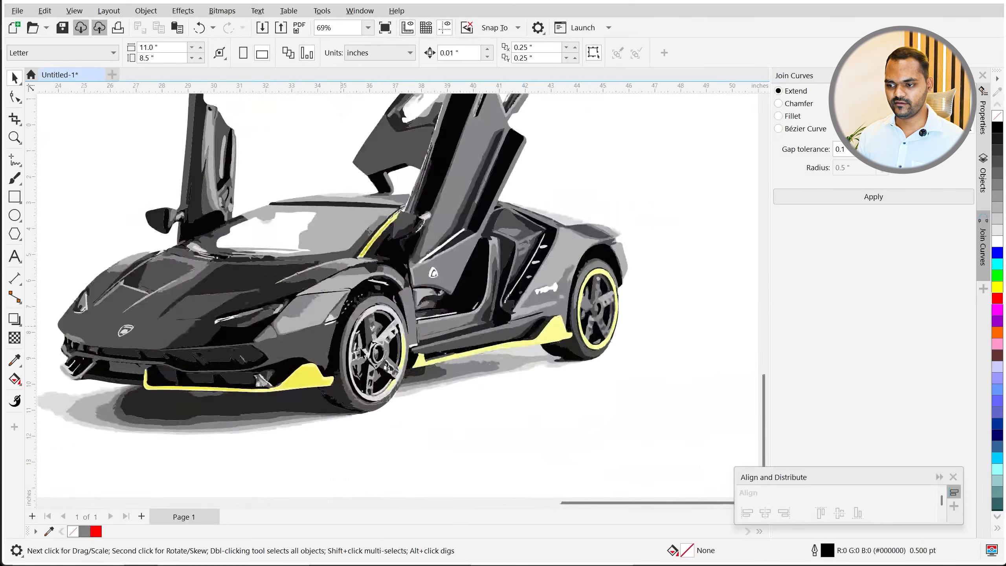
scroll(390, 371, "up", 10)
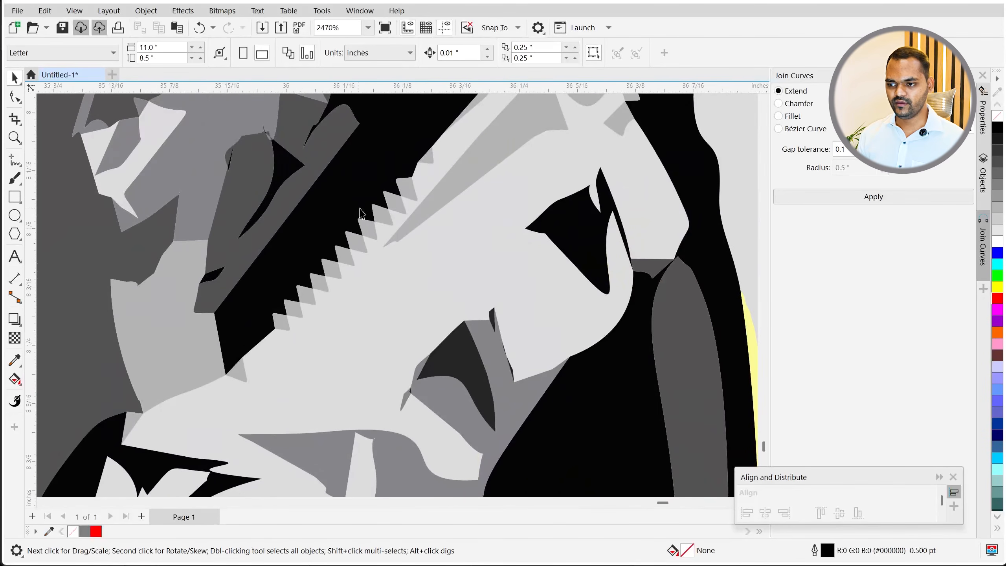
scroll(383, 421, "down", 12)
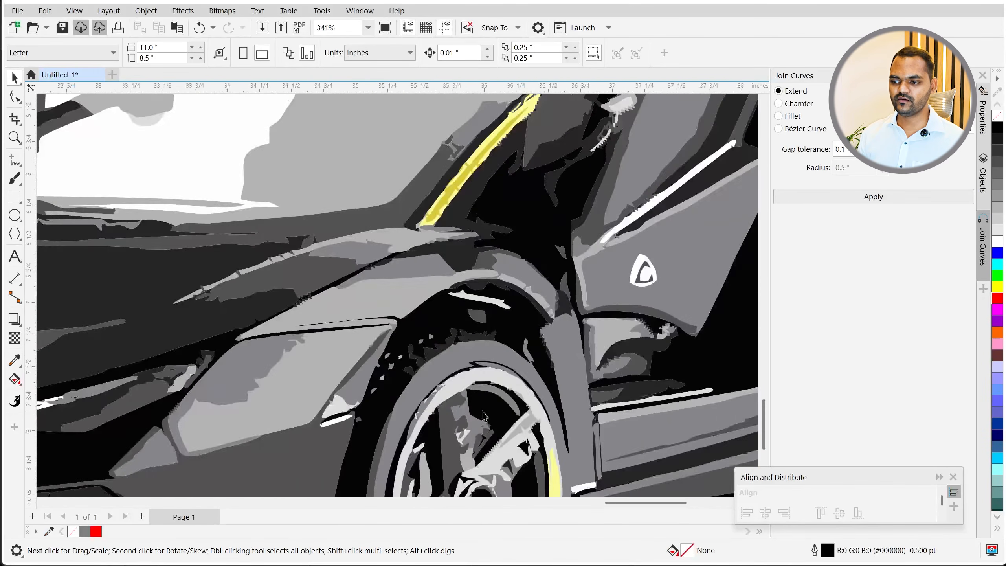
Step: Inspect the Lamborghini trace's bonnet, windscreen and front wheel up close, and view all four cars together for comparison
scroll(327, 350, "up", 5)
scroll(438, 370, "down", 6)
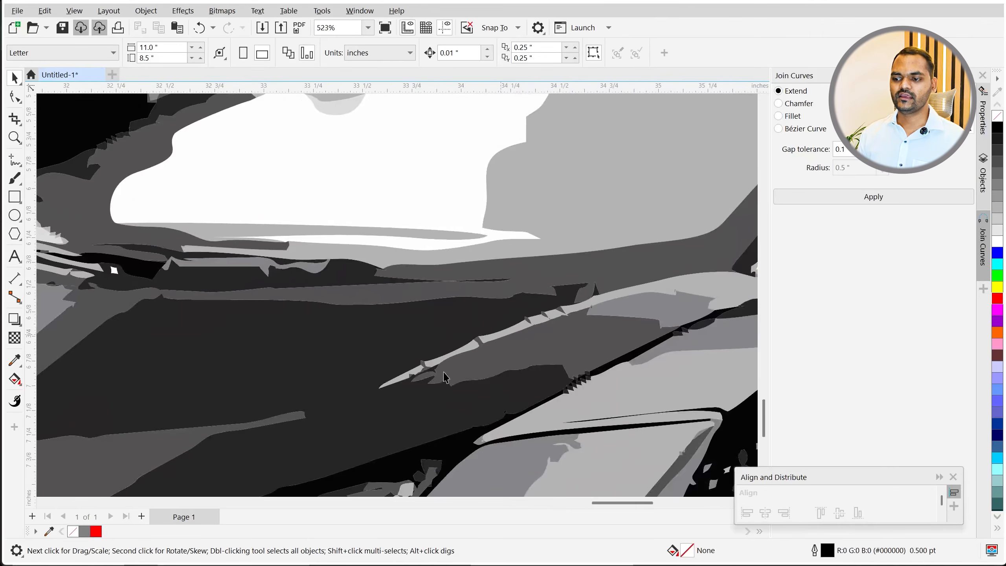
scroll(390, 387, "up", 4)
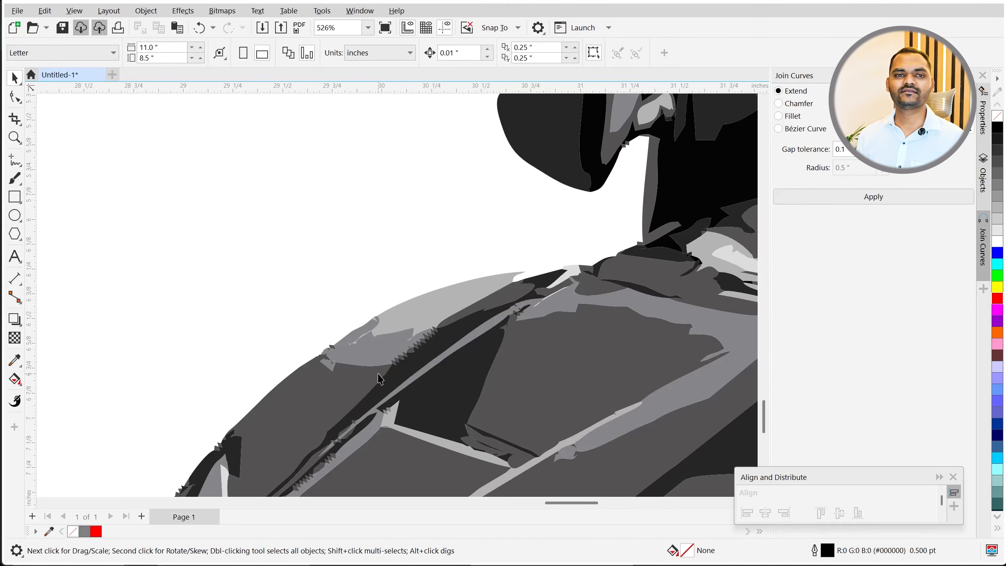
scroll(379, 377, "down", 10)
scroll(340, 291, "up", 2)
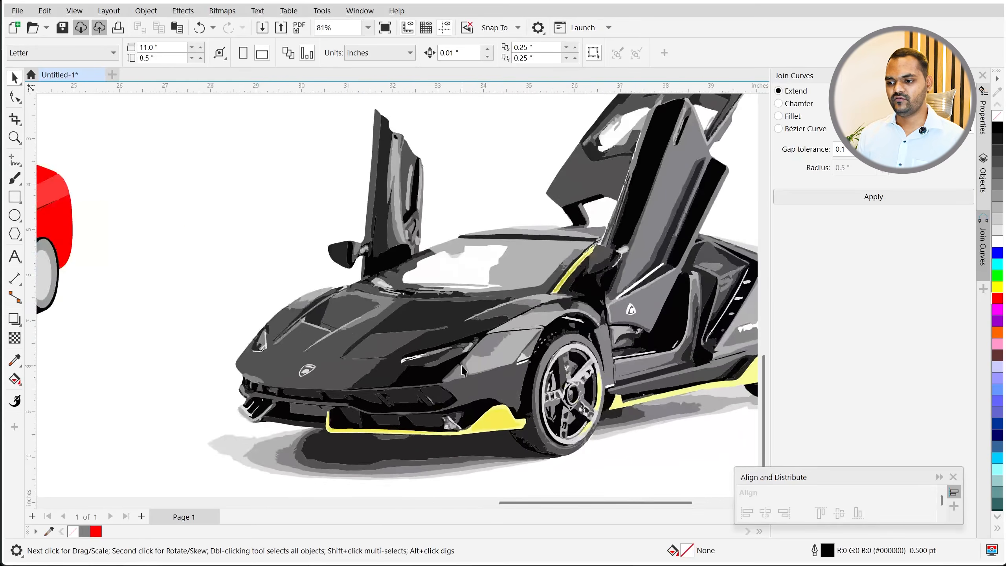
scroll(343, 384, "down", 2)
scroll(483, 339, "up", 2)
scroll(400, 268, "down", 6)
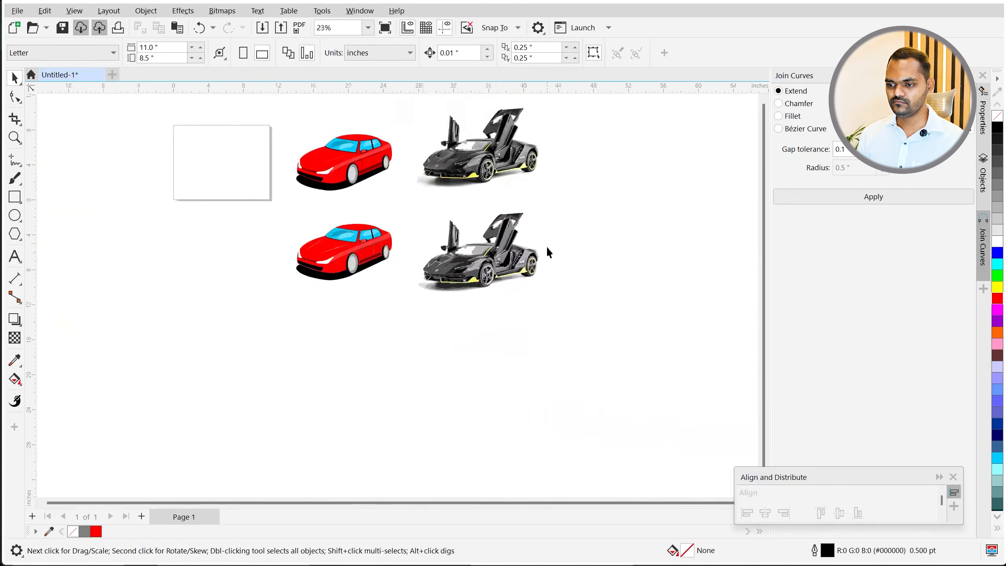
scroll(390, 433, "up", 3)
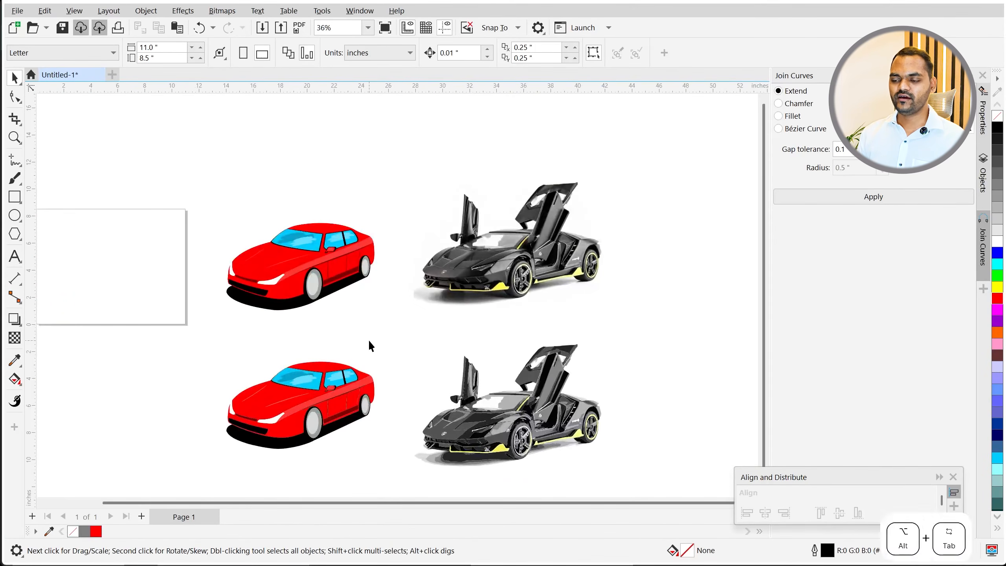
Step: Switch to the browser, search Google Images for "nature background" and preview the Vecteezy photo of the green field with a tree
key("alt+Tab")
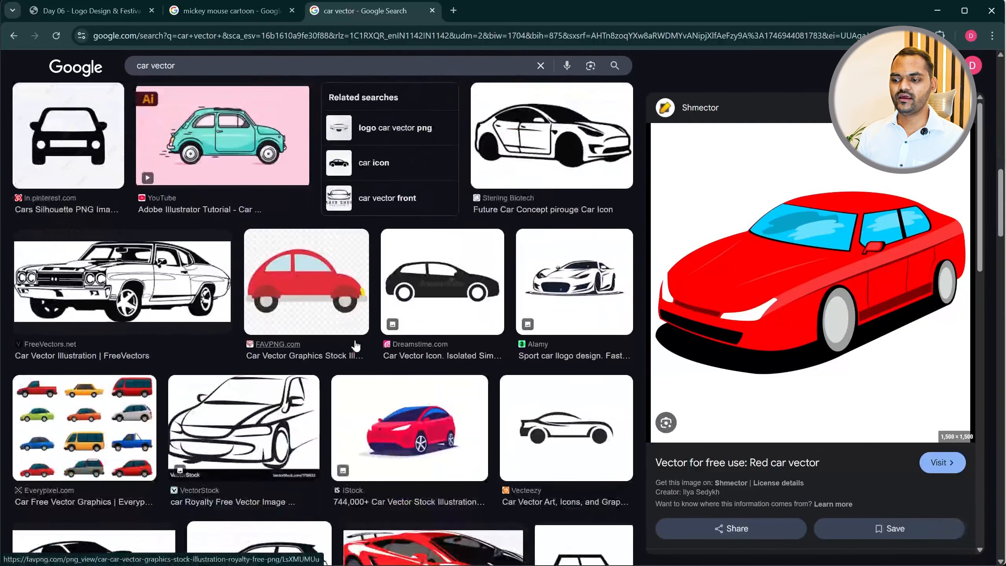
scroll(345, 337, "down", 4)
scroll(239, 216, "up", 10)
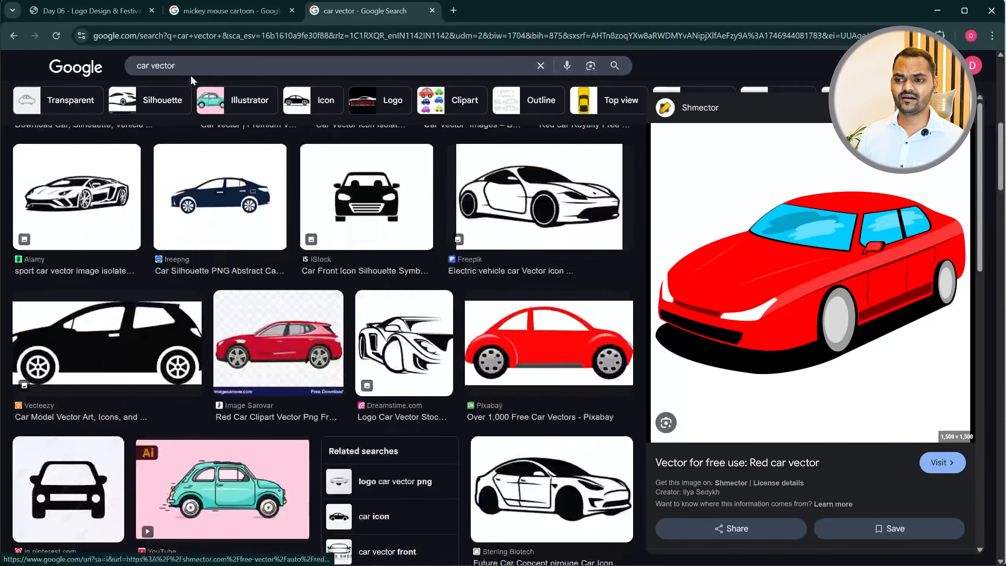
triple_click(155, 65)
key("BackSpace")
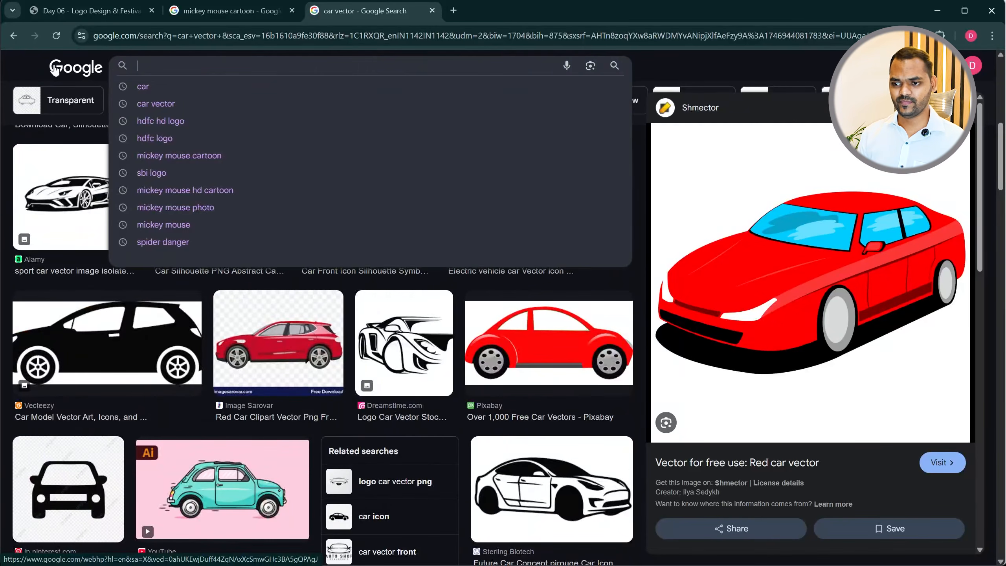
type("natu")
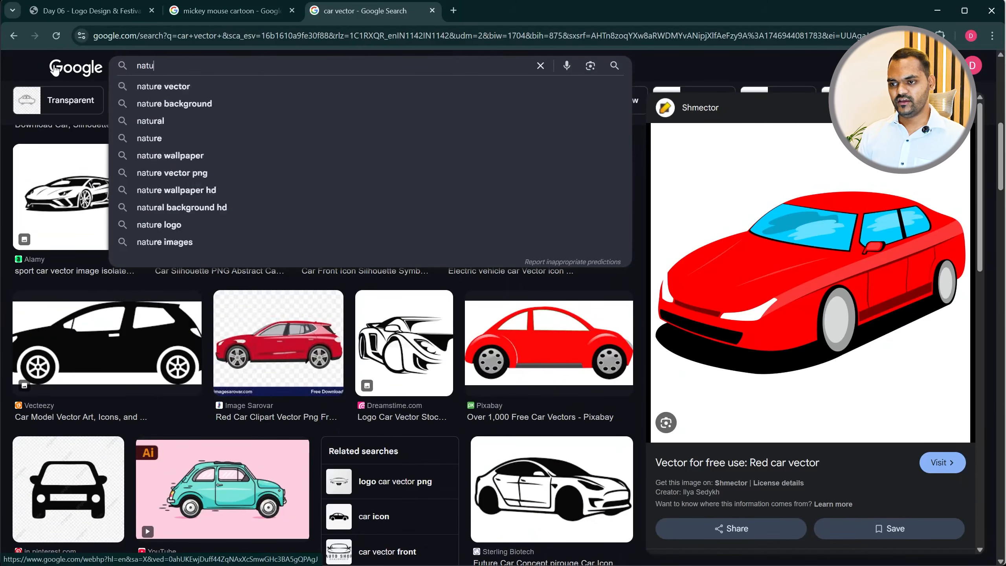
type("re background")
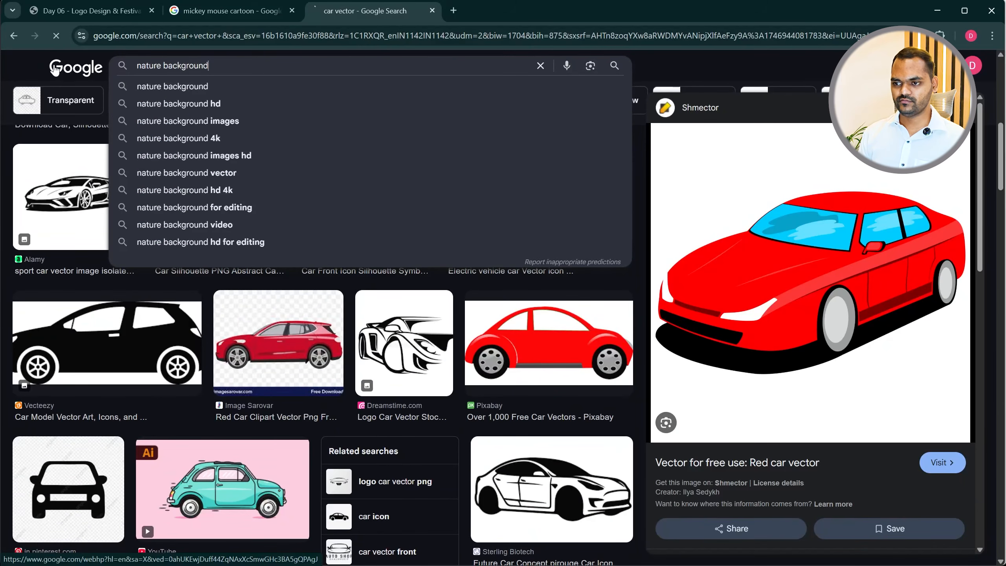
key("Return")
left_click(135, 259)
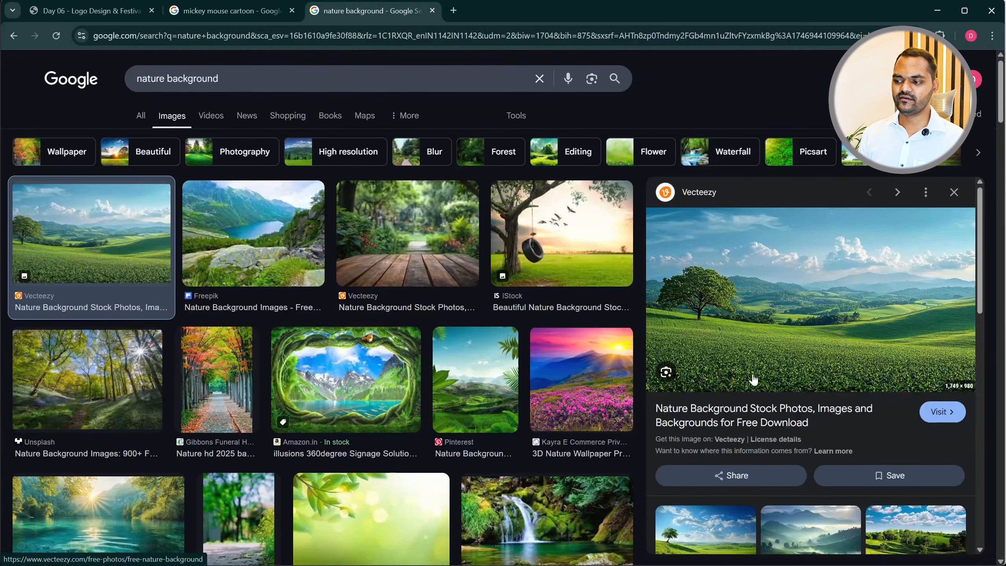
Step: Refine the image search to "nature background vector" and copy the Freepik flower meadow illustration with the pale blue sky
left_click(250, 77)
type("vector")
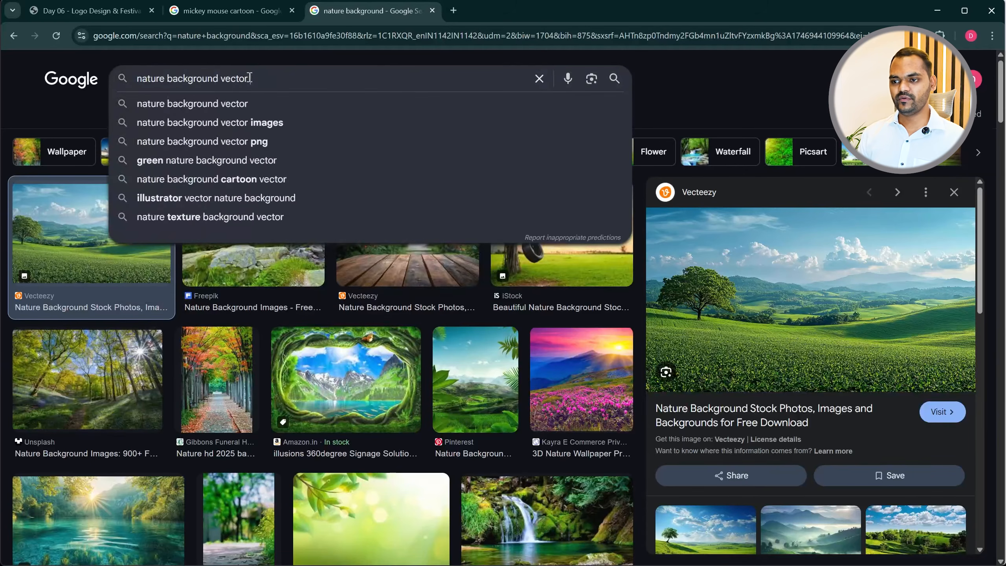
key("Return")
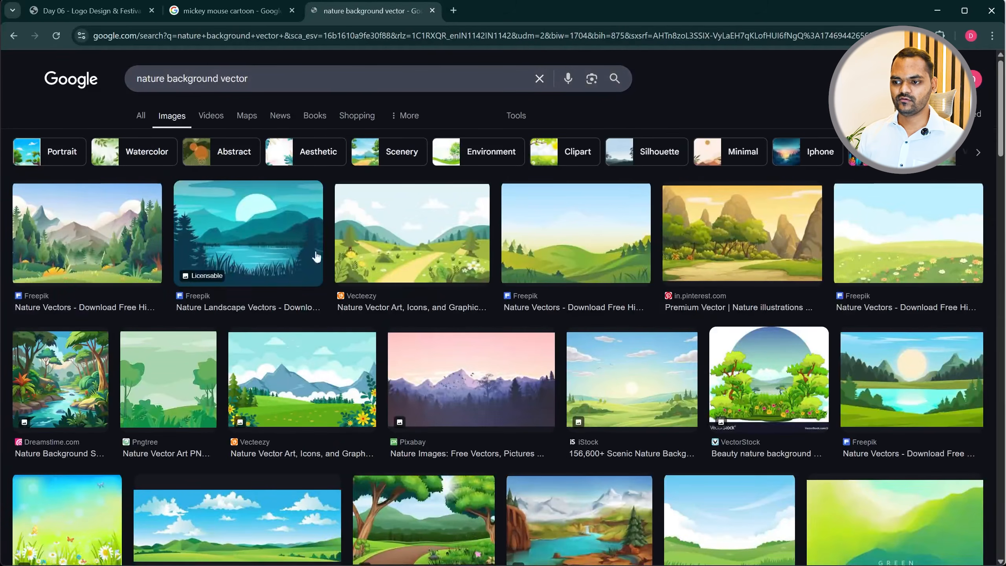
left_click(100, 262)
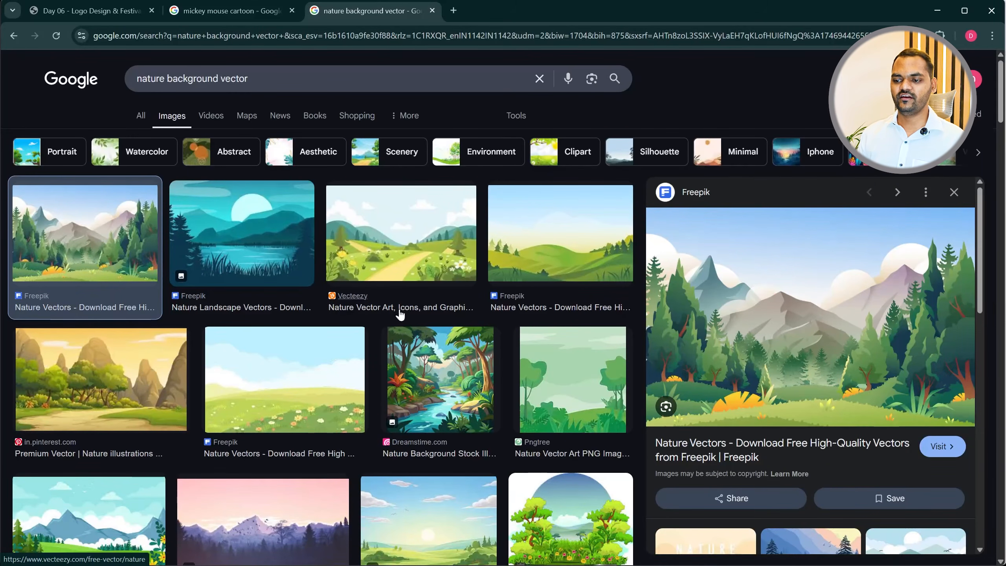
left_click(263, 392)
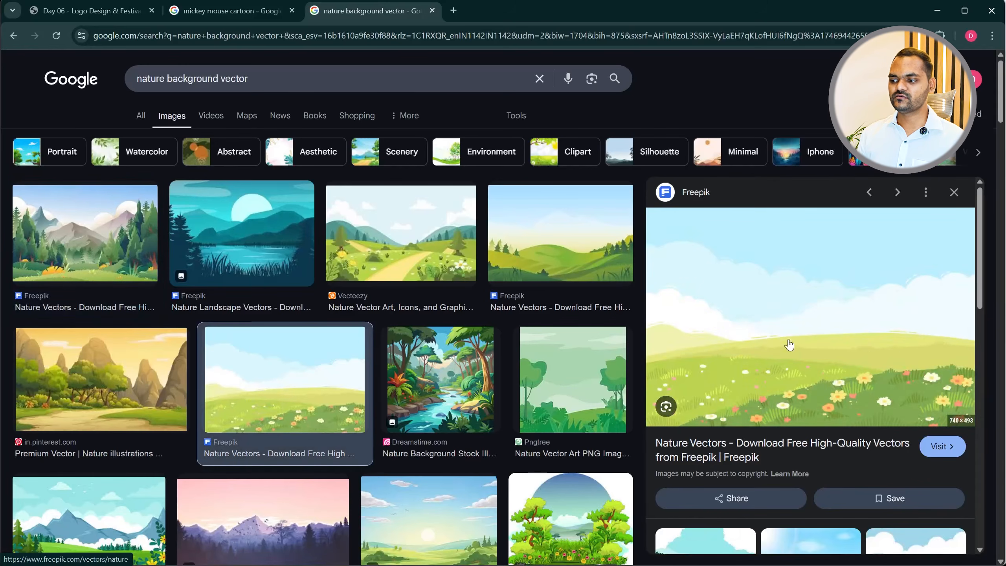
right_click(763, 322)
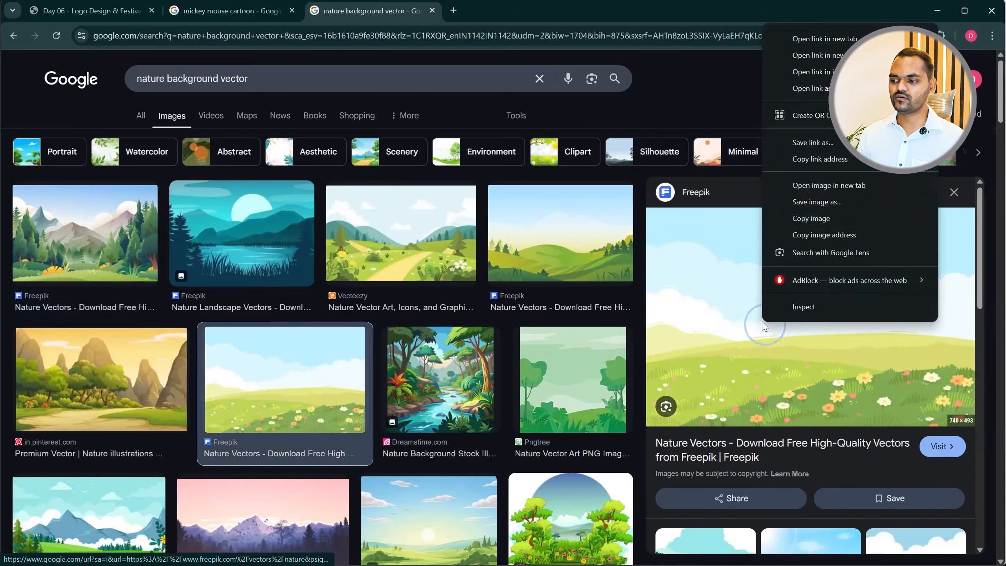
left_click(810, 219)
Step: Switch to CorelDRAW, paste the flower meadow image onto the page and inspect its soft shading up close
key("alt+Tab")
scroll(214, 300, "down", 3)
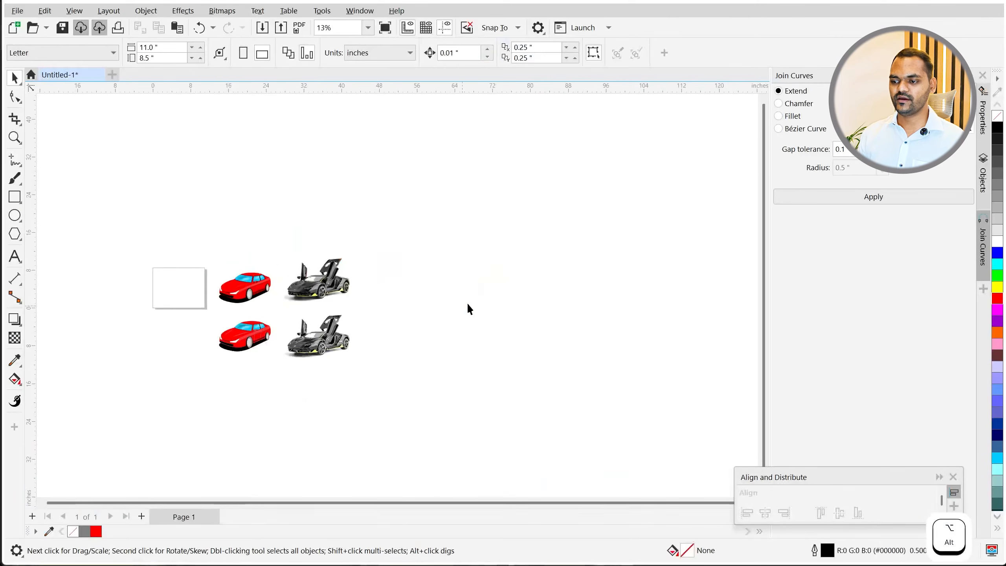
key("ctrl+v")
scroll(145, 298, "up", 2)
scroll(230, 254, "up", 5)
scroll(202, 332, "down", 1)
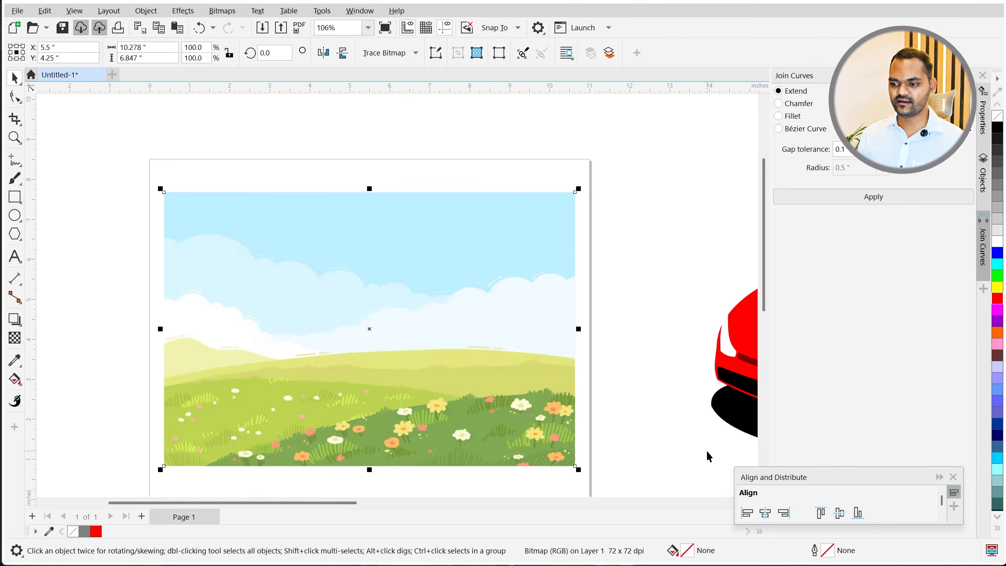
scroll(301, 277, "down", 2)
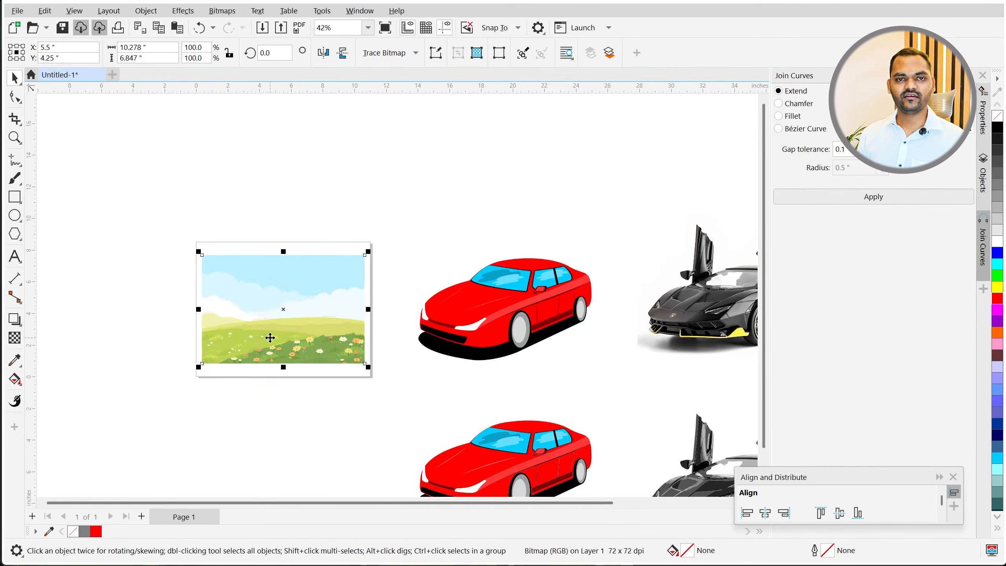
scroll(269, 337, "up", 2)
Step: Return to the browser and preview the iStock sunny hills, Pixabay purple mountains and VectorStock forest path illustrations
key("alt+Tab")
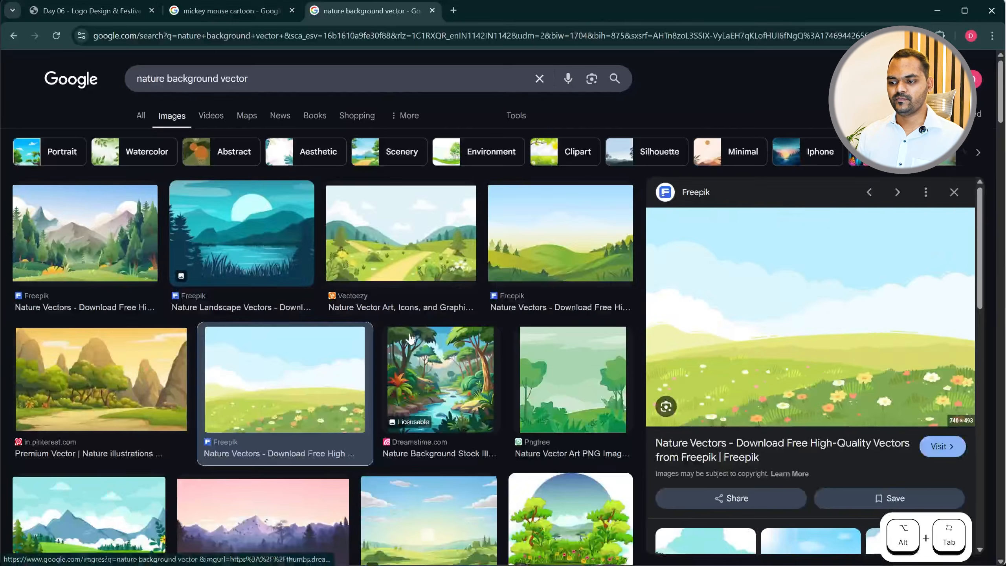
scroll(408, 357, "down", 5)
left_click(443, 257)
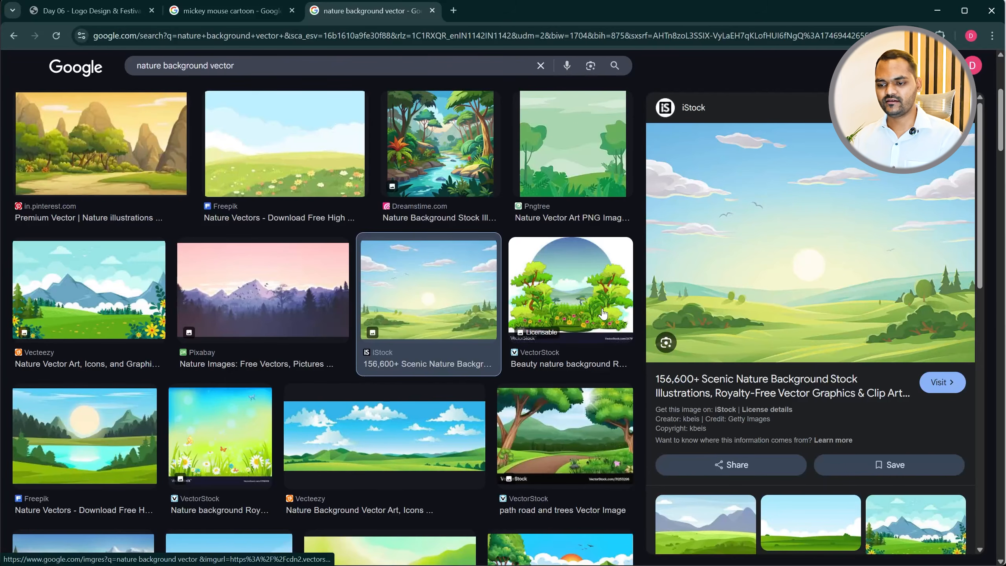
left_click(305, 289)
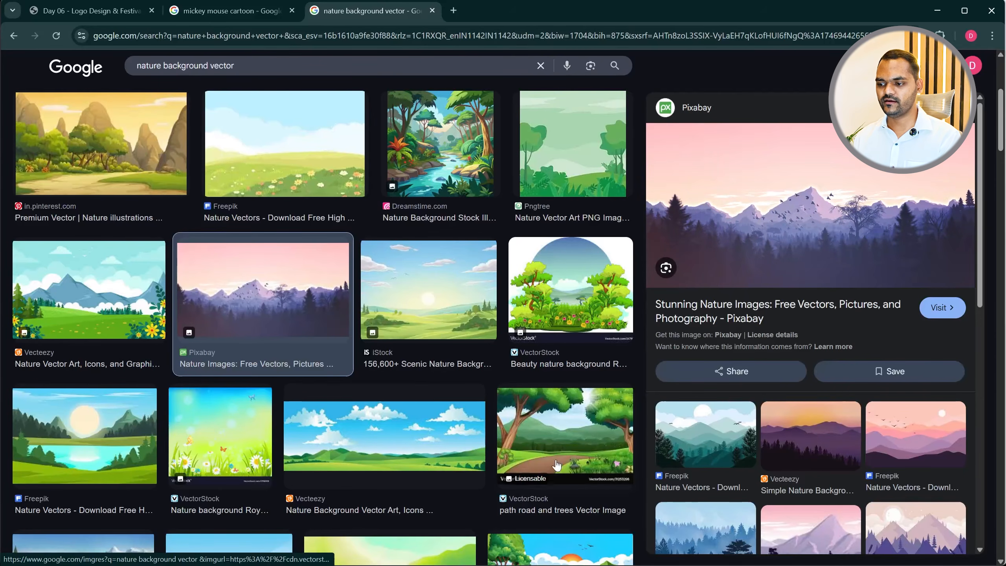
left_click(542, 463)
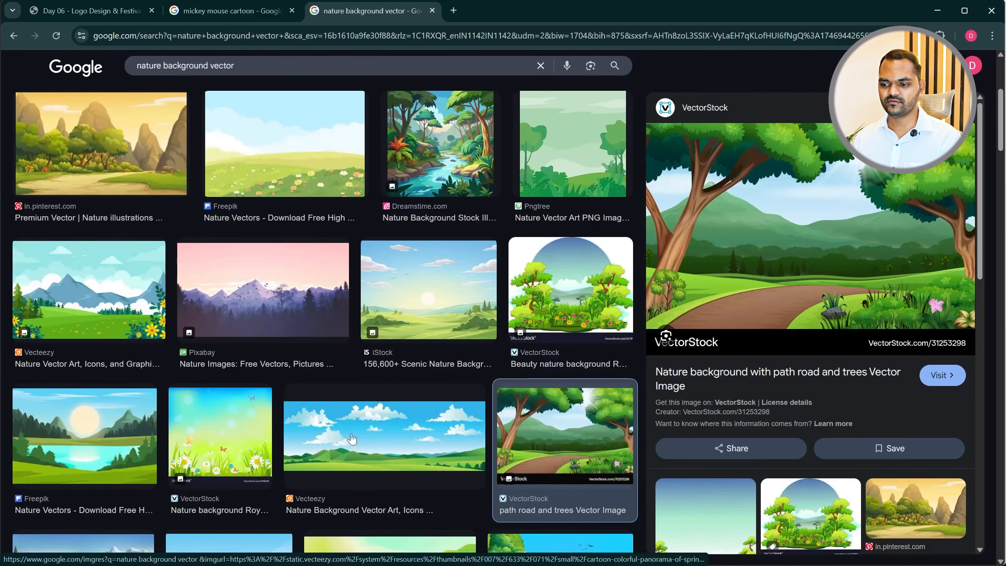
Step: Browse further nature vector results, previewing the green leaf frame, the Pngtree tree, the blue sky with daisies and the sunburst meadow
scroll(386, 366, "down", 5)
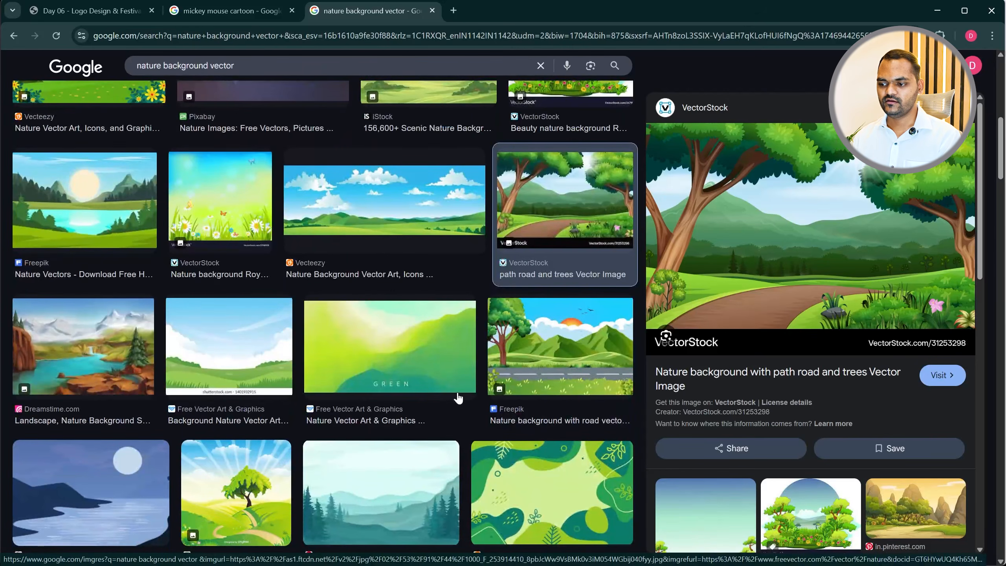
scroll(458, 397, "down", 5)
left_click(552, 256)
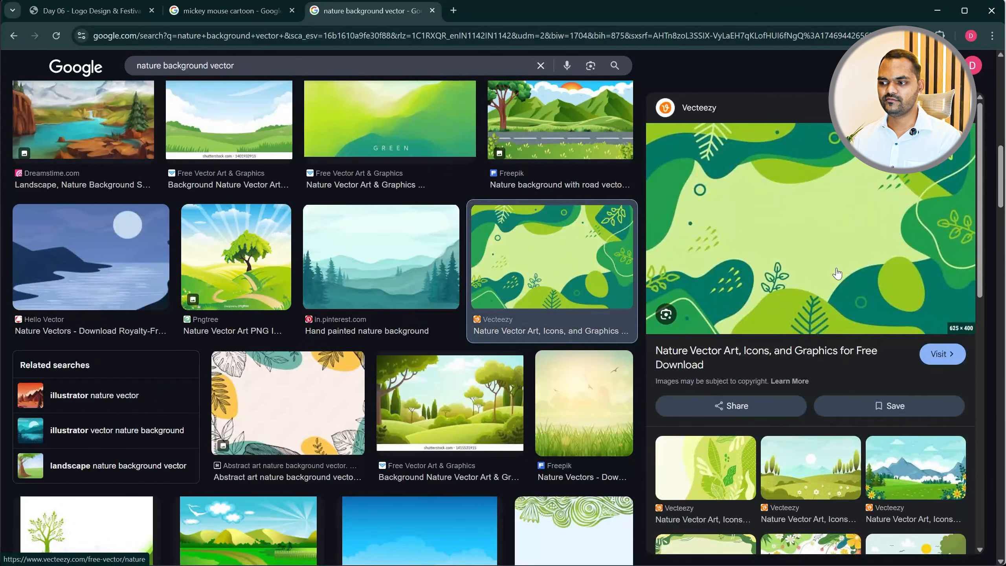
left_click(236, 255)
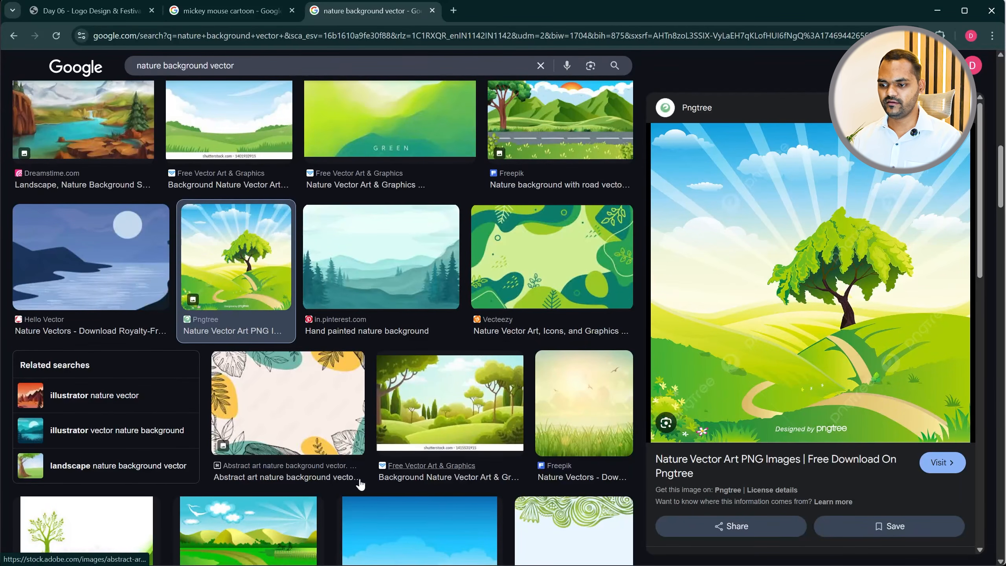
scroll(359, 478, "down", 5)
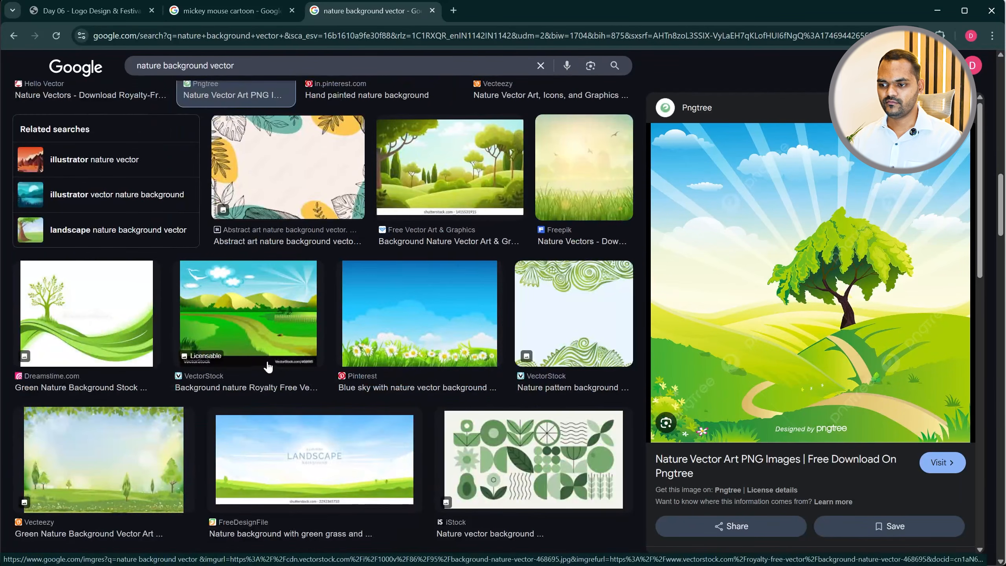
left_click(436, 334)
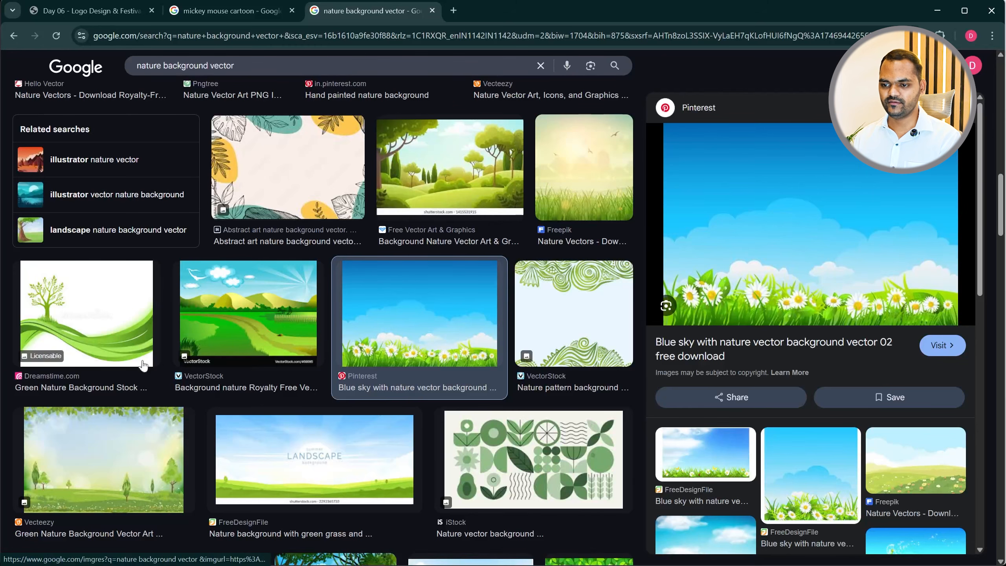
scroll(301, 380, "down", 5)
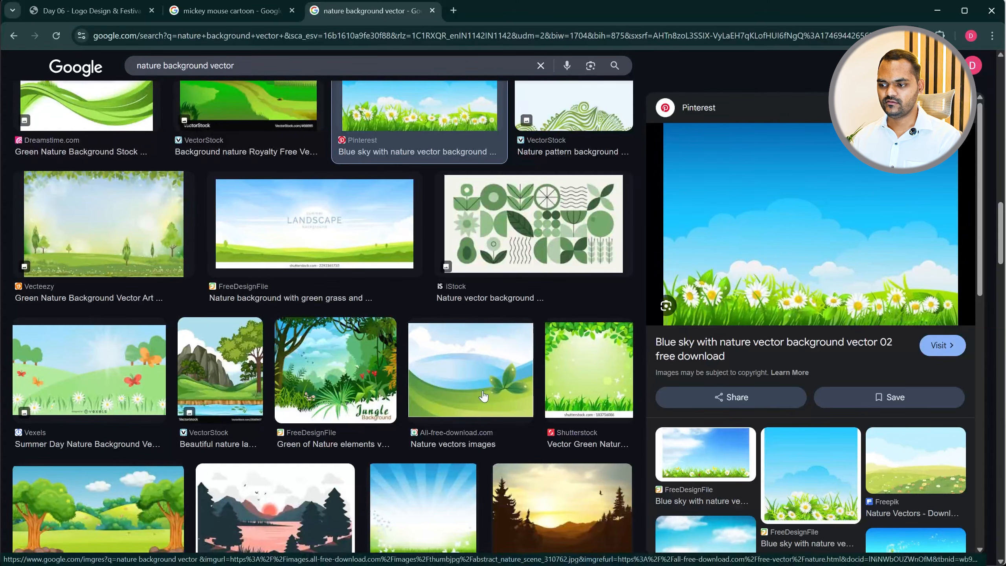
scroll(430, 423, "down", 5)
left_click(447, 303)
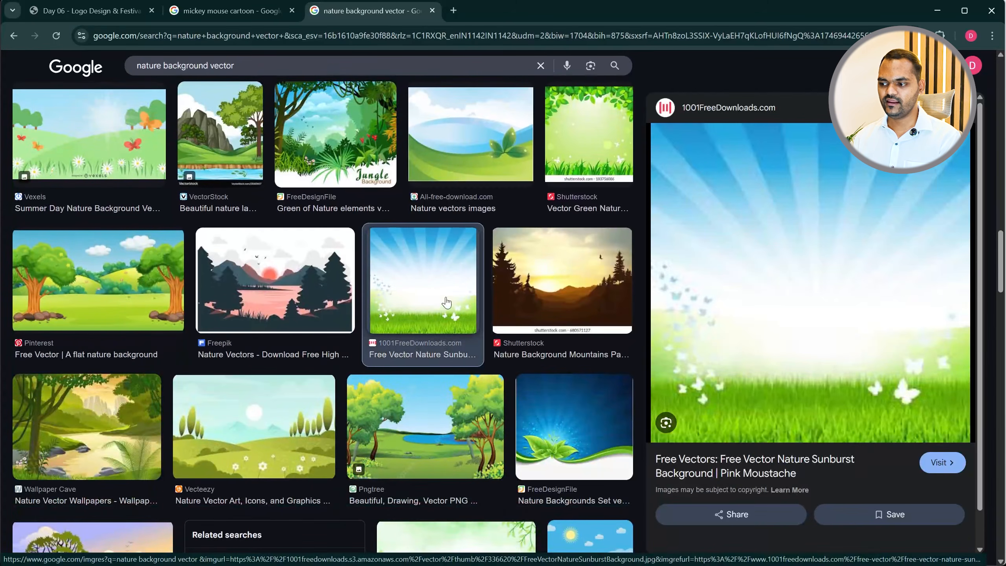